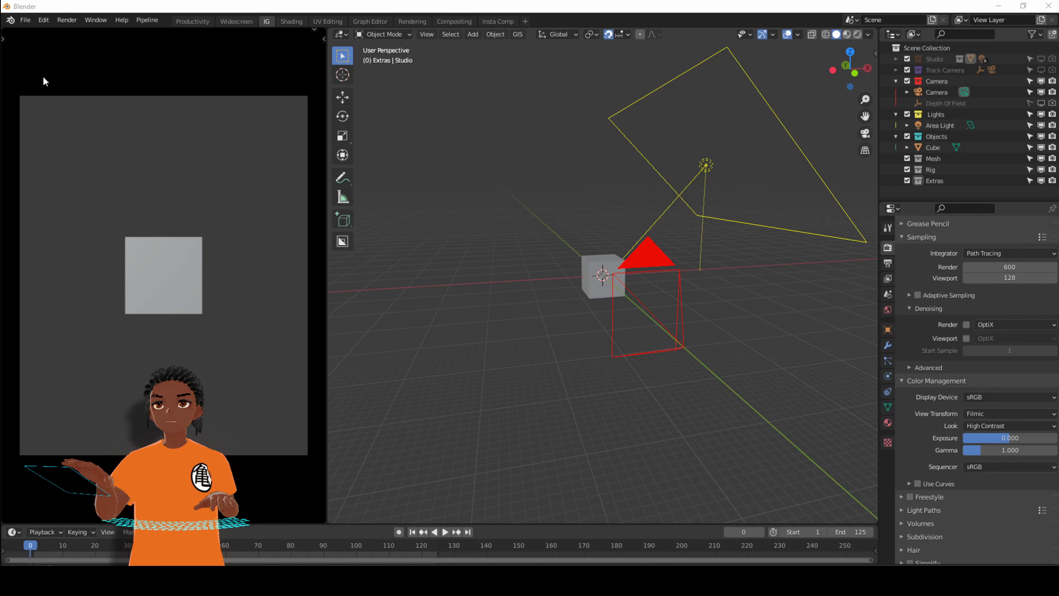
- Search the add-on preferences for "node" to check whether the Node Wrangler add-on is enabled
{"action": "left_click", "coordinate": [43, 21]}
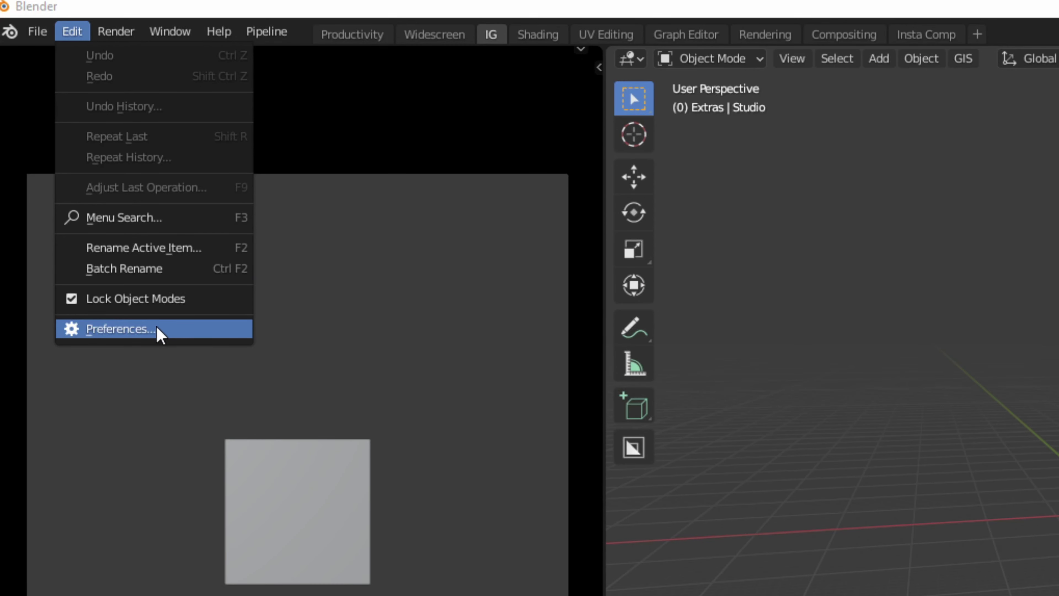
{"action": "left_click", "coordinate": [157, 328]}
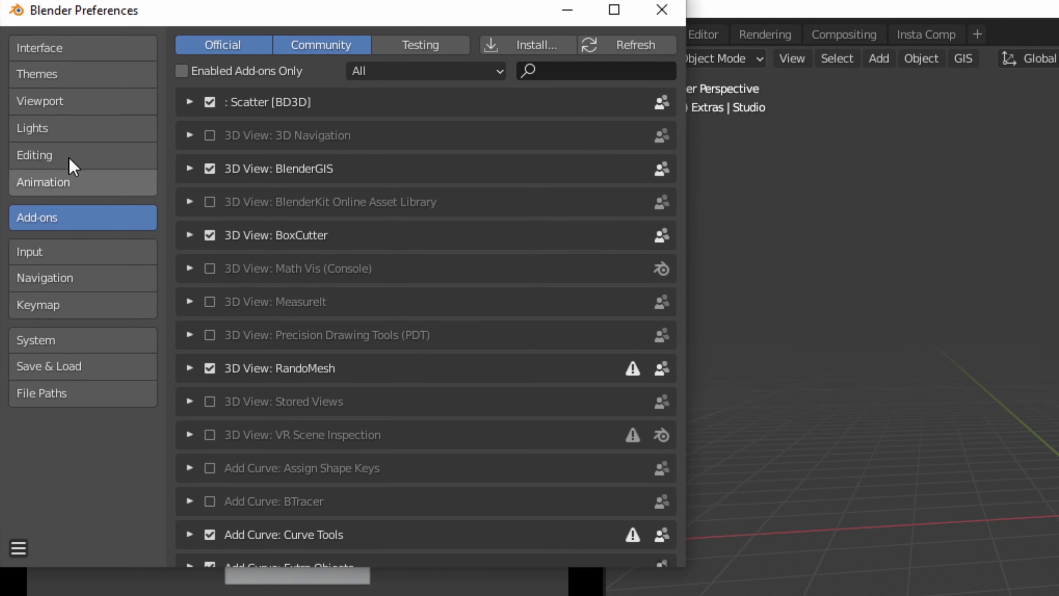
{"action": "left_click", "coordinate": [557, 69]}
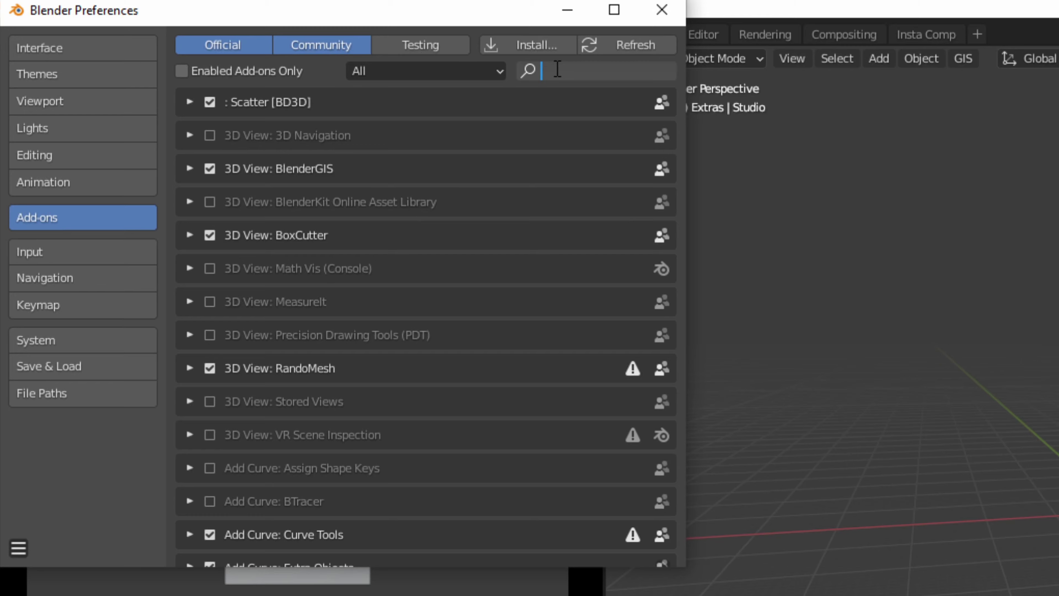
{"action": "type", "text": "node"}
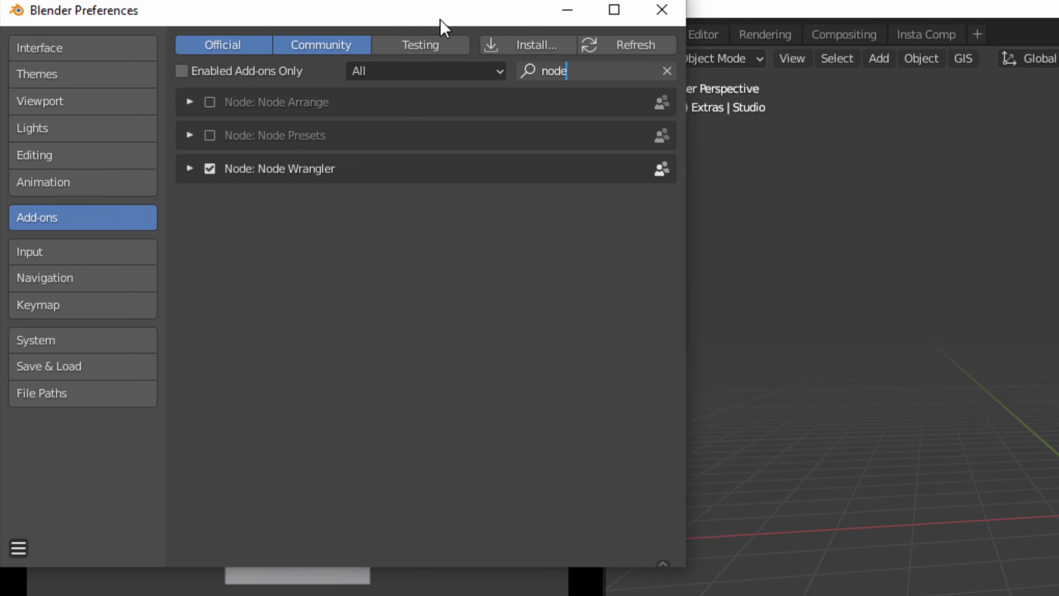
{"action": "left_click_drag", "start_coordinate": [441, 19], "coordinate": [1058, 186]}
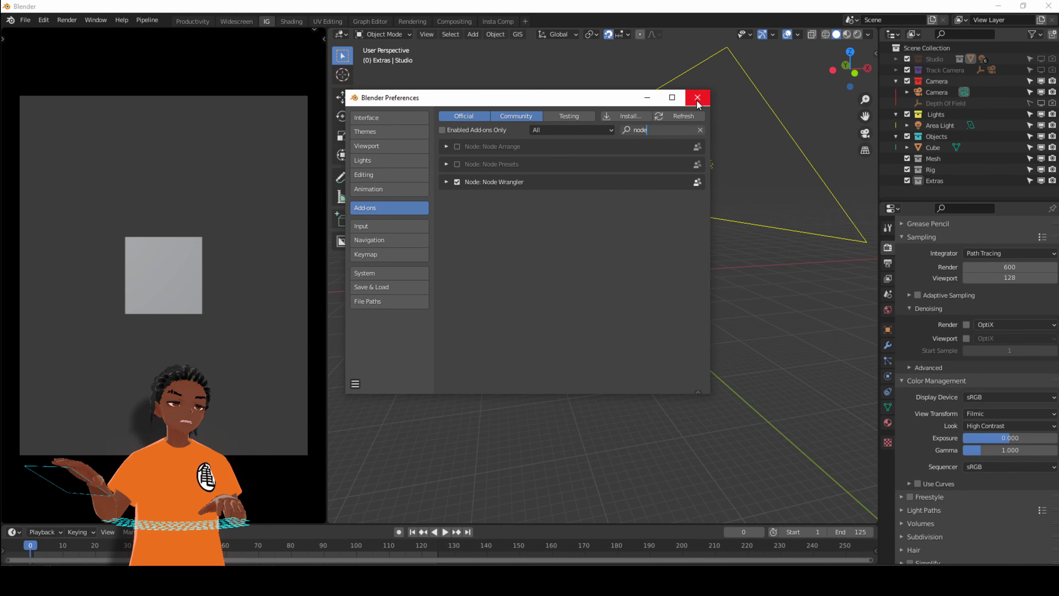
{"action": "left_click", "coordinate": [696, 97]}
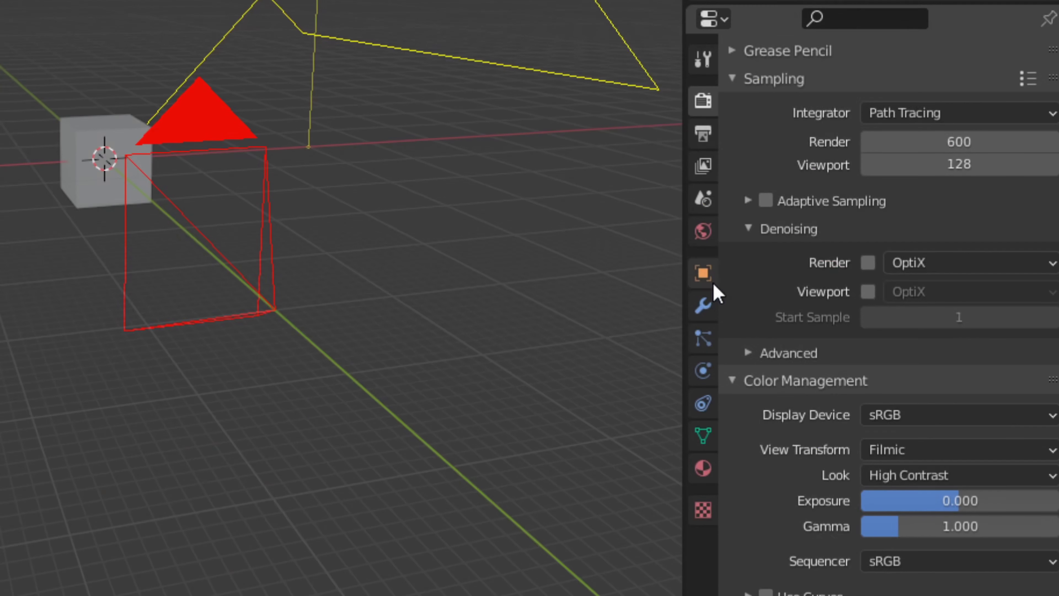
- Examine which data and light render passes are enabled for the view layer under Cycles
{"action": "left_click", "coordinate": [704, 166]}
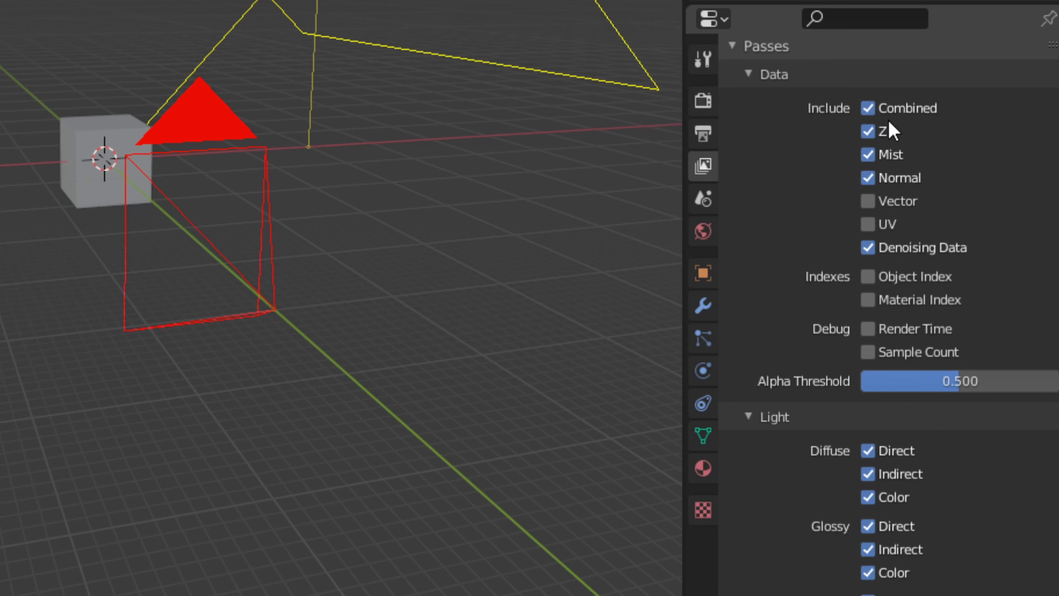
{"action": "scroll", "coordinate": [881, 125], "scroll_direction": "down", "scroll_amount": 5}
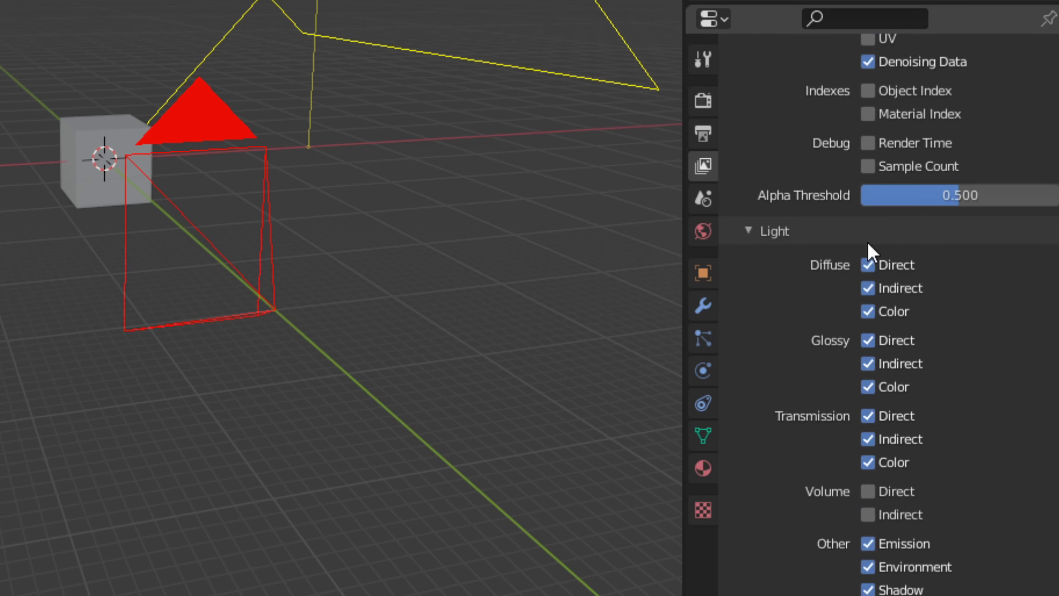
{"action": "scroll", "coordinate": [877, 130], "scroll_direction": "up", "scroll_amount": 5}
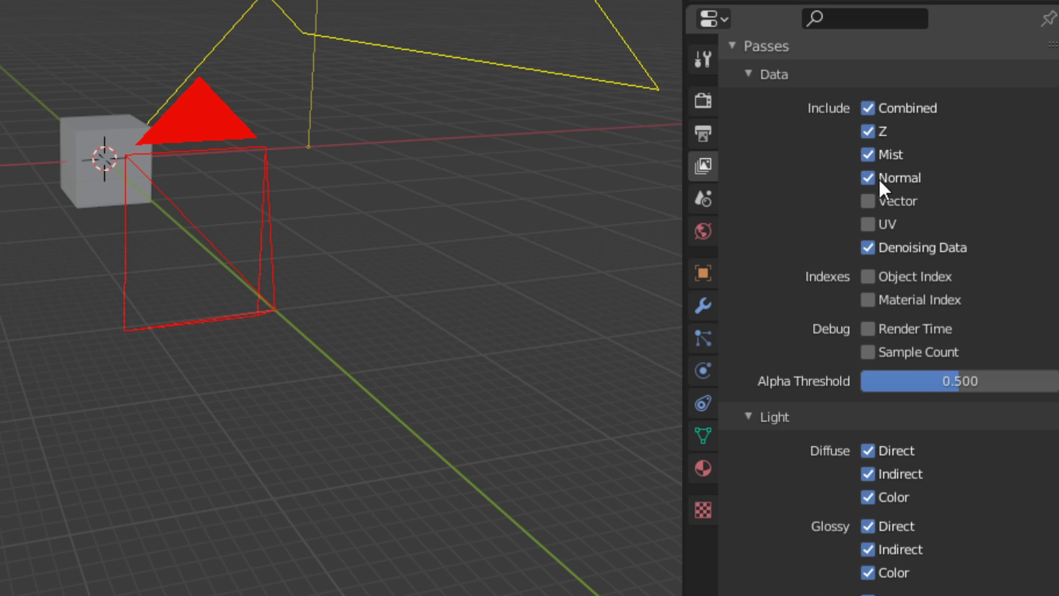
{"action": "scroll", "coordinate": [818, 281], "scroll_direction": "down", "scroll_amount": 4}
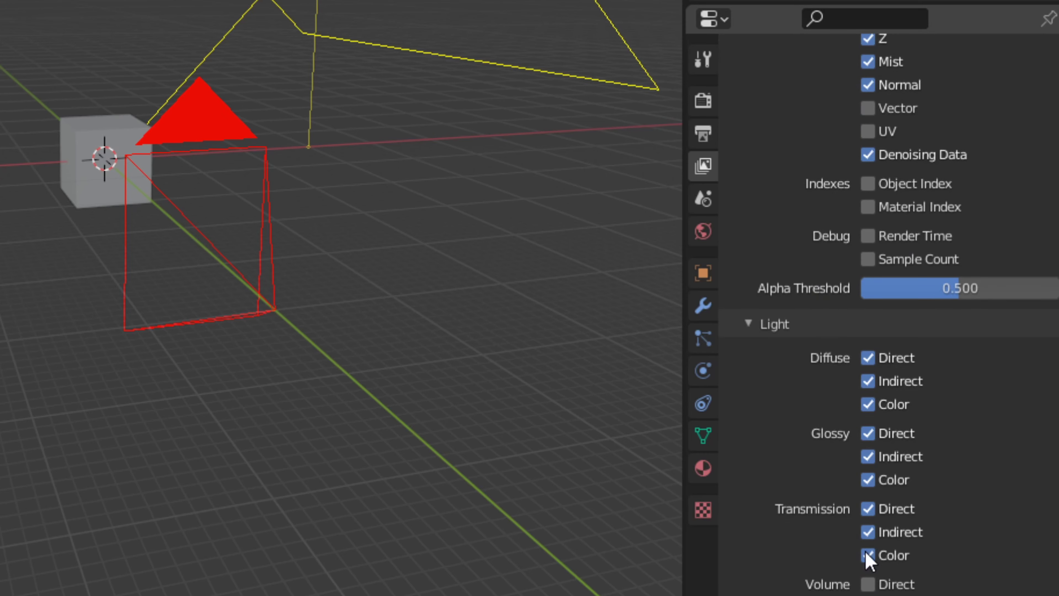
{"action": "scroll", "coordinate": [900, 315], "scroll_direction": "down", "scroll_amount": 2}
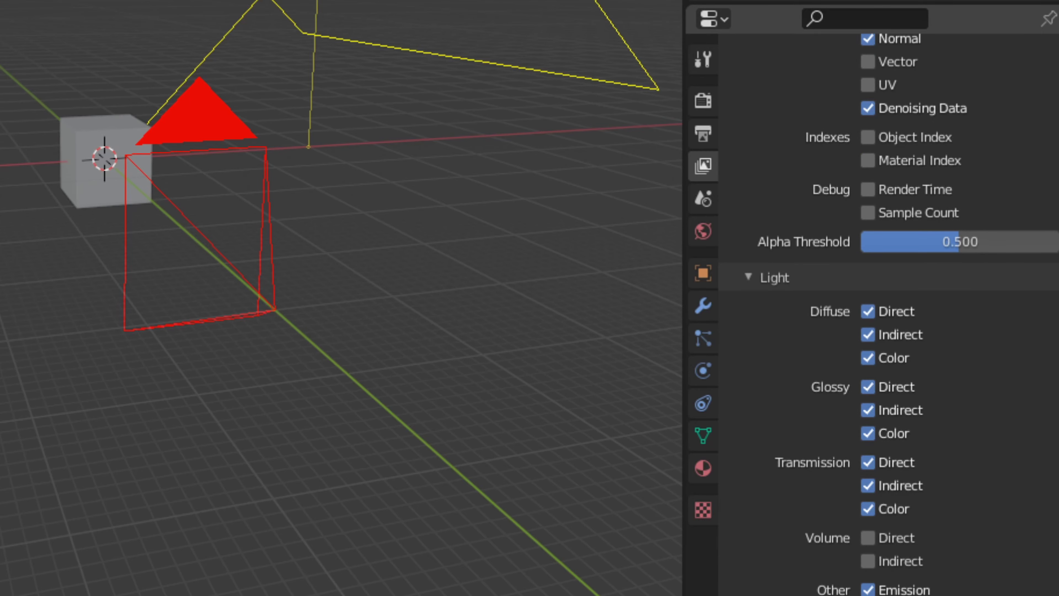
{"action": "scroll", "coordinate": [901, 315], "scroll_direction": "down", "scroll_amount": 10}
{"action": "scroll", "coordinate": [900, 315], "scroll_direction": "up", "scroll_amount": 15}
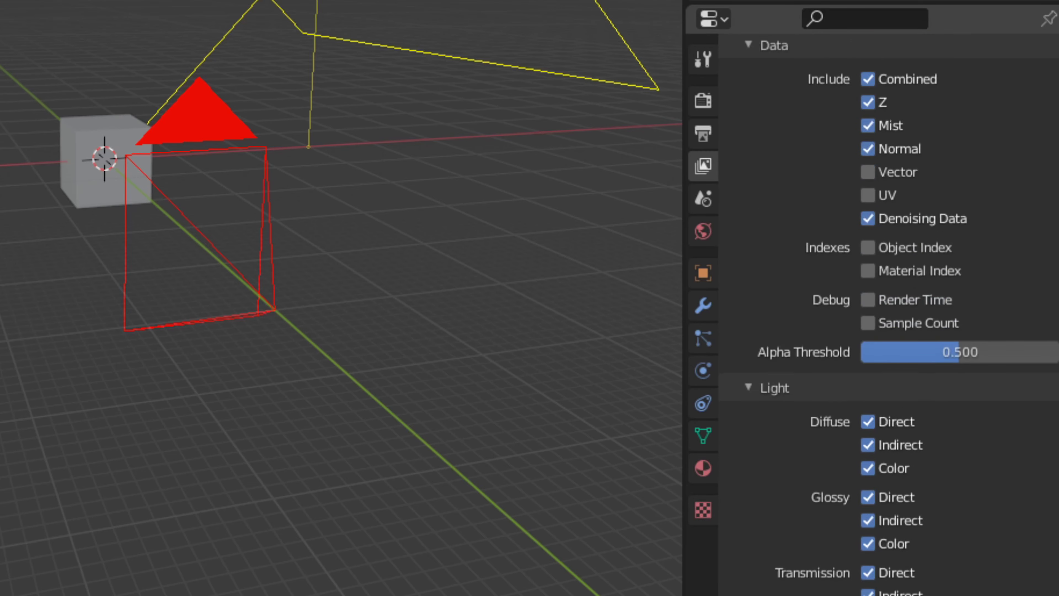
{"action": "scroll", "coordinate": [896, 121], "scroll_direction": "up", "scroll_amount": 7}
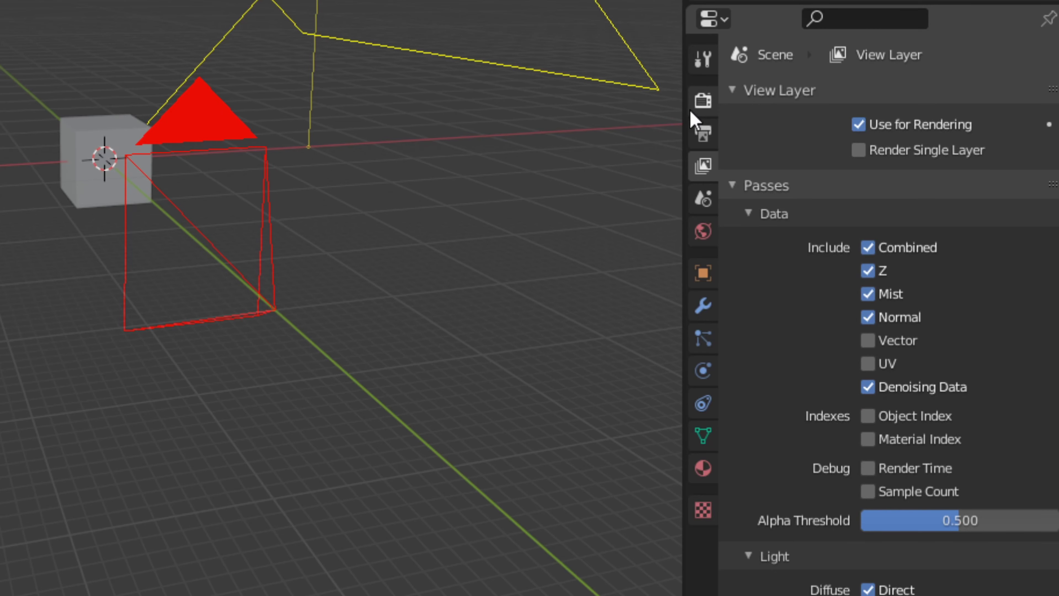
- Switch the render engine to Eevee and expand the view layer's Passes settings
{"action": "left_click", "coordinate": [704, 104]}
{"action": "left_click", "coordinate": [892, 96]}
{"action": "left_click", "coordinate": [899, 124]}
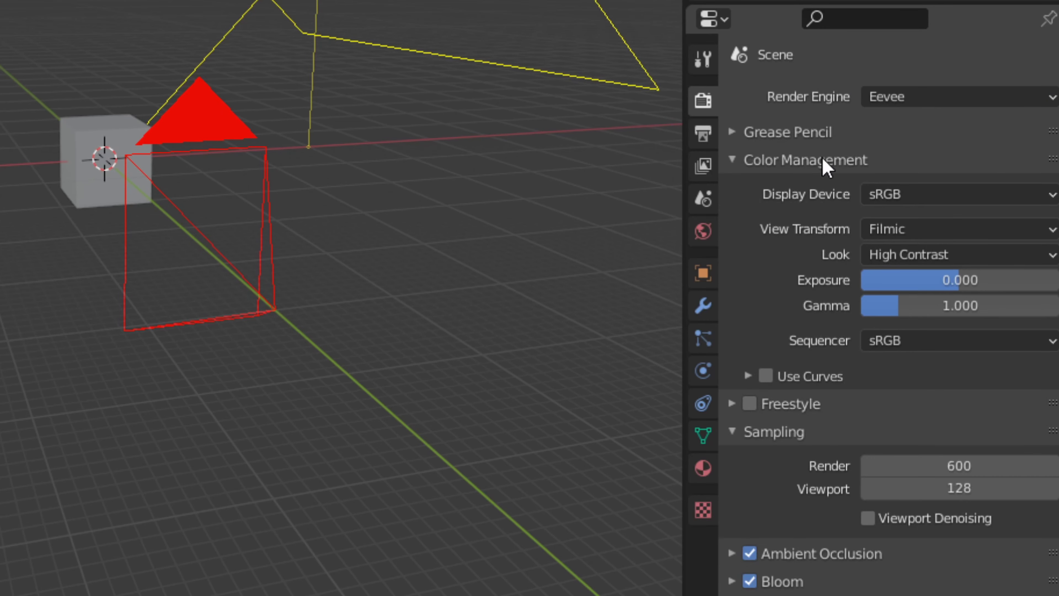
{"action": "left_click", "coordinate": [703, 167]}
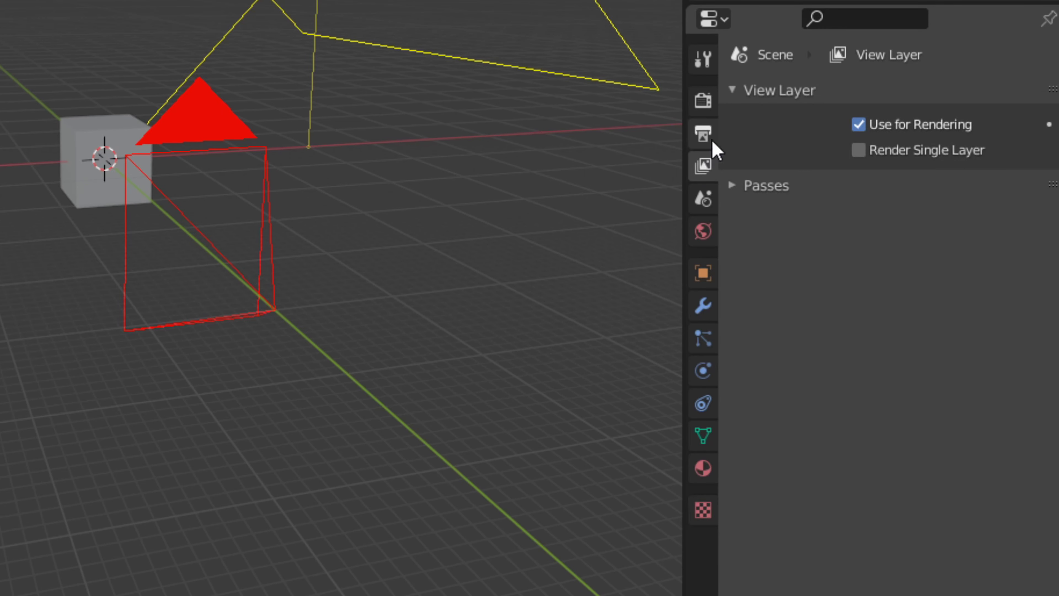
{"action": "left_click", "coordinate": [739, 187]}
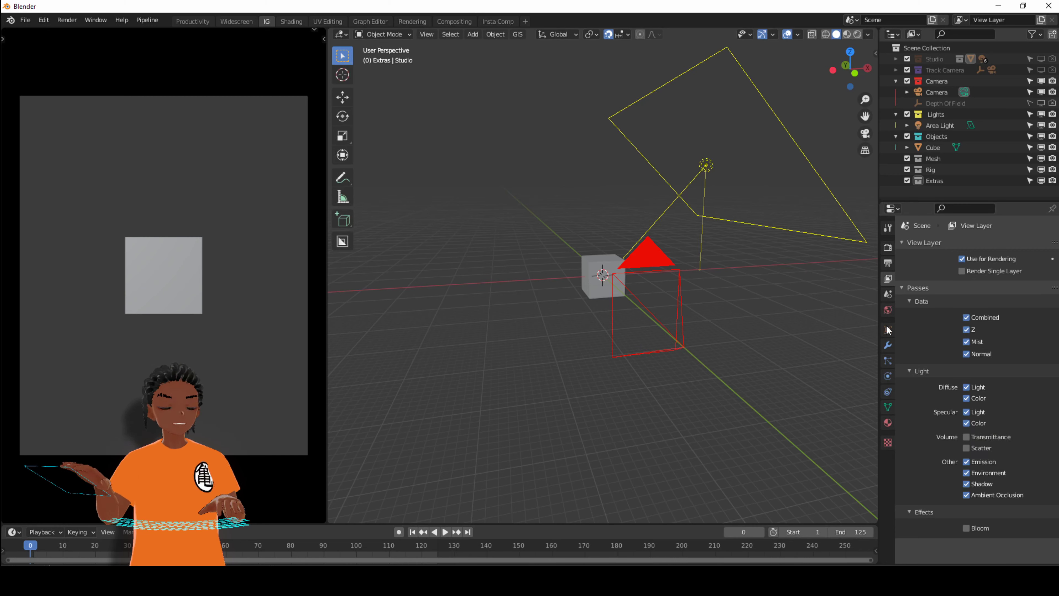
- Review the Eevee render settings and open the Compositing workspace
{"action": "left_click", "coordinate": [888, 247]}
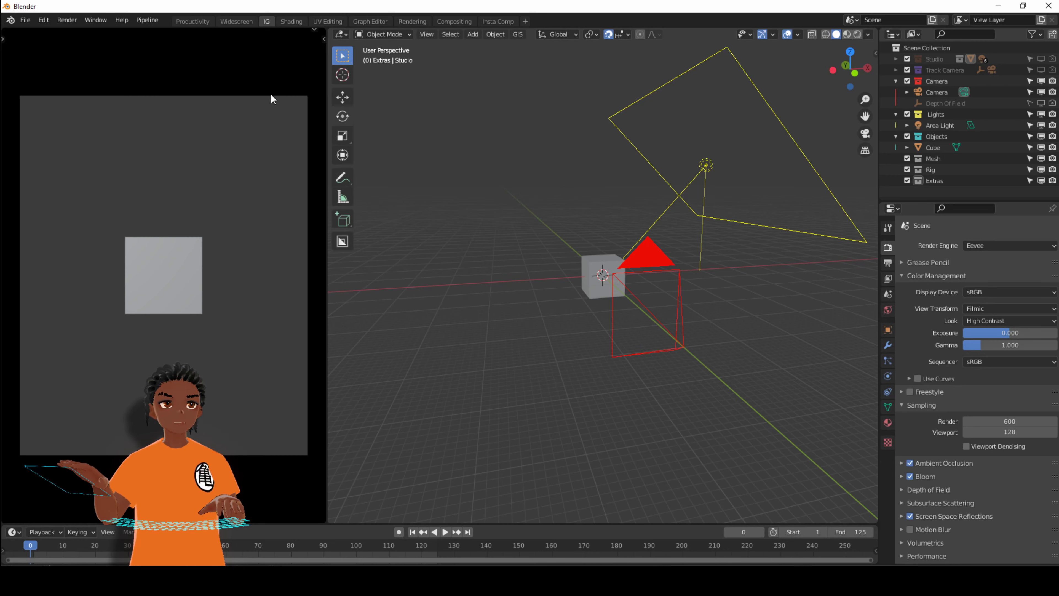
{"action": "left_click", "coordinate": [66, 20]}
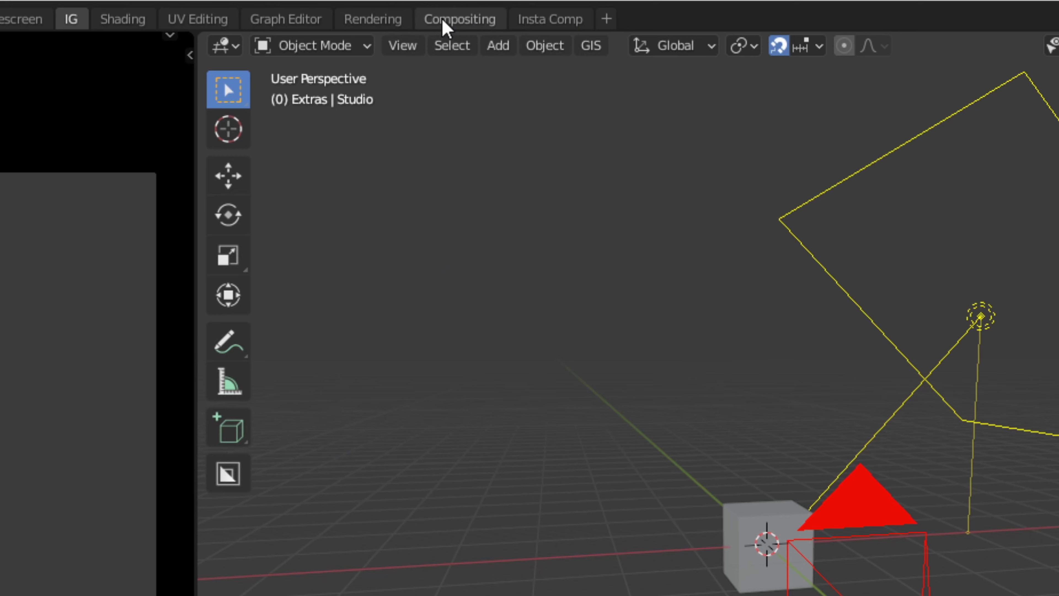
{"action": "left_click", "coordinate": [457, 19]}
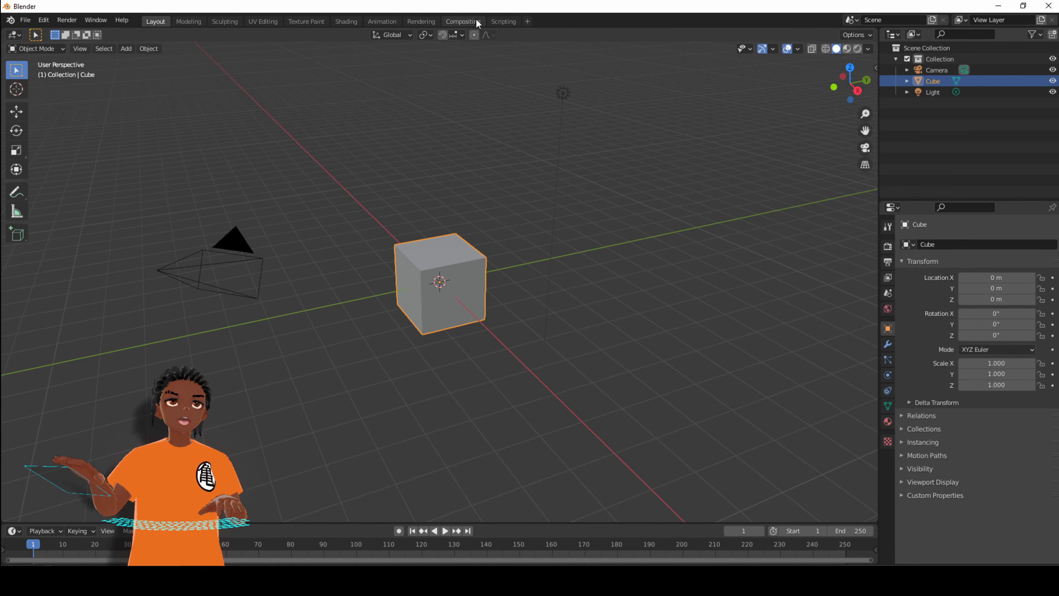
- Open the Compositing workspace of the default scene and split the compositor area horizontally around its middle
{"action": "left_click", "coordinate": [462, 21]}
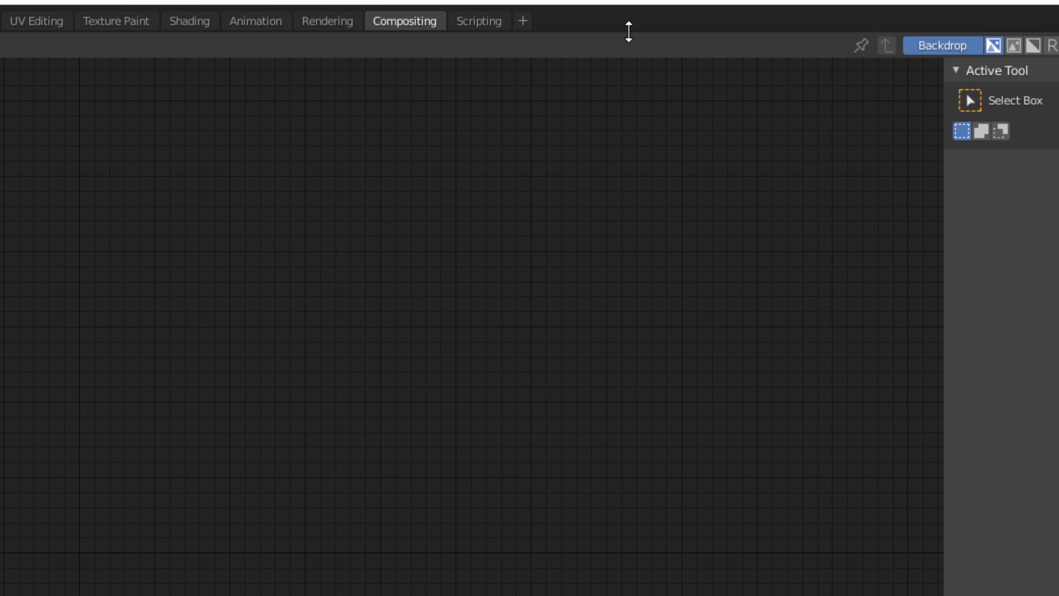
{"action": "right_click", "coordinate": [629, 31]}
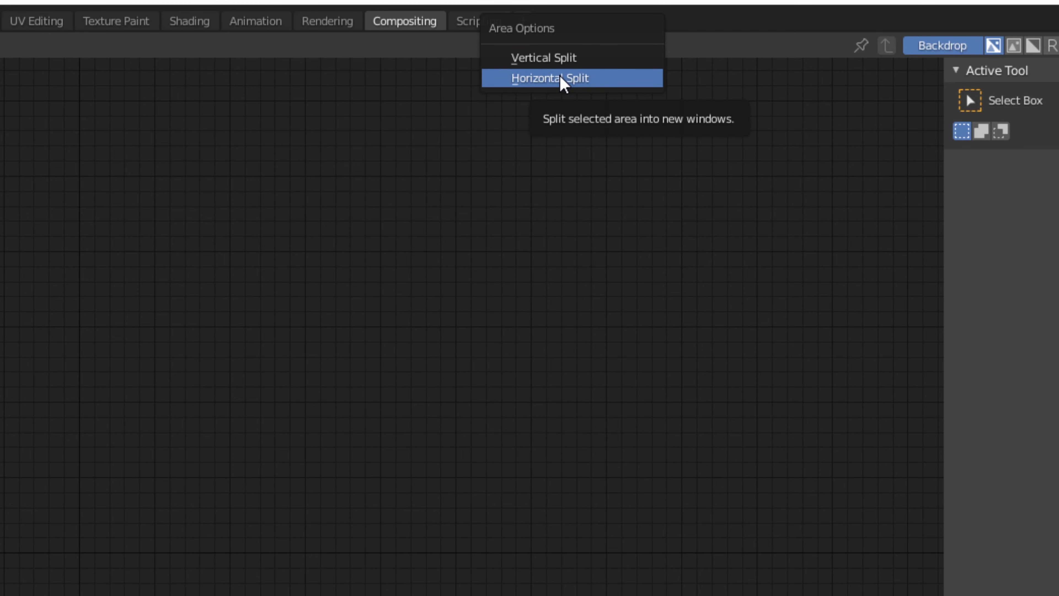
{"action": "left_click", "coordinate": [561, 78]}
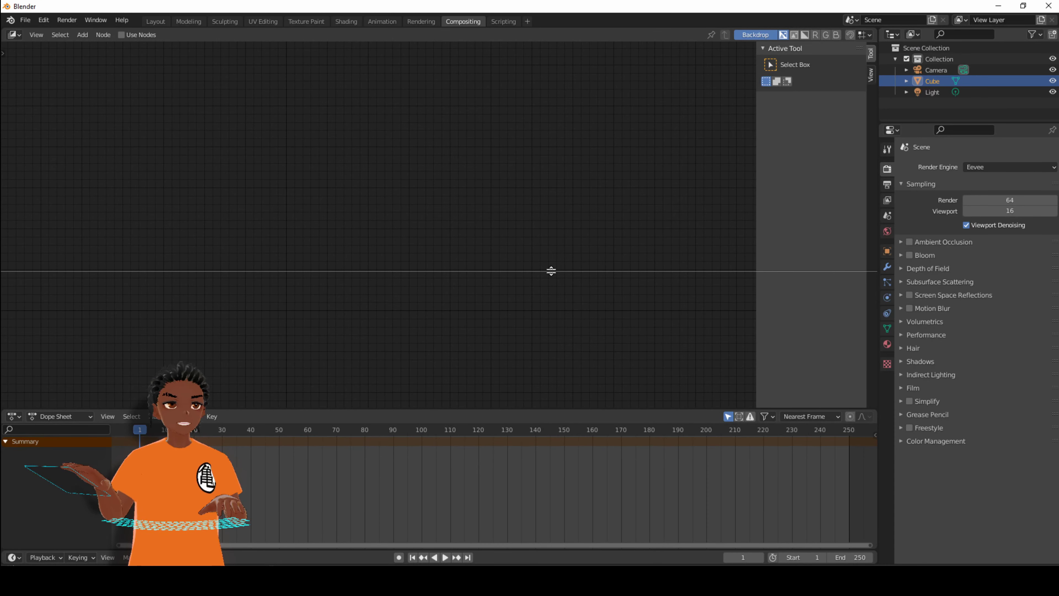
{"action": "left_click", "coordinate": [567, 479]}
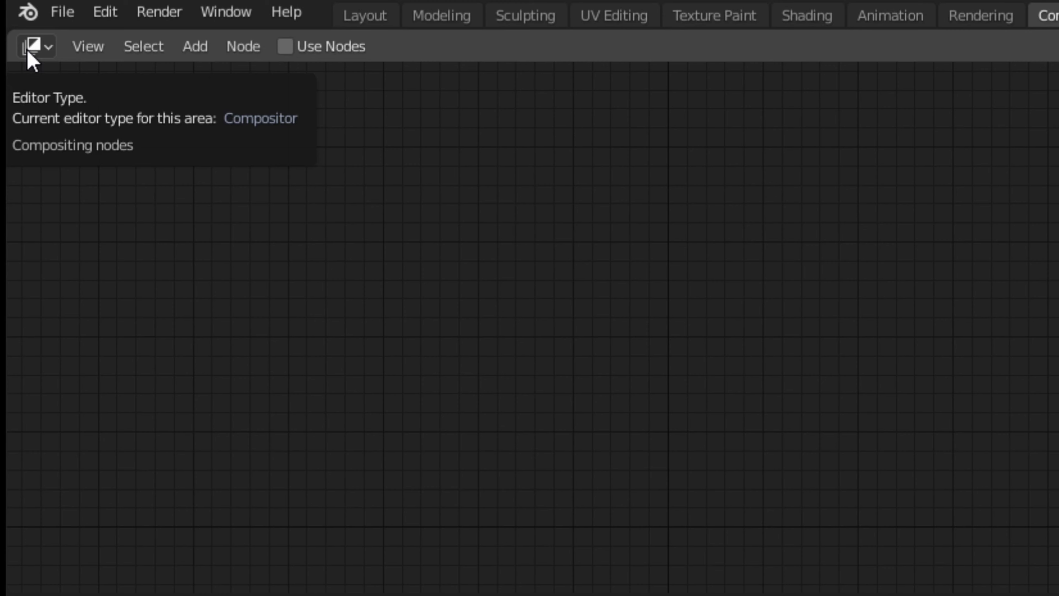
- Change the upper compositor area to an Image Editor and split it vertically into two roughly equal editors
{"action": "left_click", "coordinate": [50, 46]}
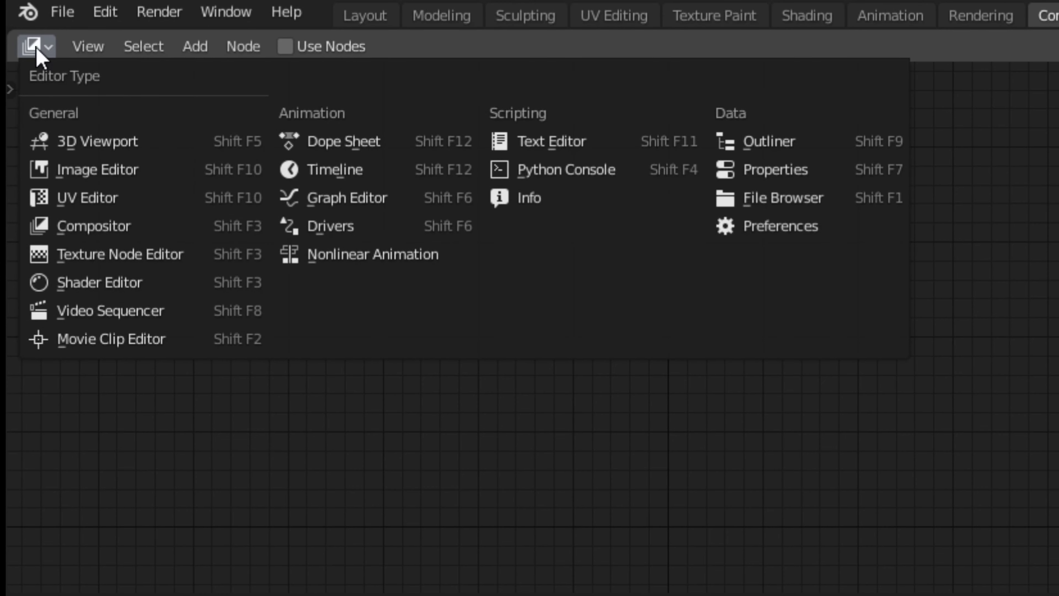
{"action": "left_click", "coordinate": [66, 170]}
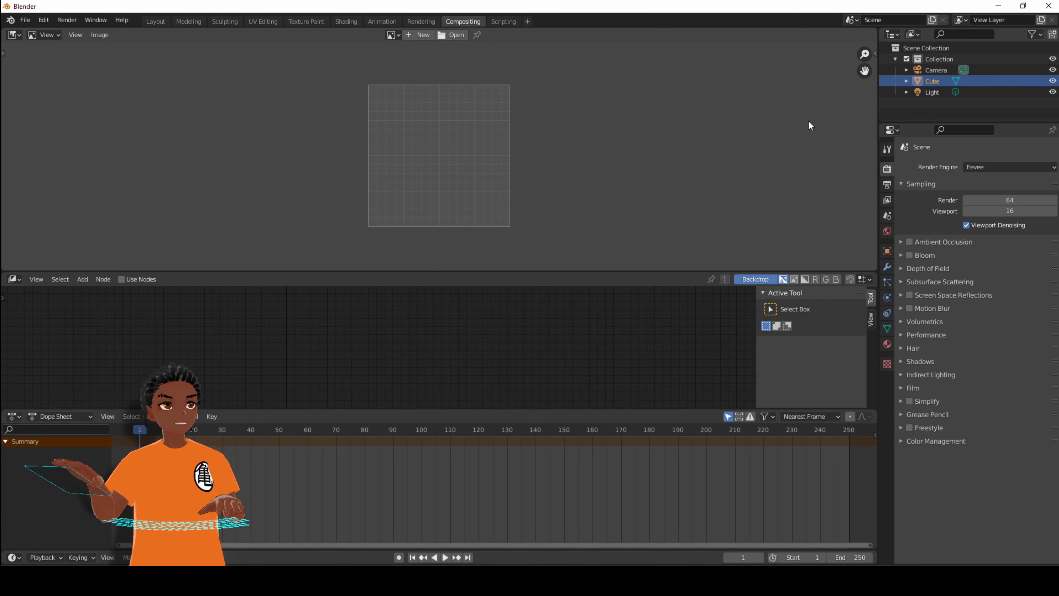
{"action": "right_click", "coordinate": [876, 122]}
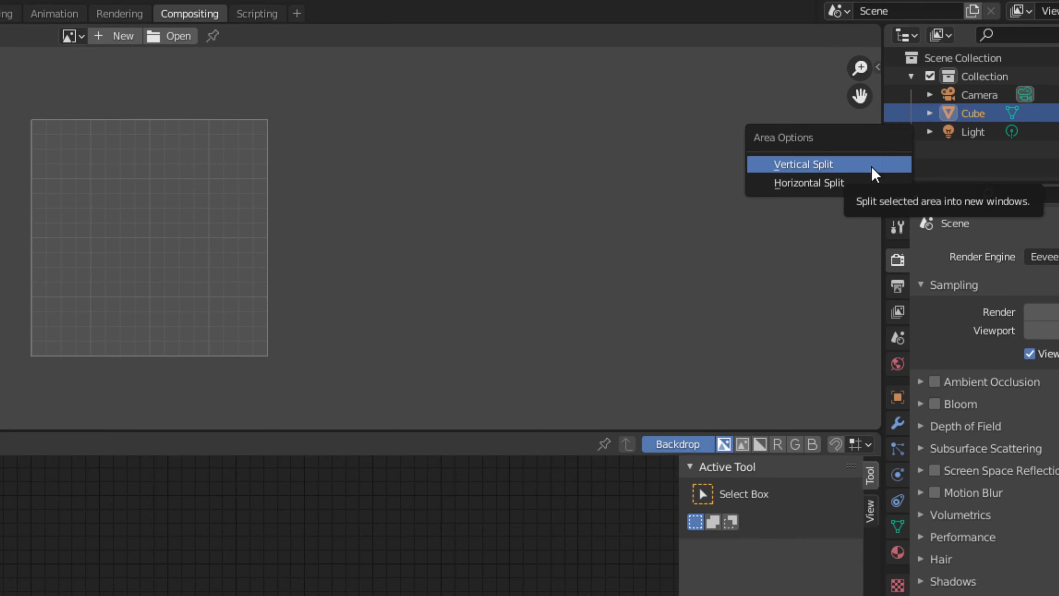
{"action": "left_click", "coordinate": [870, 166]}
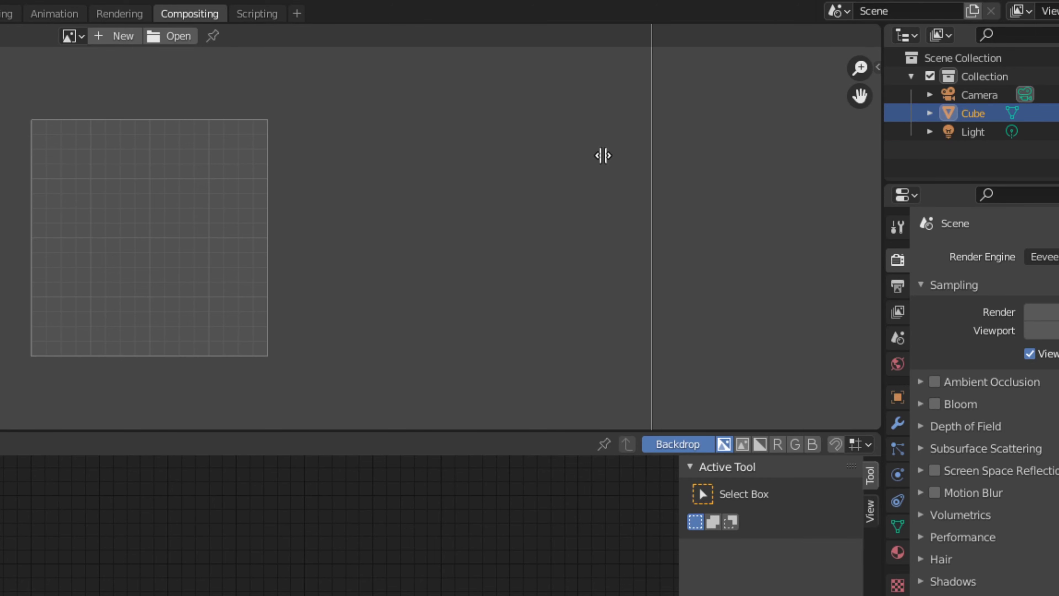
{"action": "left_click", "coordinate": [128, 165]}
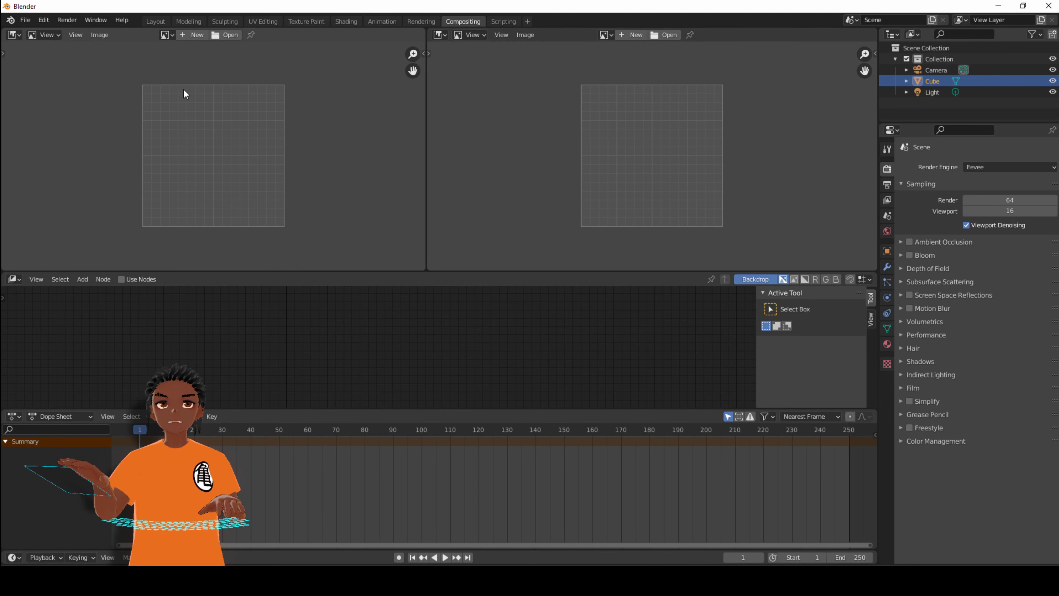
- Show the Render Result in the first image editor and the Viewer Node in the second
{"action": "left_click", "coordinate": [166, 35]}
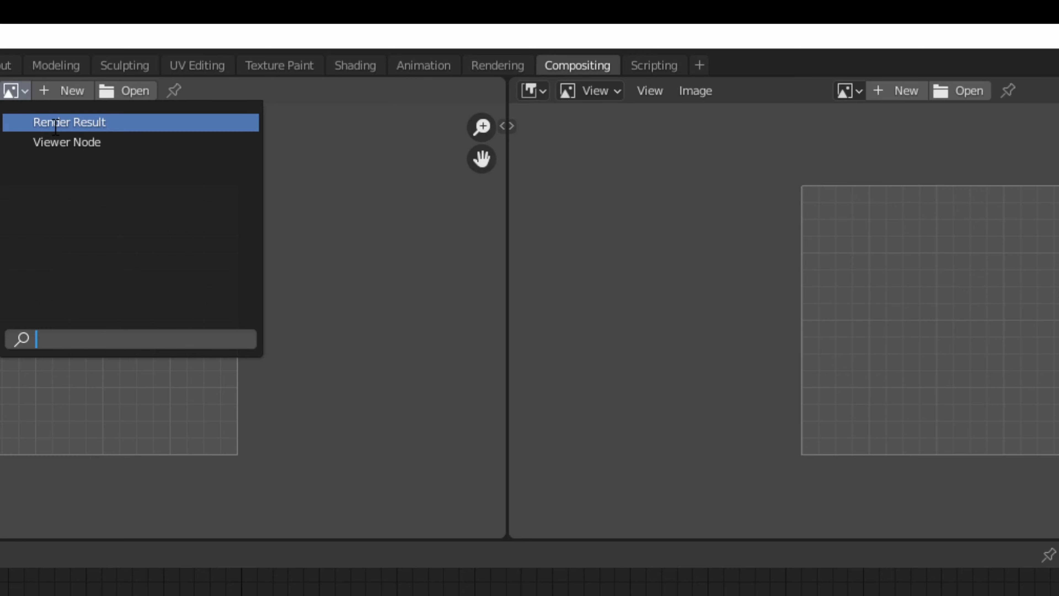
{"action": "left_click", "coordinate": [56, 123]}
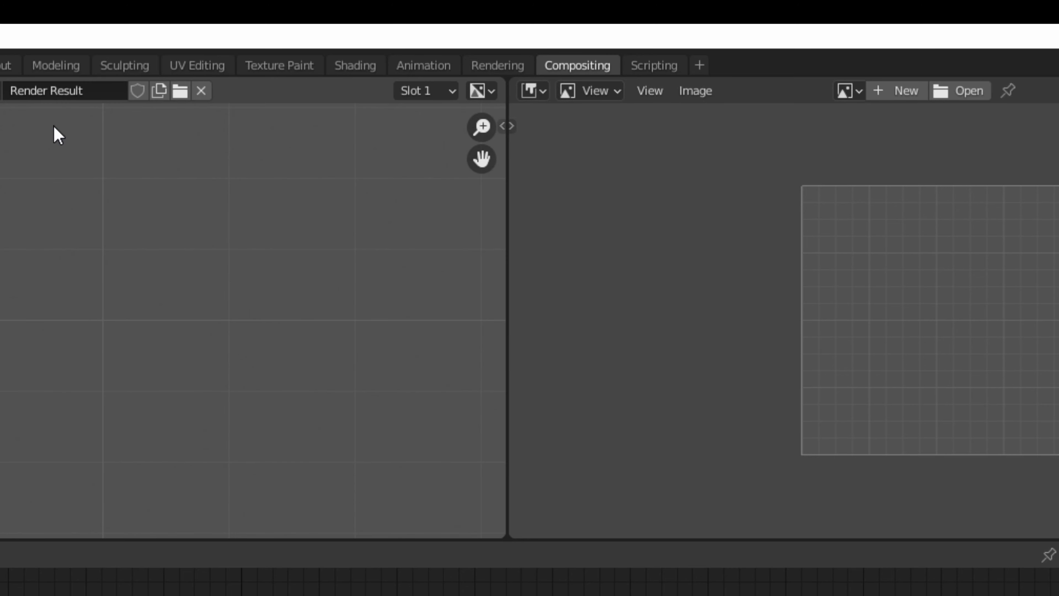
{"action": "left_click", "coordinate": [844, 91]}
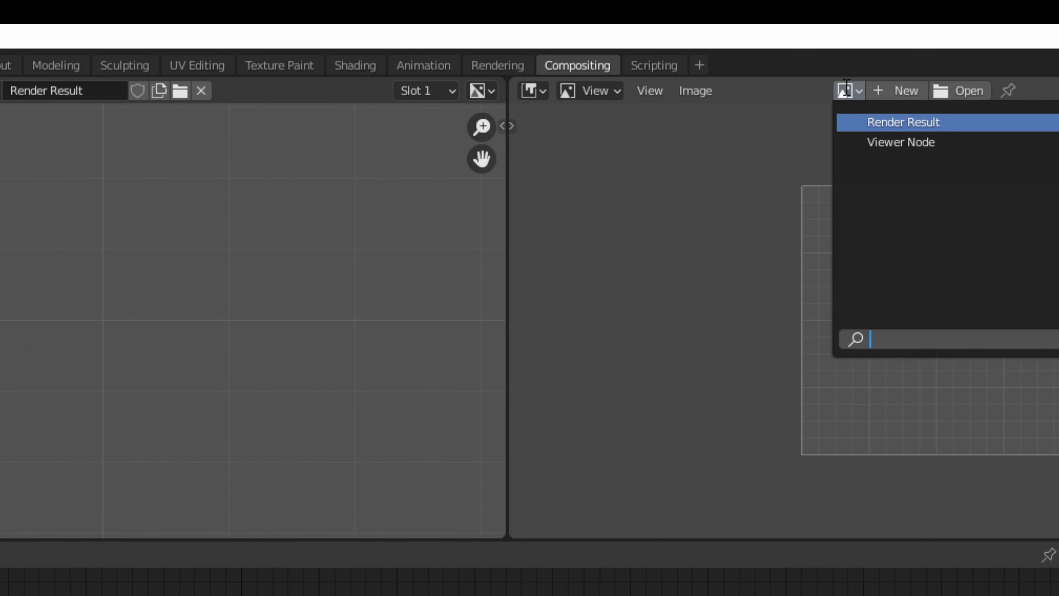
{"action": "left_click", "coordinate": [910, 144]}
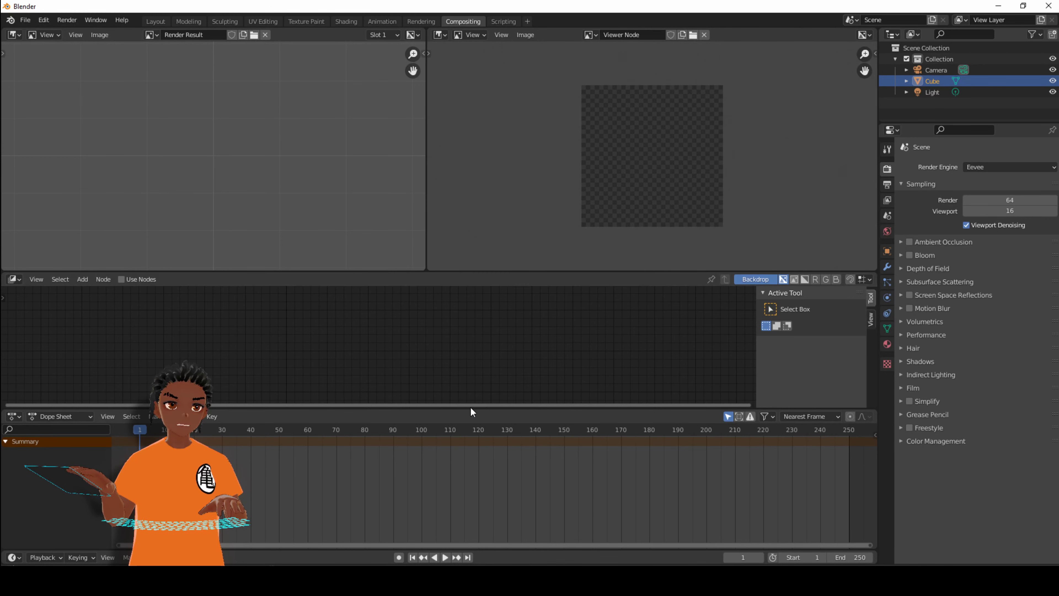
- Join the compositor with the Dope Sheet area so the node editor takes over its space
{"action": "right_click", "coordinate": [472, 411]}
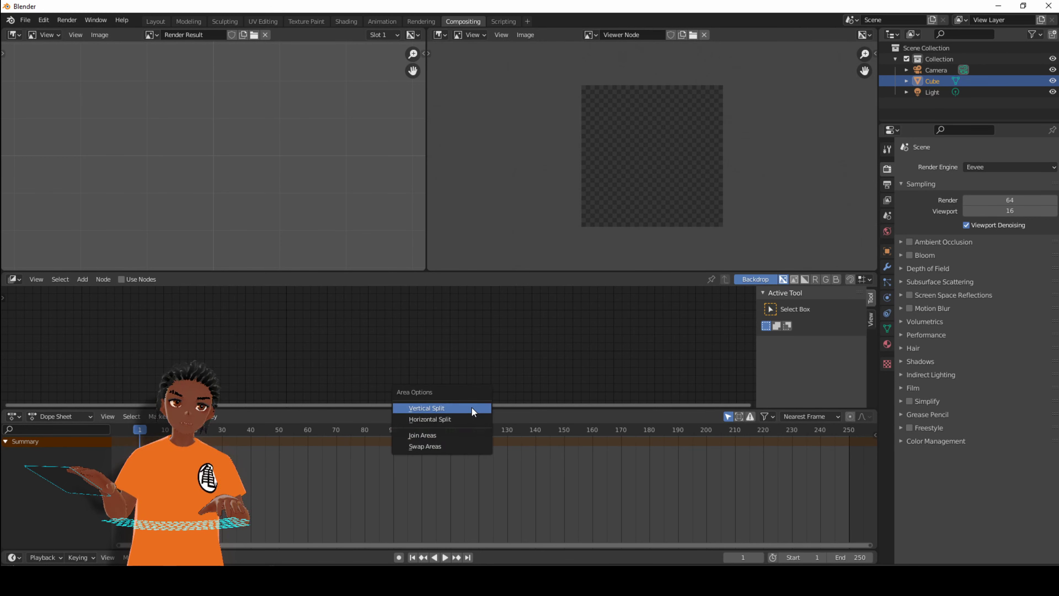
{"action": "left_click", "coordinate": [446, 436]}
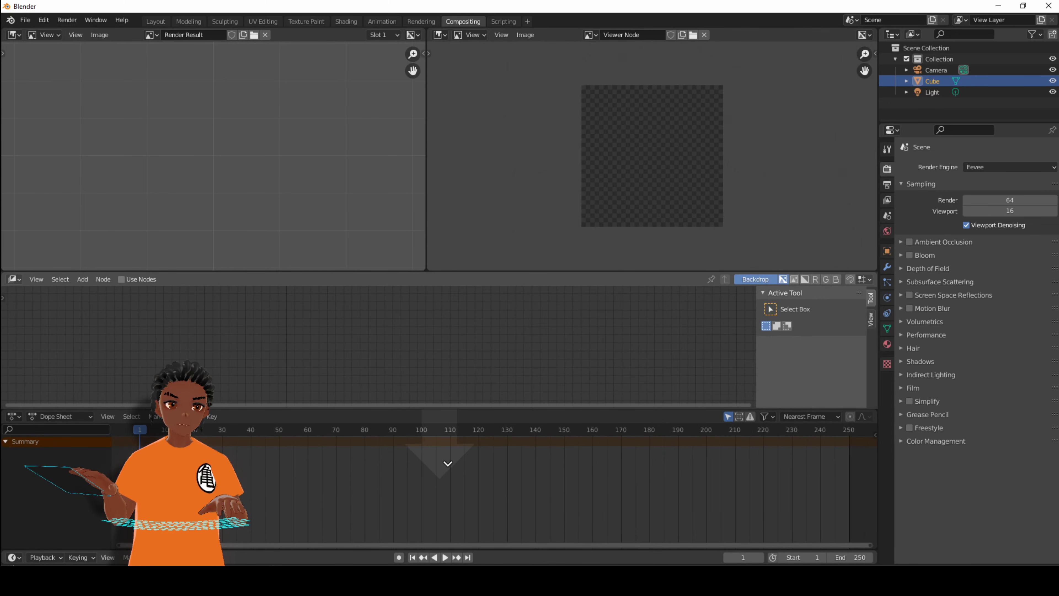
{"action": "left_click", "coordinate": [445, 480]}
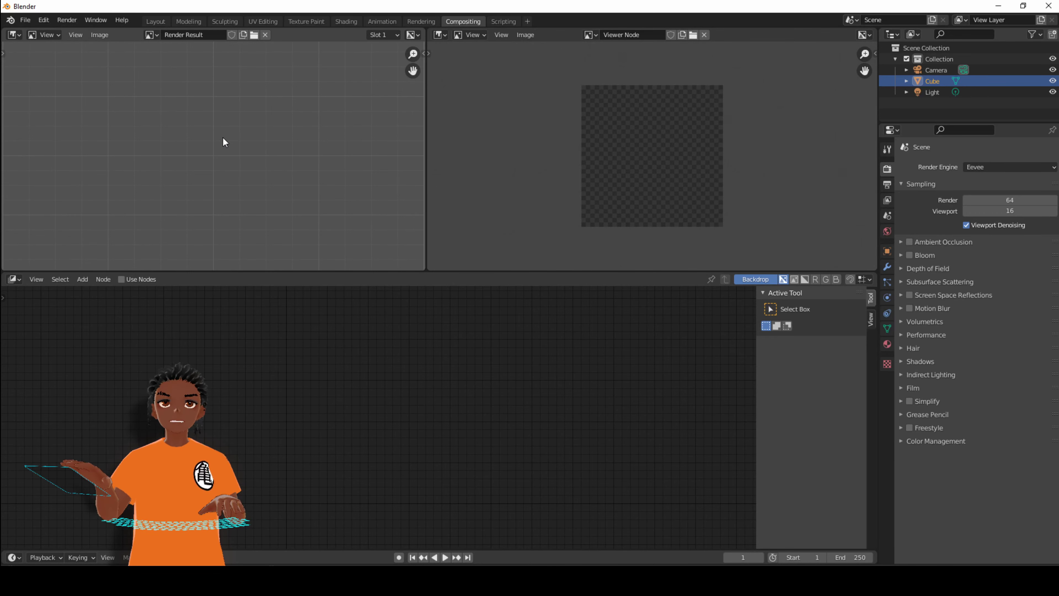
- Enable the compositing node tree with Use Nodes in the compositor
{"action": "scroll", "coordinate": [223, 166], "scroll_direction": "down", "scroll_amount": 3}
{"action": "scroll", "coordinate": [221, 144], "scroll_direction": "up", "scroll_amount": 1}
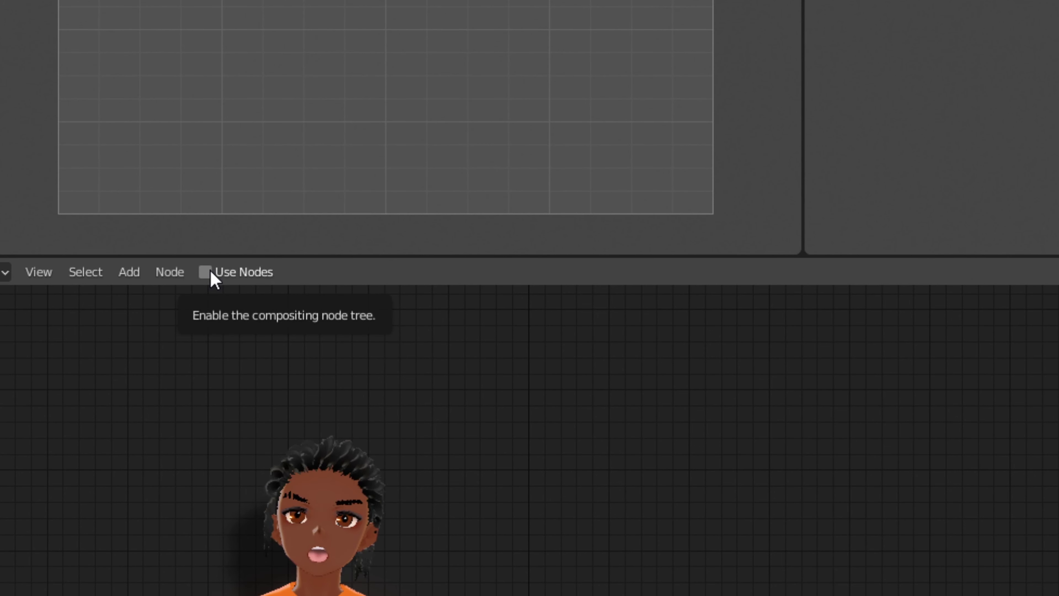
{"action": "left_click", "coordinate": [217, 272]}
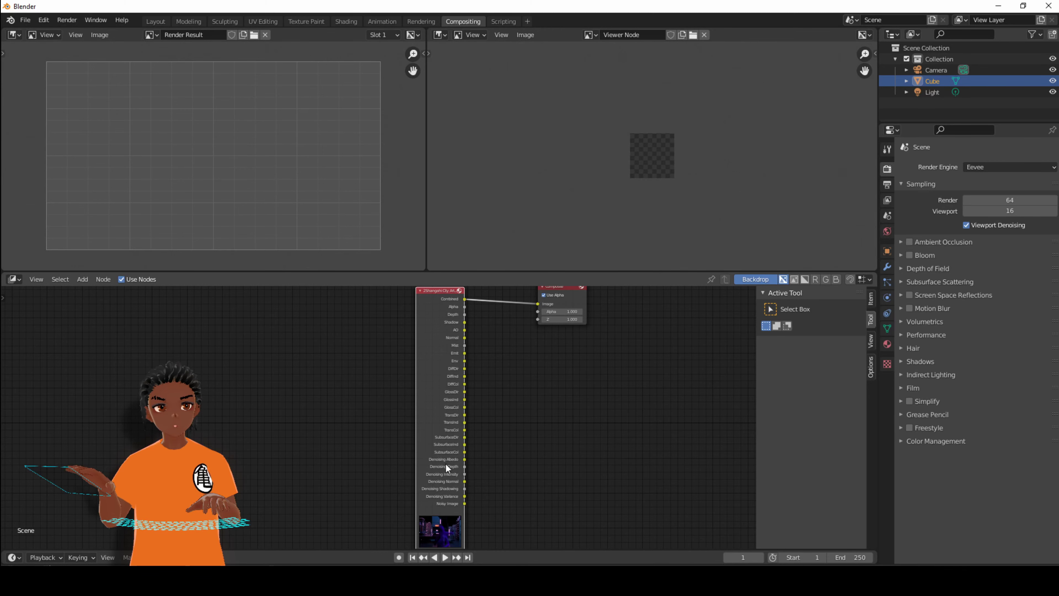
- Examine the render pass outputs on the Shanghai city image node and the scene's View Layer pass options
{"action": "scroll", "coordinate": [464, 515], "scroll_direction": "up", "scroll_amount": 2}
{"action": "scroll", "coordinate": [462, 375], "scroll_direction": "up", "scroll_amount": 5}
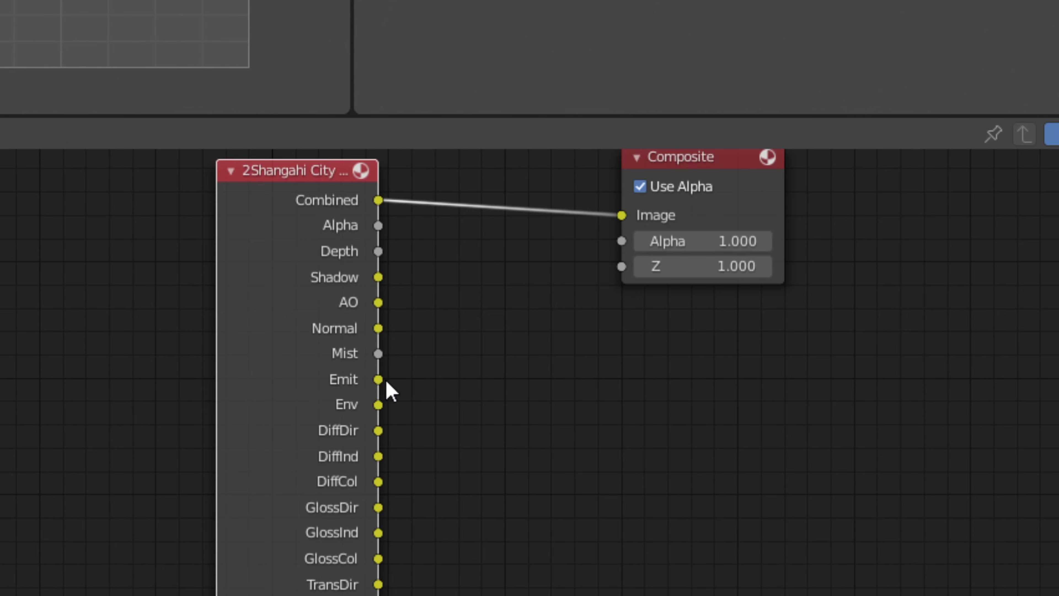
{"action": "scroll", "coordinate": [333, 355], "scroll_direction": "down", "scroll_amount": 5}
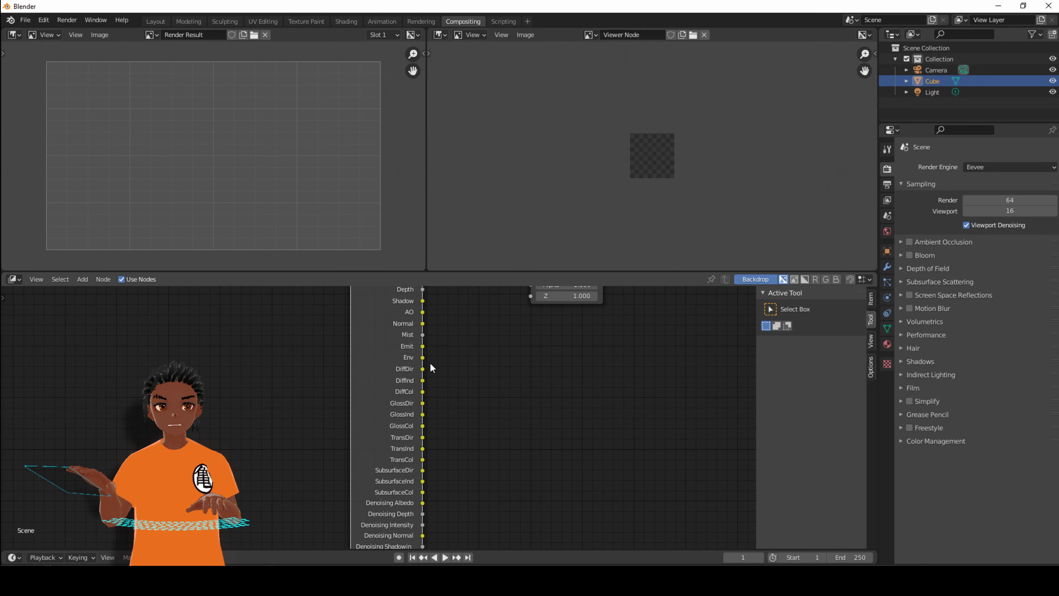
{"action": "scroll", "coordinate": [379, 314], "scroll_direction": "up", "scroll_amount": 5}
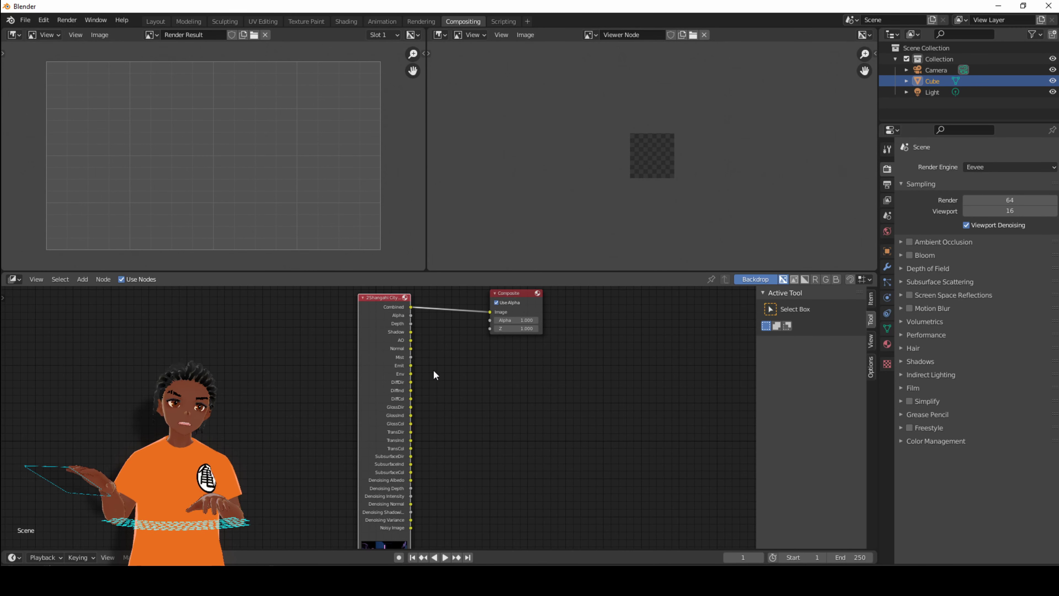
{"action": "left_click", "coordinate": [886, 200]}
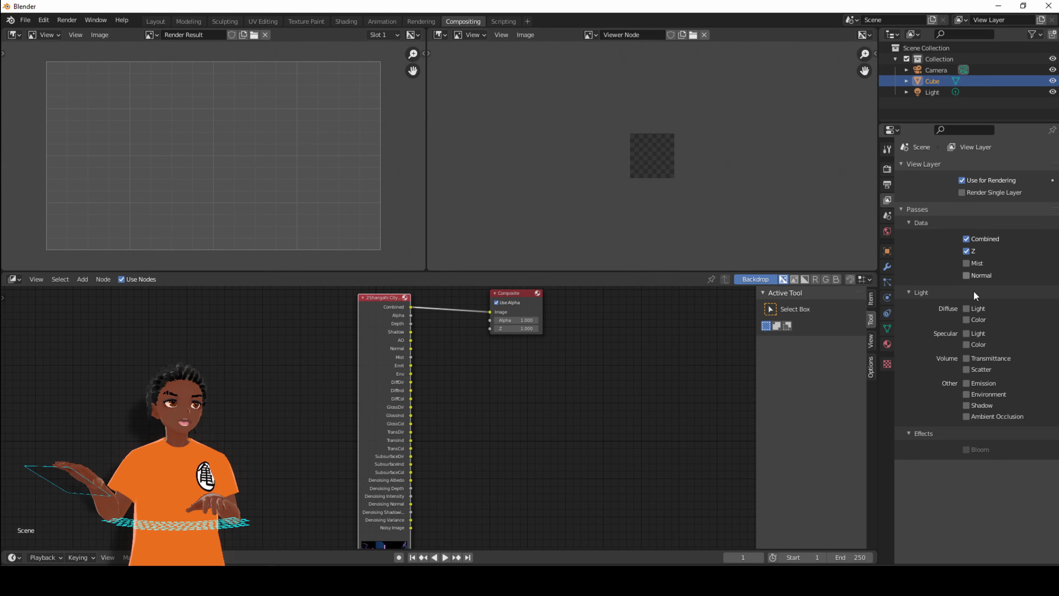
{"action": "left_click", "coordinate": [887, 168]}
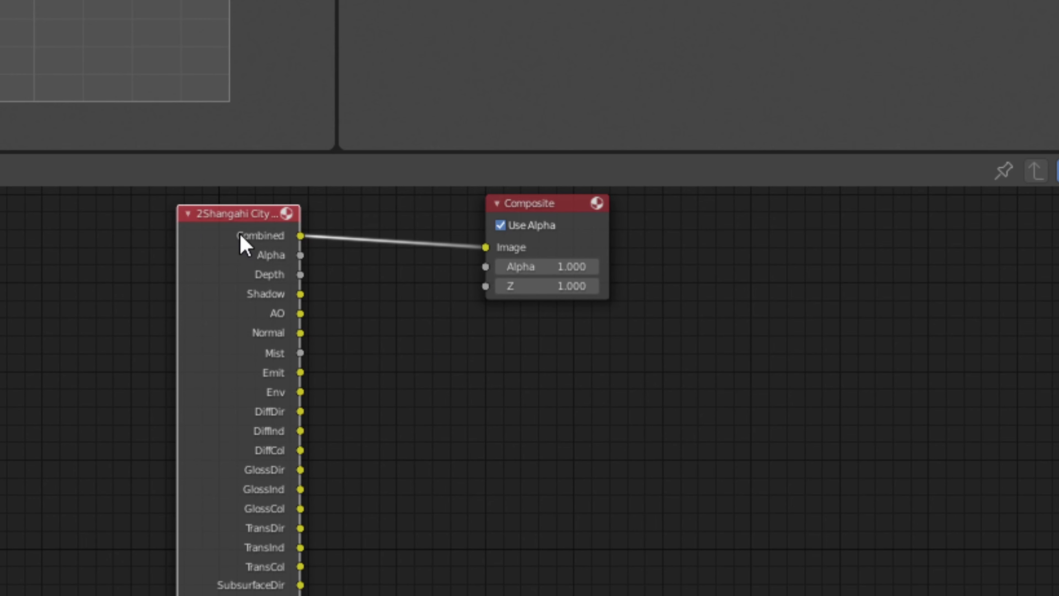
- Preview the image node's Combined pass through a new Viewer node and space the nodes apart in the compositor
{"action": "left_click", "coordinate": [231, 217], "text": "ctrl+shift"}
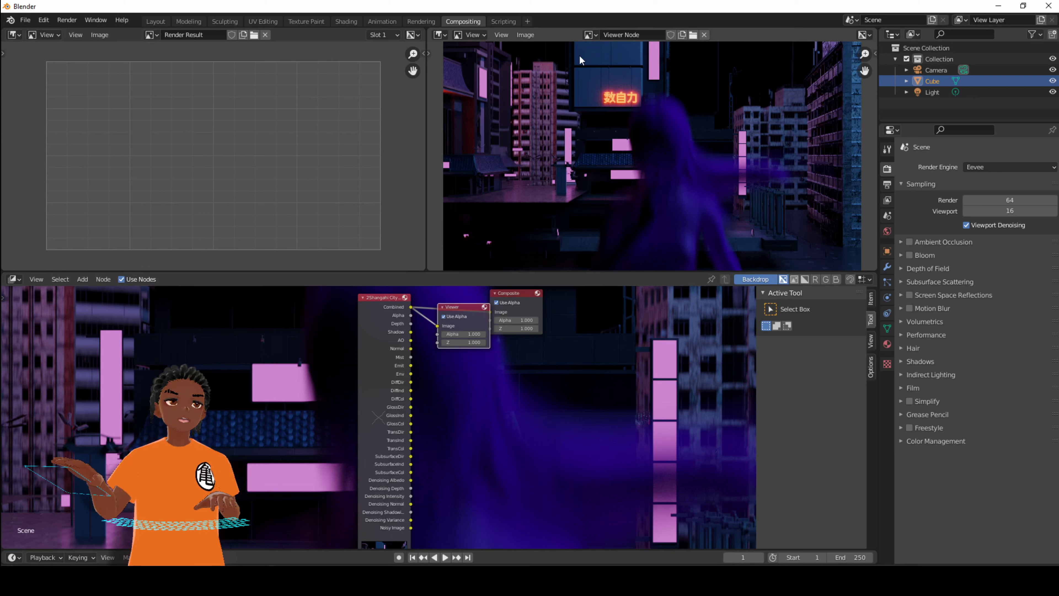
{"action": "scroll", "coordinate": [606, 111], "scroll_direction": "up", "scroll_amount": 2}
{"action": "scroll", "coordinate": [598, 131], "scroll_direction": "down", "scroll_amount": 4}
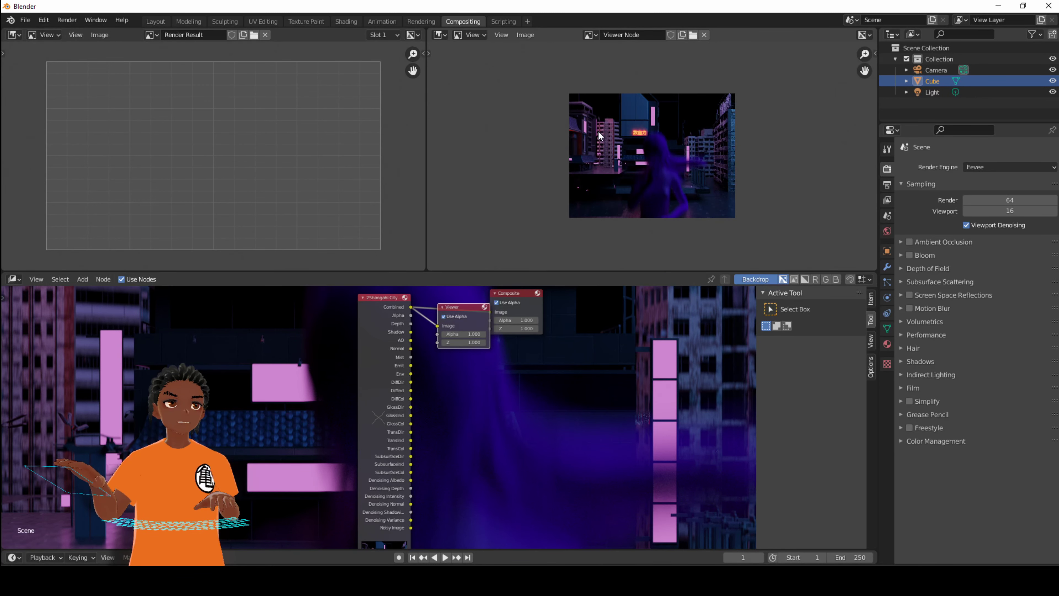
{"action": "scroll", "coordinate": [598, 131], "scroll_direction": "up", "scroll_amount": 2}
{"action": "scroll", "coordinate": [598, 132], "scroll_direction": "down", "scroll_amount": 2}
{"action": "scroll", "coordinate": [598, 133], "scroll_direction": "up", "scroll_amount": 3}
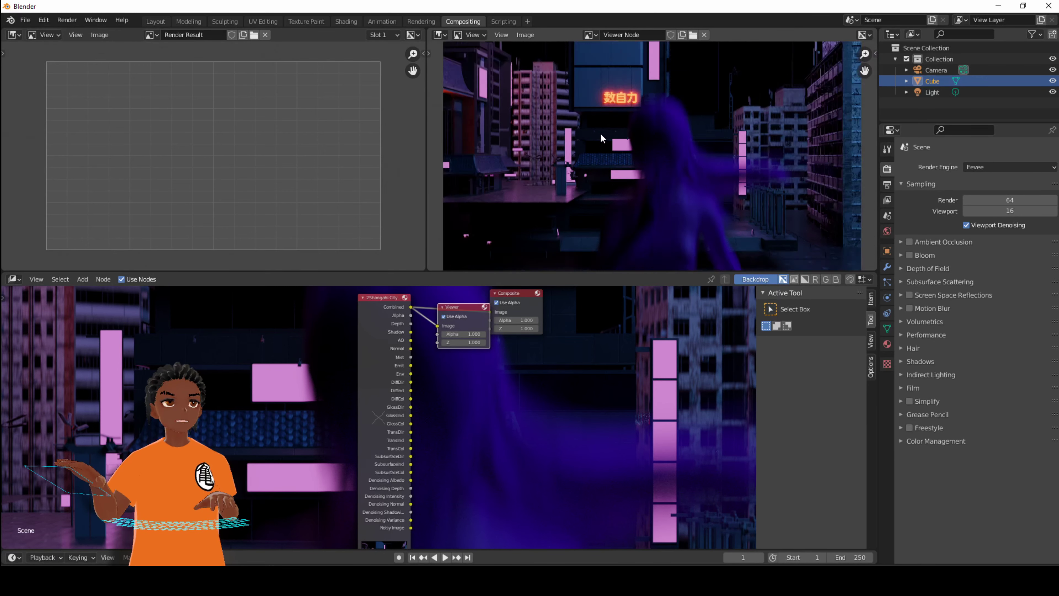
{"action": "scroll", "coordinate": [600, 132], "scroll_direction": "down", "scroll_amount": 1}
{"action": "scroll", "coordinate": [599, 133], "scroll_direction": "down", "scroll_amount": 1}
{"action": "scroll", "coordinate": [600, 133], "scroll_direction": "up", "scroll_amount": 2}
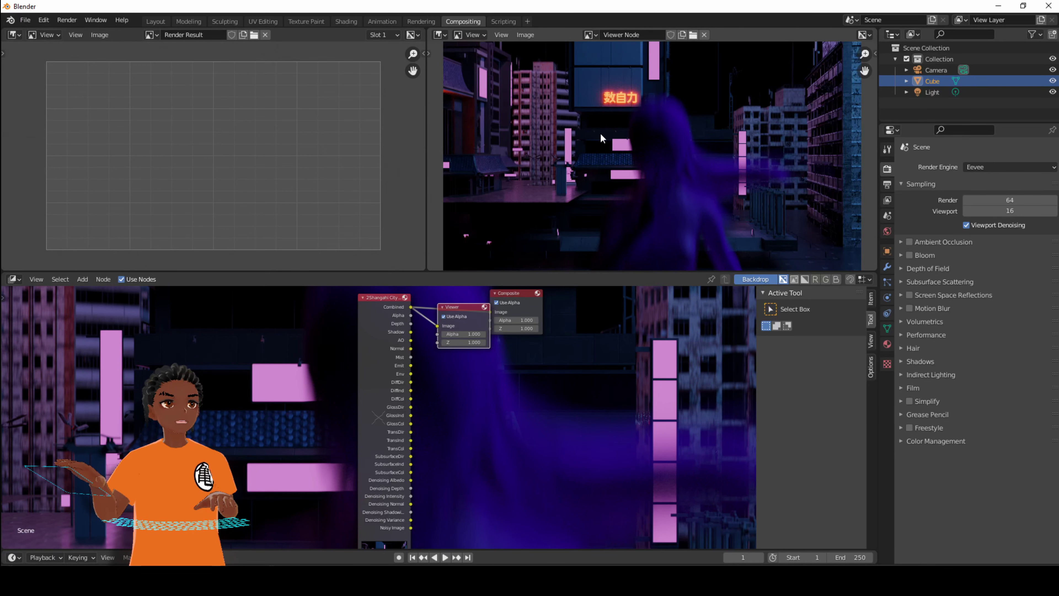
{"action": "scroll", "coordinate": [600, 133], "scroll_direction": "down", "scroll_amount": 1}
{"action": "left_click_drag", "start_coordinate": [392, 302], "coordinate": [365, 310]}
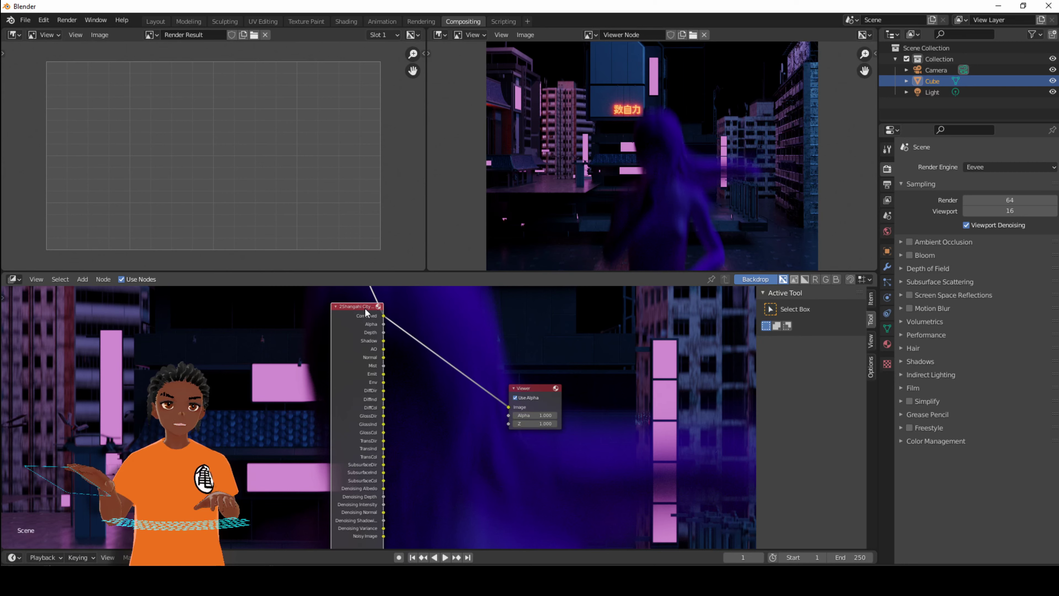
- Cycle the Viewer through the image node's passes, starting with Alpha and Depth and ending on Shadow
{"action": "left_click", "coordinate": [348, 305], "text": "ctrl+shift"}
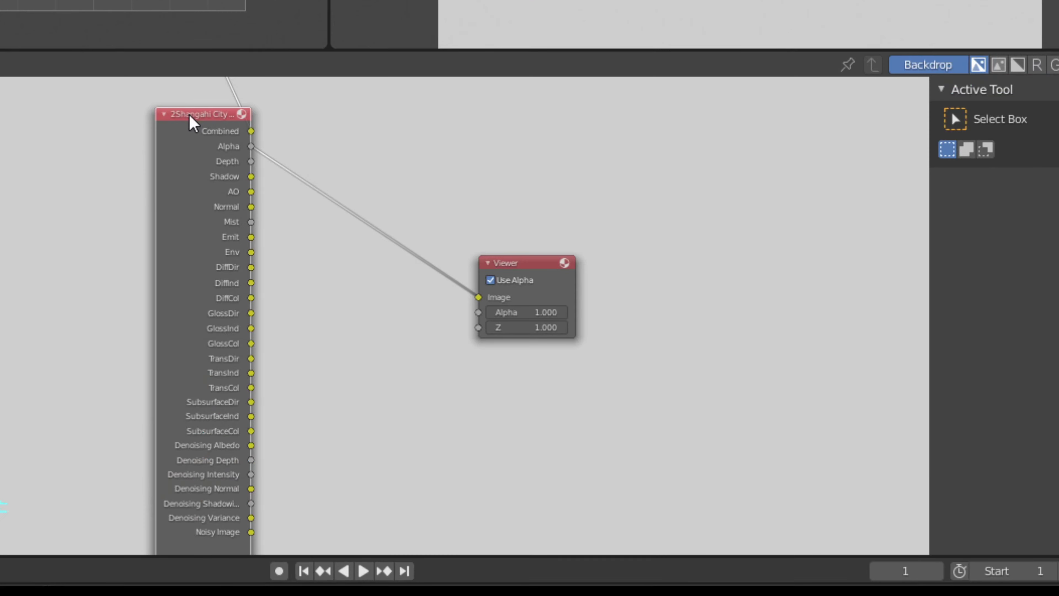
{"action": "left_click", "coordinate": [190, 122], "text": "ctrl+shift"}
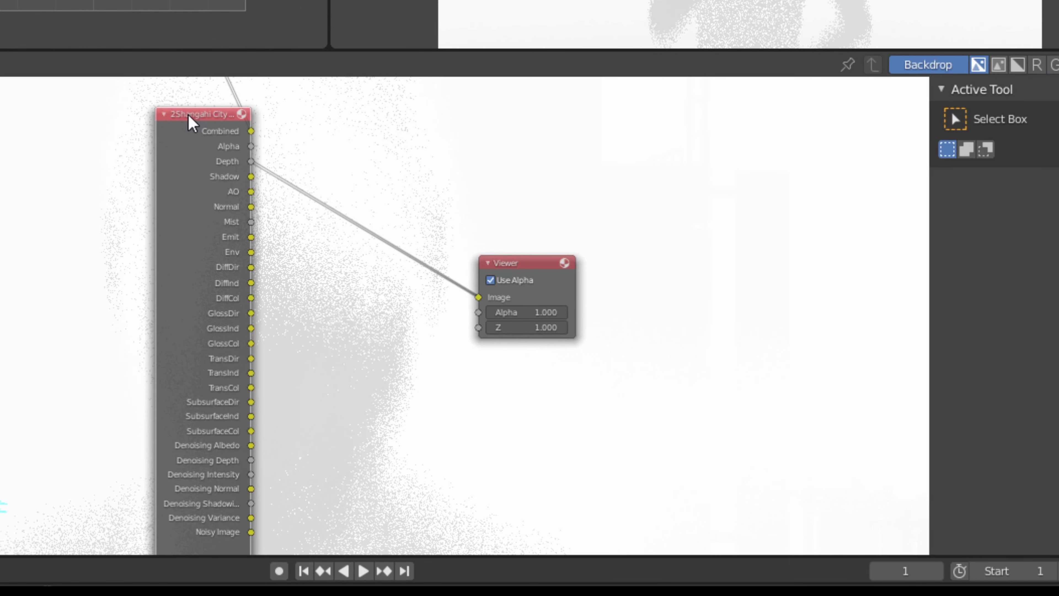
{"action": "left_click", "coordinate": [189, 122], "text": "ctrl+shift"}
{"action": "left_click", "coordinate": [189, 122], "text": "ctrl+shift"}
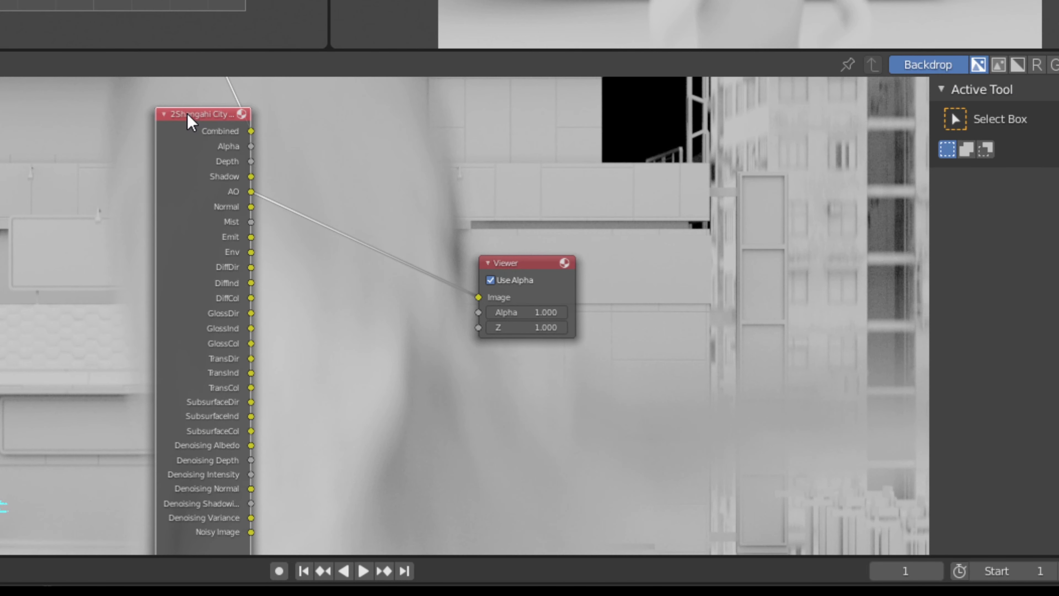
{"action": "left_click", "coordinate": [189, 122], "text": "ctrl+shift"}
{"action": "left_click", "coordinate": [189, 122], "text": "ctrl+shift"}
{"action": "left_click", "coordinate": [189, 122], "text": "ctrl+shift"}
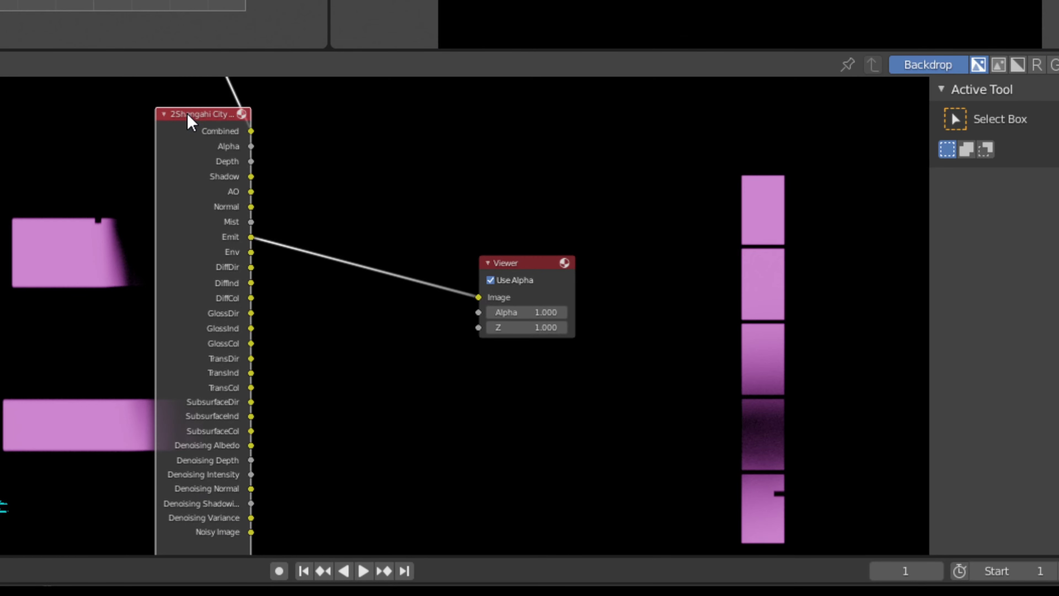
{"action": "left_click", "coordinate": [189, 122], "text": "ctrl+shift"}
{"action": "left_click", "coordinate": [189, 122], "text": "ctrl+shift"}
{"action": "left_click", "coordinate": [189, 121], "text": "ctrl+shift"}
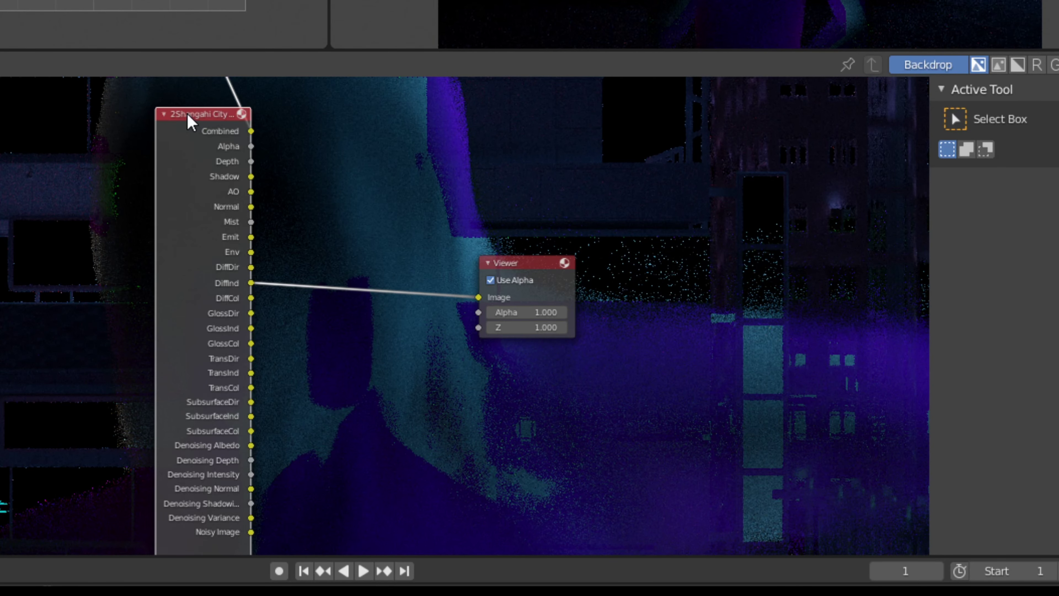
{"action": "left_click", "coordinate": [189, 122], "text": "ctrl+shift"}
{"action": "left_click", "coordinate": [188, 122], "text": "ctrl+shift"}
{"action": "left_click", "coordinate": [189, 122], "text": "ctrl+shift"}
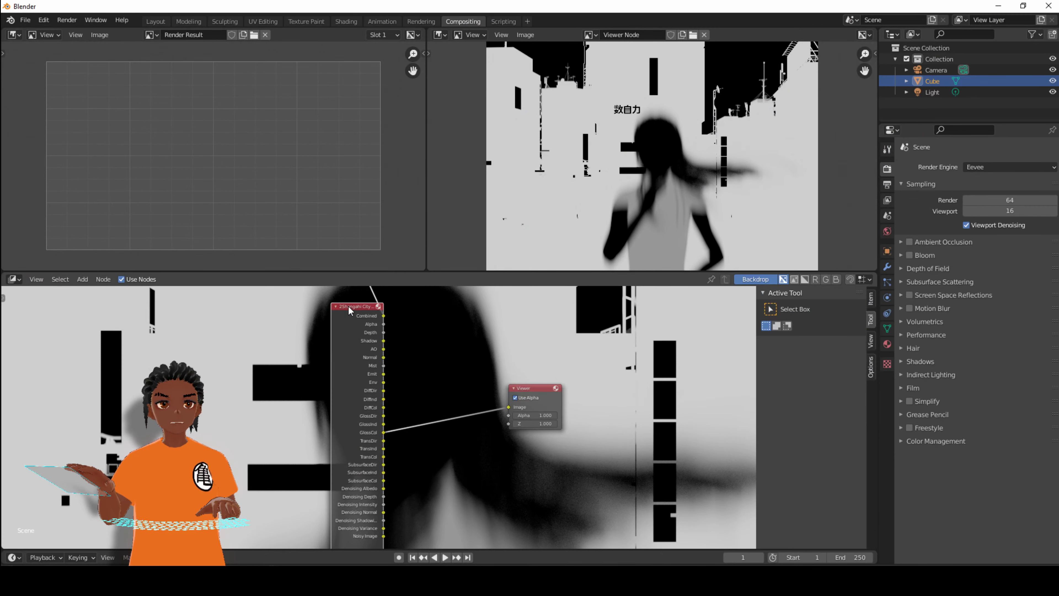
{"action": "left_click", "coordinate": [189, 122], "text": "ctrl+shift"}
{"action": "left_click", "coordinate": [189, 122], "text": "ctrl+shift"}
{"action": "left_click", "coordinate": [348, 306], "text": "ctrl+shift"}
{"action": "left_click", "coordinate": [348, 305], "text": "ctrl+shift"}
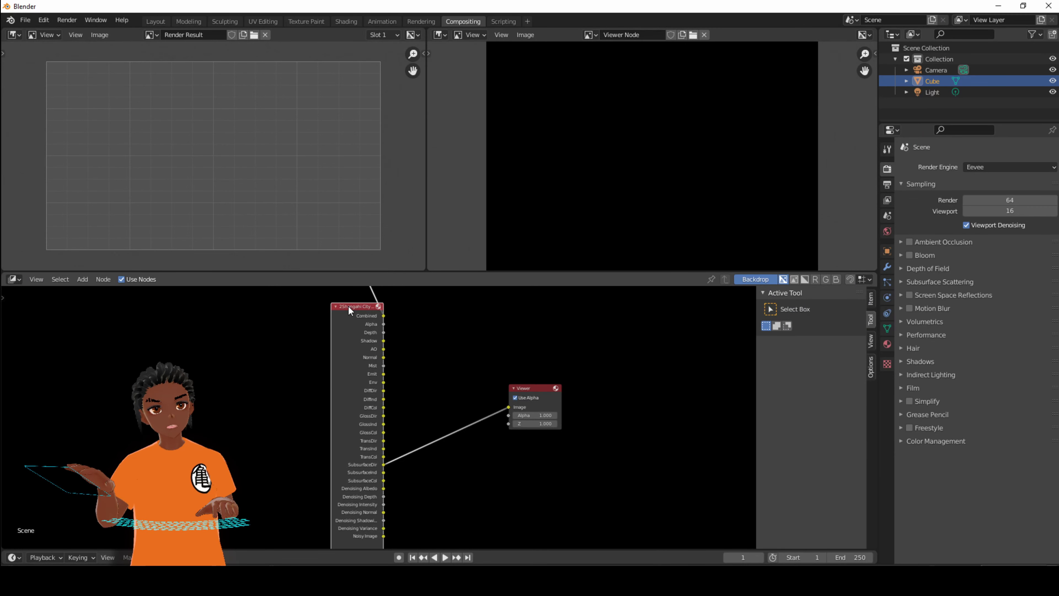
{"action": "left_click", "coordinate": [347, 306], "text": "ctrl+shift"}
{"action": "left_click", "coordinate": [357, 318], "text": "ctrl+shift"}
{"action": "left_click", "coordinate": [362, 320], "text": "ctrl+shift"}
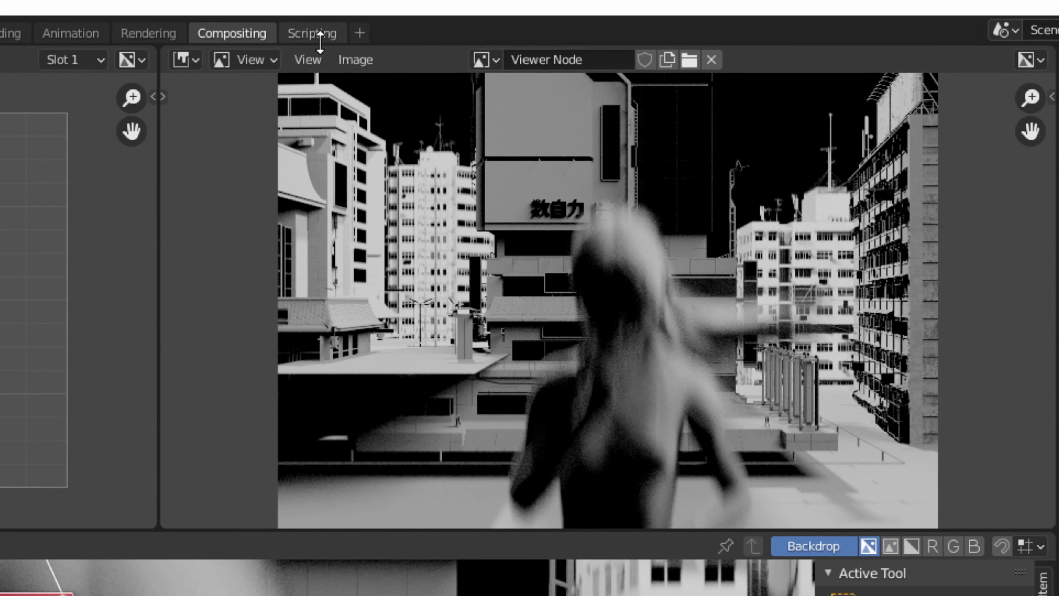
{"action": "left_click", "coordinate": [352, 63]}
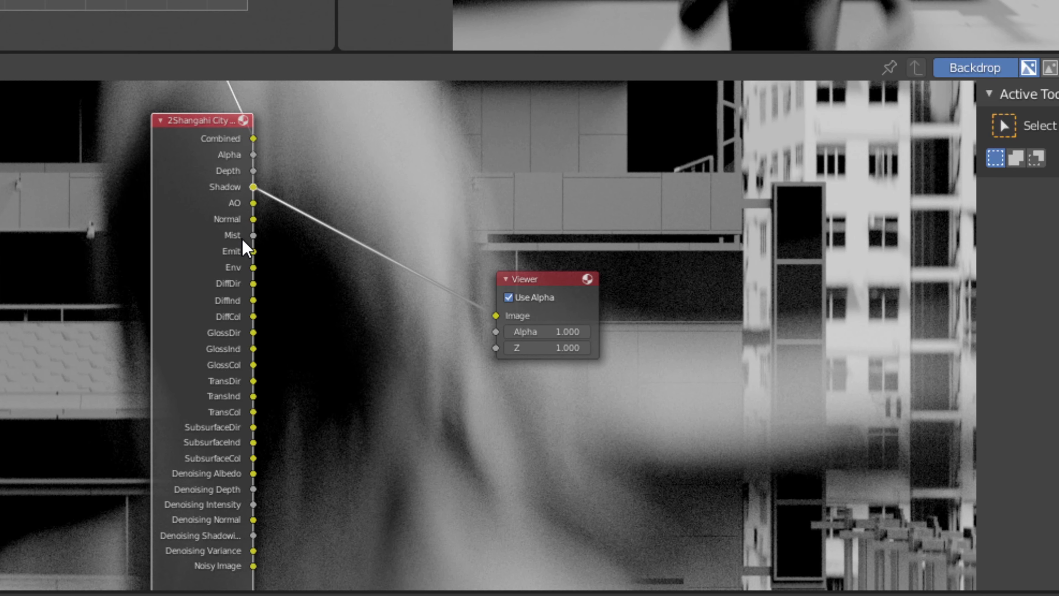
- Preview the AO, Normal and Mist passes in the Viewer, finishing on the Depth pass
{"action": "left_click", "coordinate": [214, 127], "text": "ctrl+shift"}
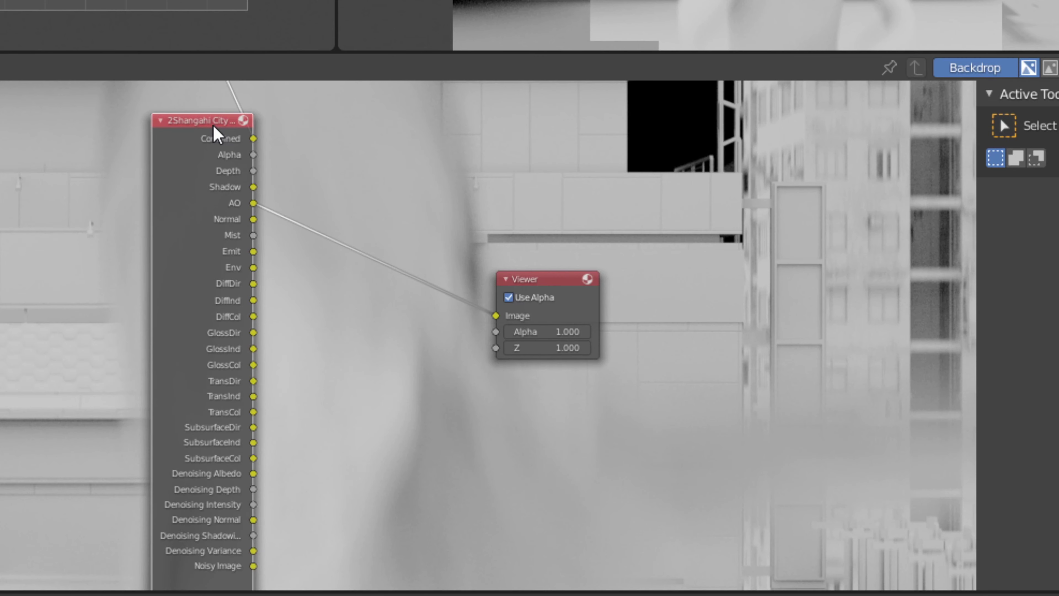
{"action": "left_click", "coordinate": [211, 126], "text": "ctrl+shift"}
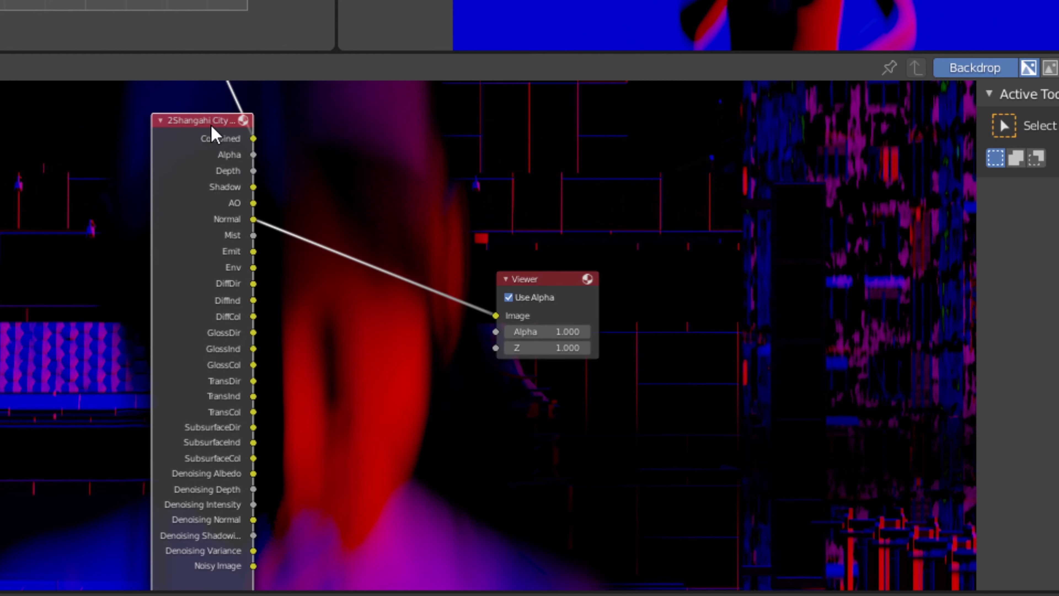
{"action": "left_click", "coordinate": [211, 126], "text": "ctrl+shift"}
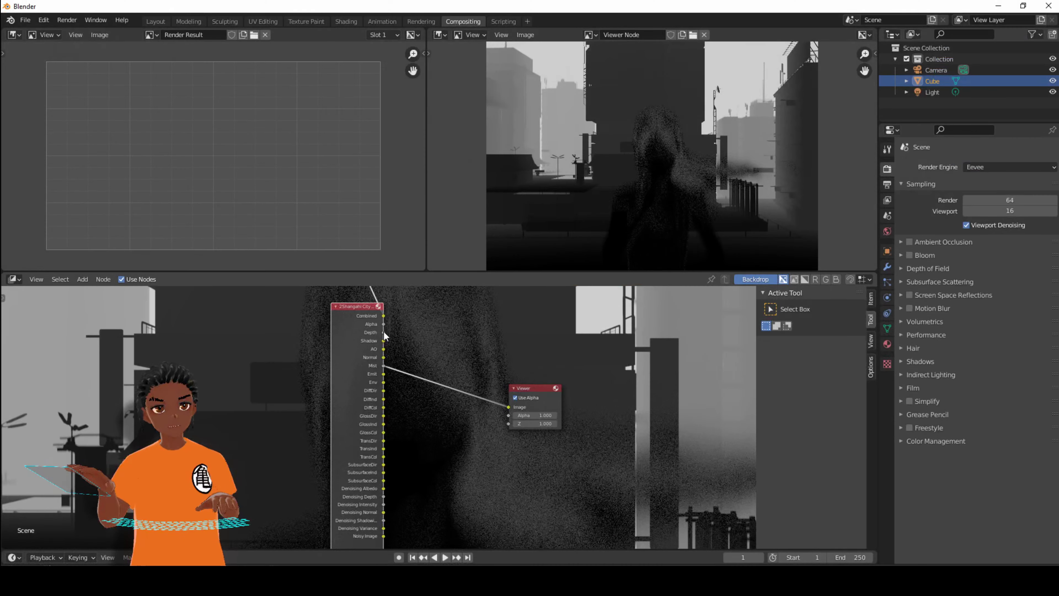
{"action": "left_click", "coordinate": [253, 226], "text": "ctrl+shift"}
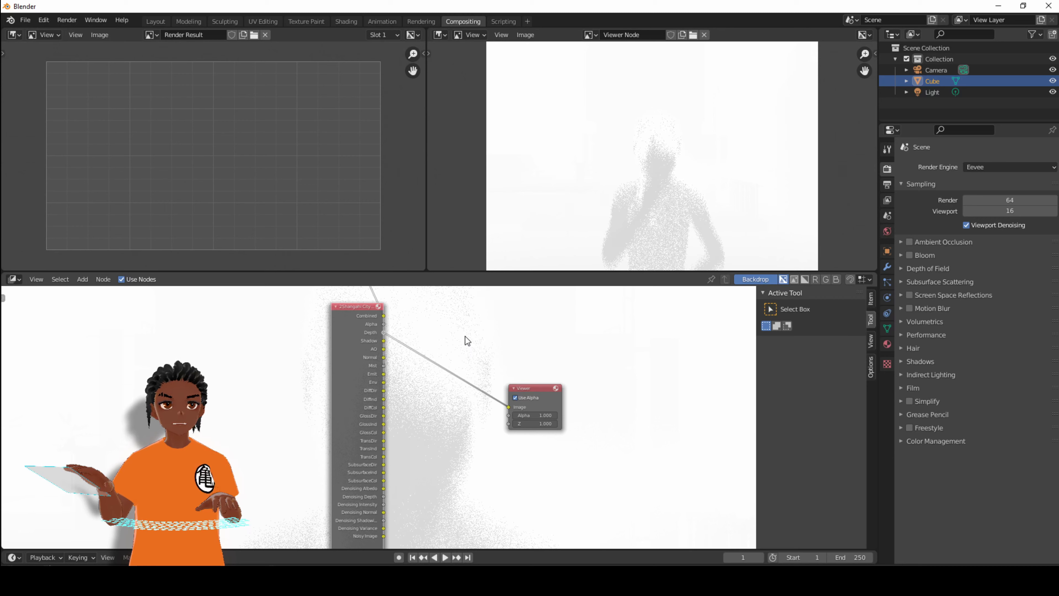
- Try to insert a Normalize node between the image node's Depth output and the Viewer
{"action": "key", "text": "shift+a"}
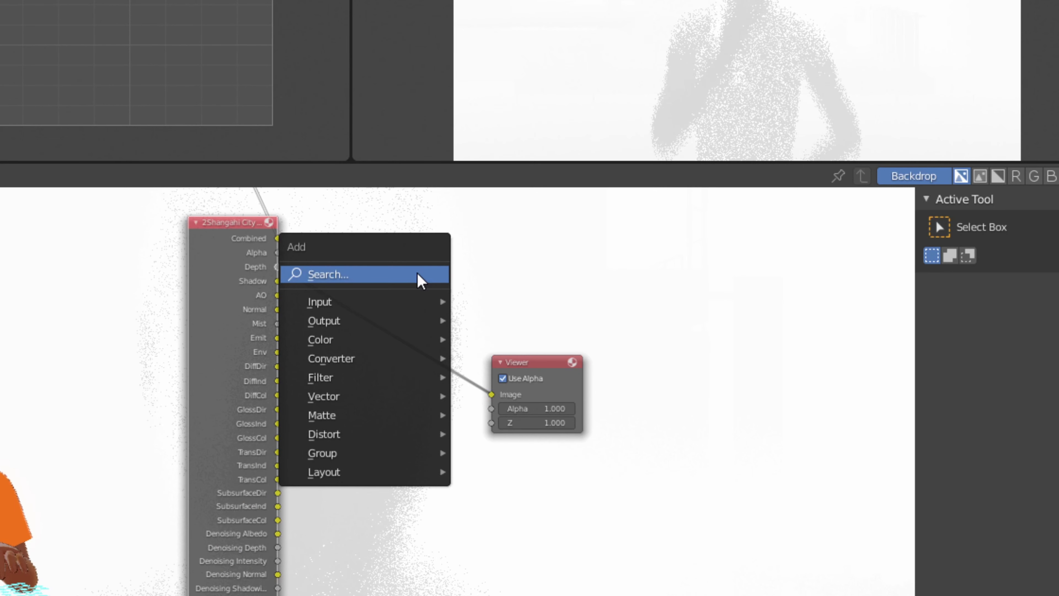
{"action": "left_click", "coordinate": [419, 275]}
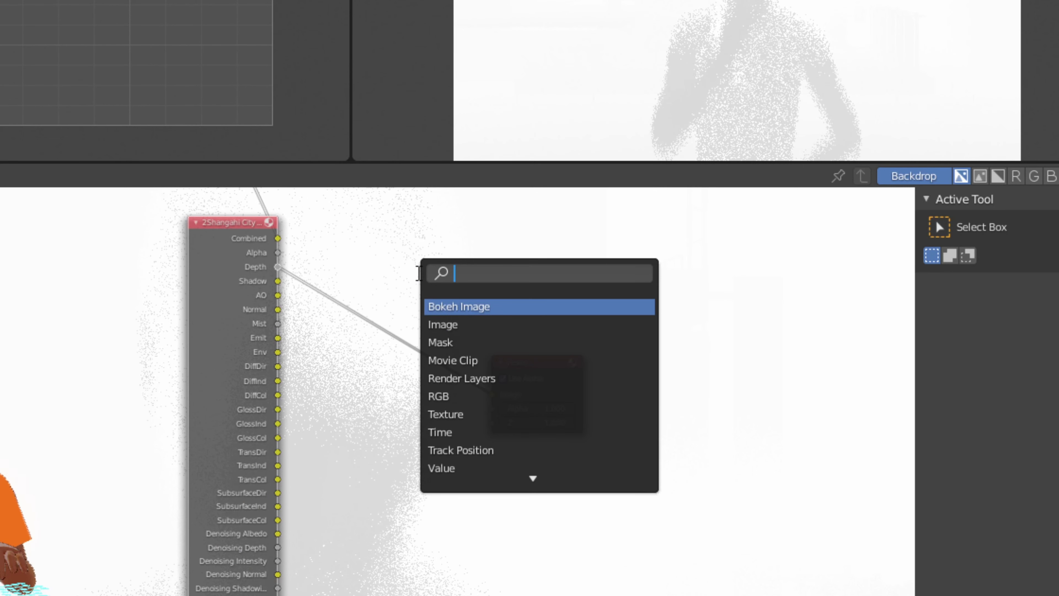
{"action": "type", "text": "normal"}
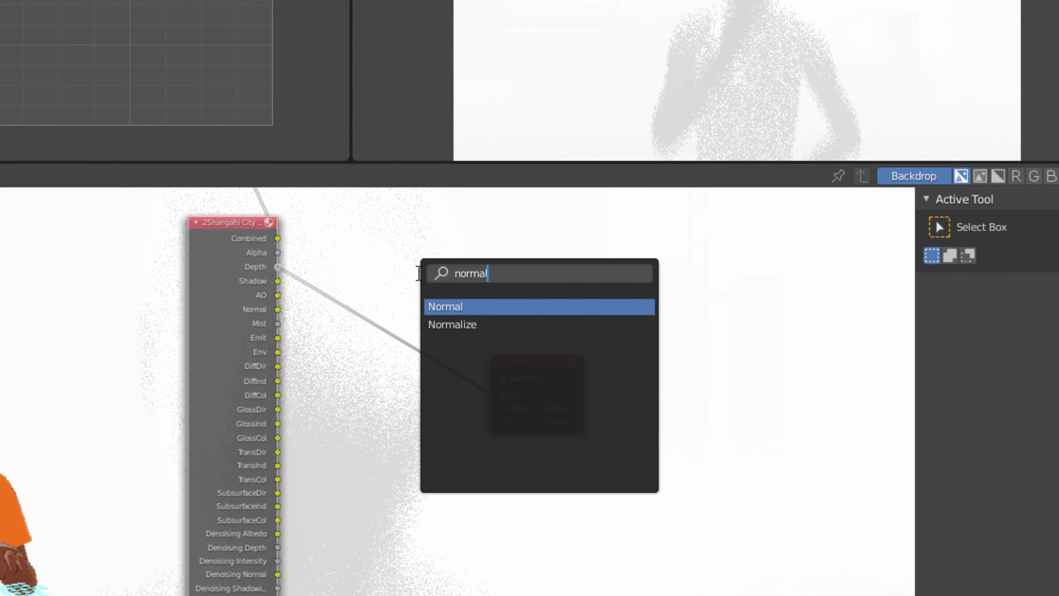
{"action": "key", "text": "Down"}
{"action": "key", "text": "Return"}
{"action": "left_click", "coordinate": [349, 301]}
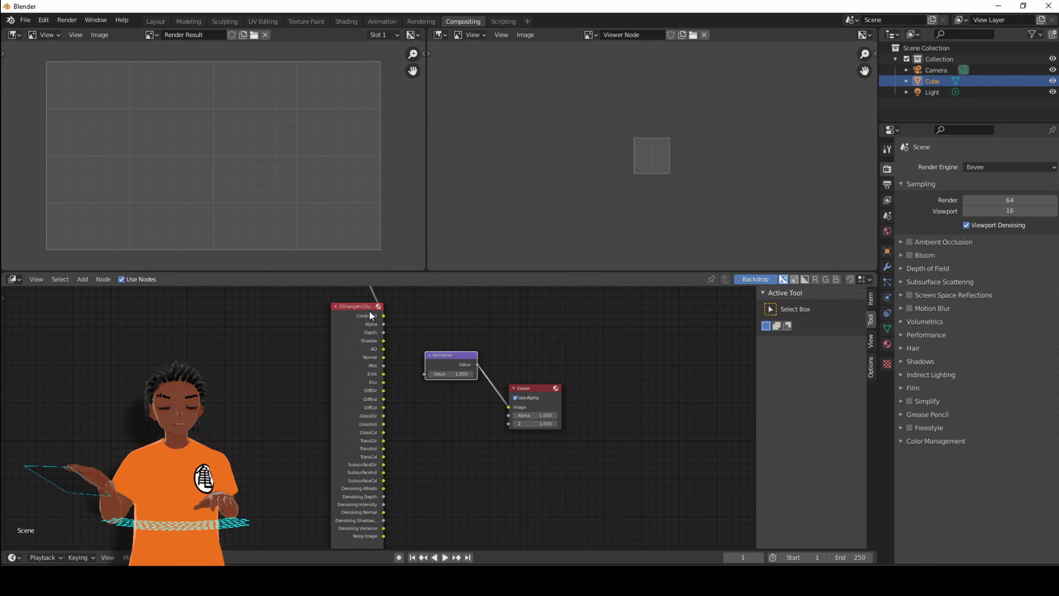
- Clear the Normalize node from between the image and Viewer nodes and cycle the Viewer's input to the Mist pass
{"action": "left_click", "coordinate": [366, 309], "text": "ctrl+shift"}
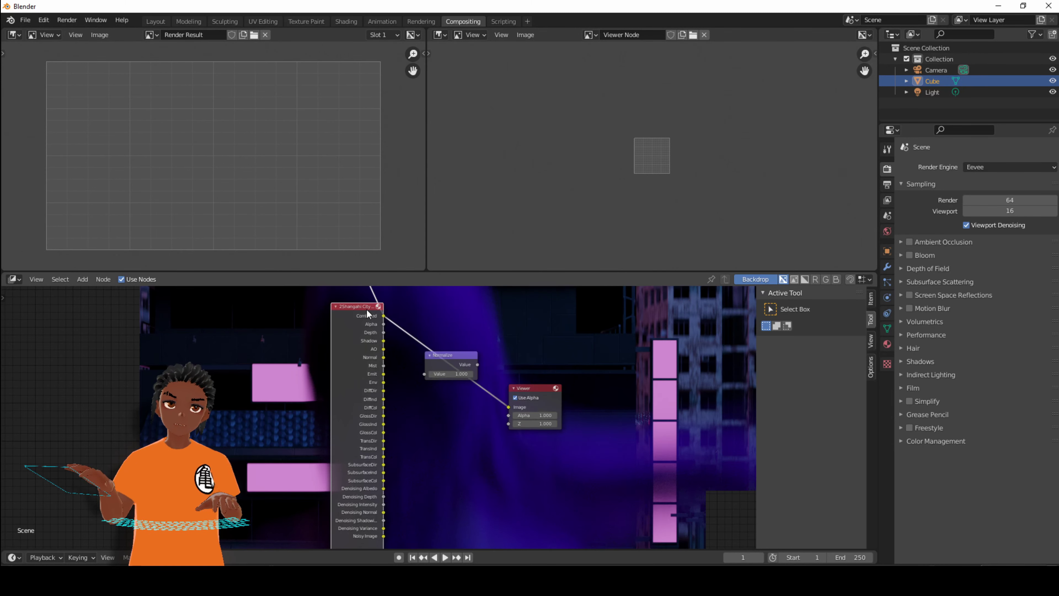
{"action": "left_click", "coordinate": [366, 309], "text": "ctrl+shift"}
{"action": "left_click", "coordinate": [366, 309], "text": "ctrl+shift"}
{"action": "left_click_drag", "start_coordinate": [446, 354], "coordinate": [610, 326]}
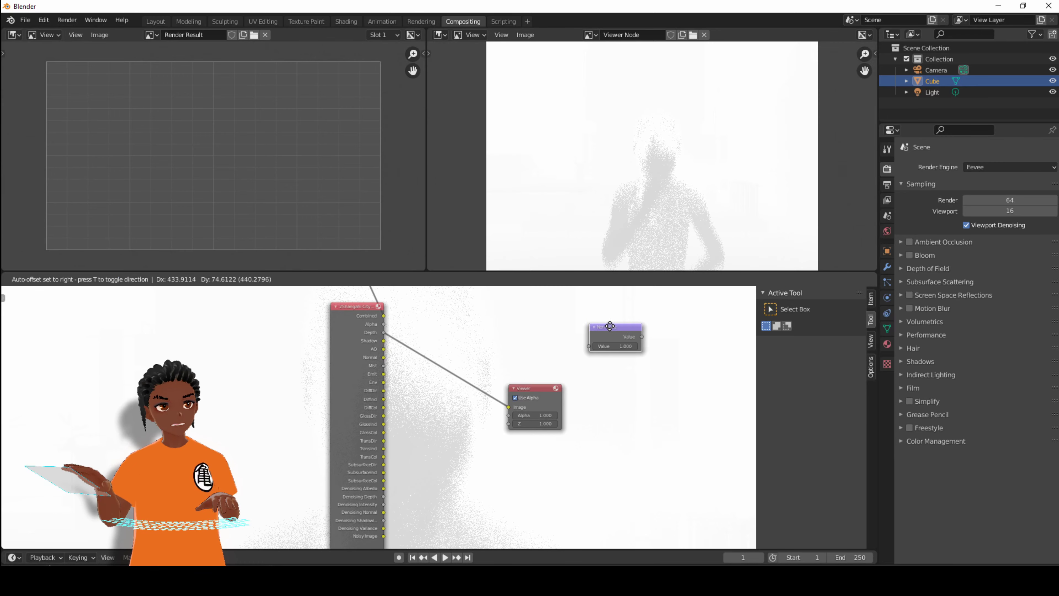
{"action": "left_click", "coordinate": [357, 312], "text": "ctrl+shift"}
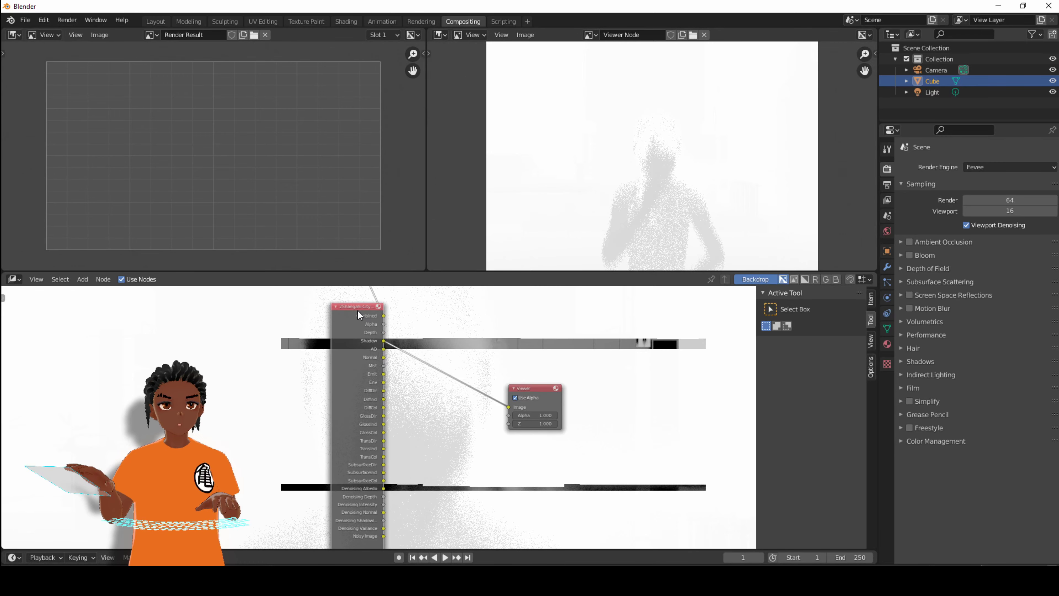
- Insert a Normalize node between the image node's Mist output and the Viewer
{"action": "key", "text": "shift+a"}
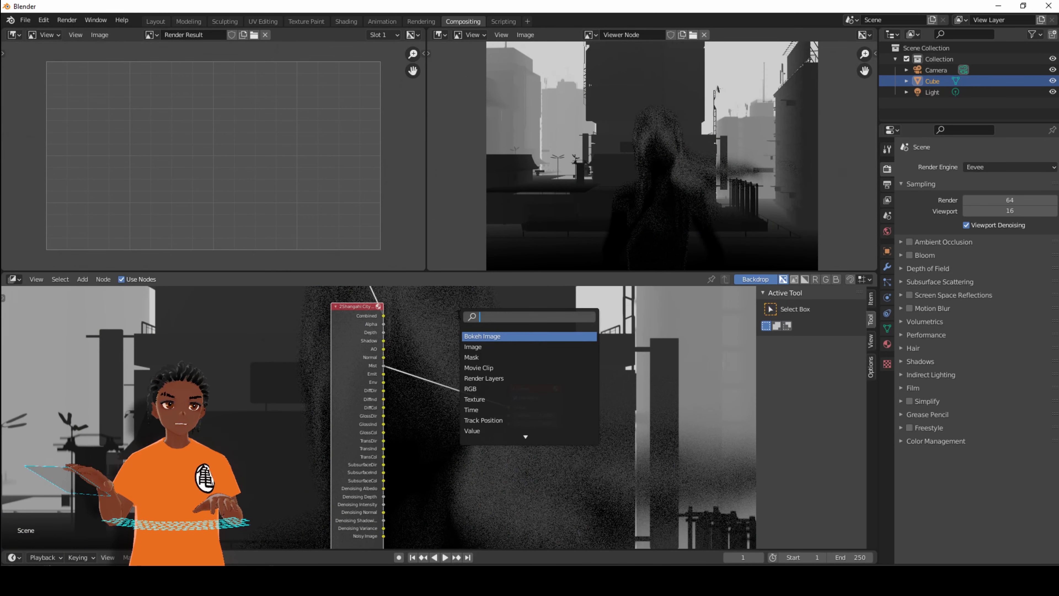
{"action": "type", "text": "norms"}
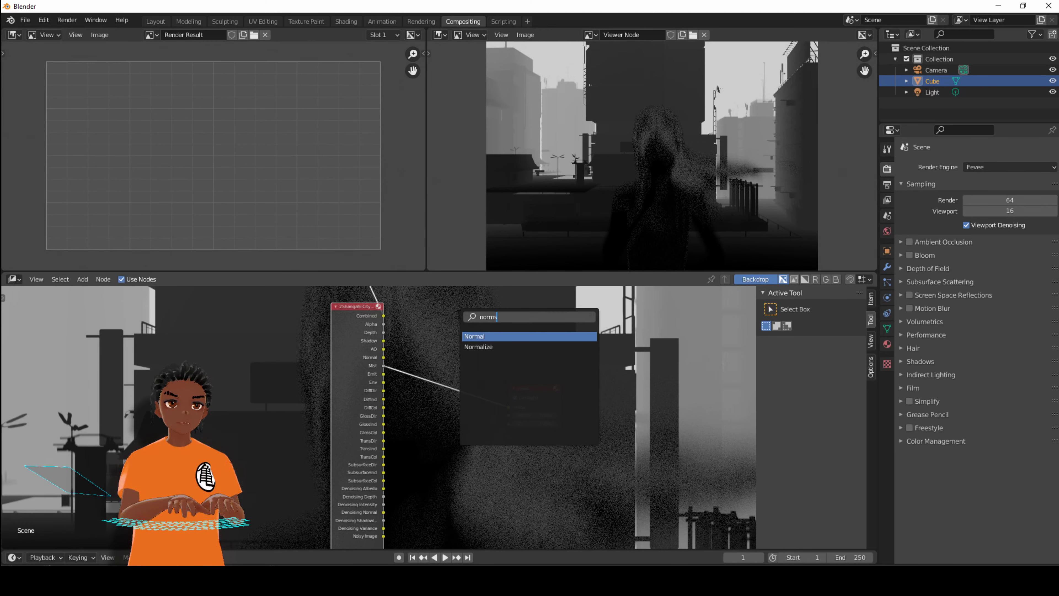
{"action": "key", "text": "Down"}
{"action": "type", "text": "s"}
{"action": "key", "text": "Return"}
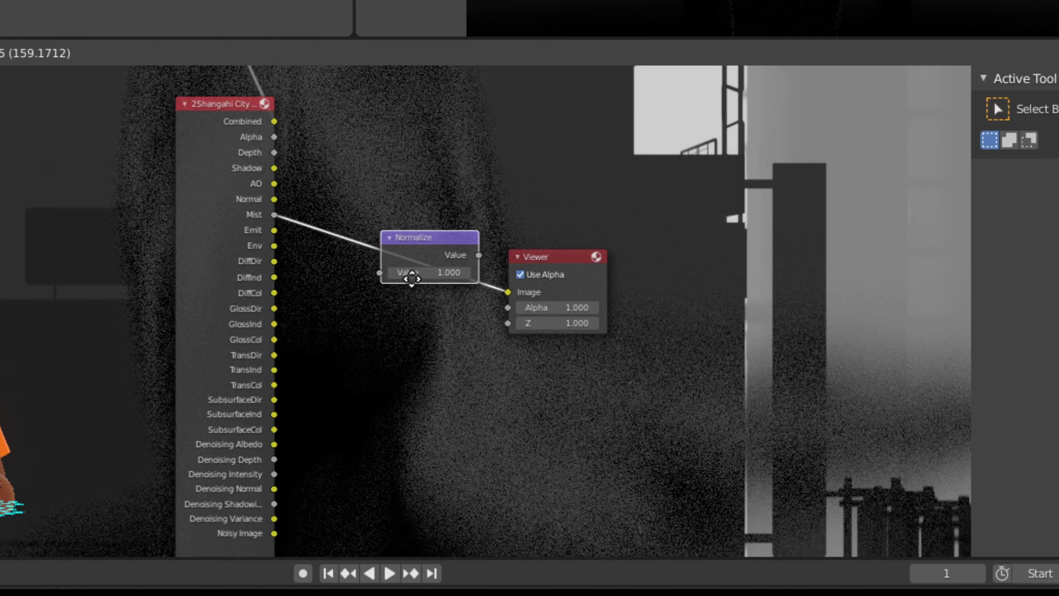
{"action": "left_click", "coordinate": [438, 408]}
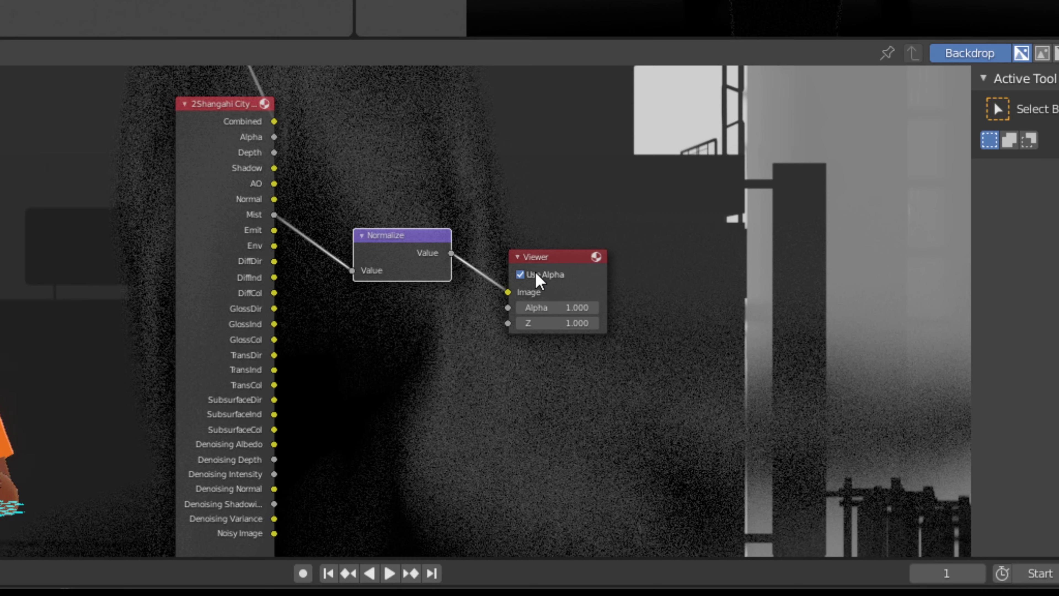
- Make room before the Viewer and insert a ColorRamp node between the Normalize node and the Viewer
{"action": "left_click_drag", "start_coordinate": [550, 263], "coordinate": [757, 174]}
{"action": "left_click_drag", "start_coordinate": [391, 245], "coordinate": [397, 253]}
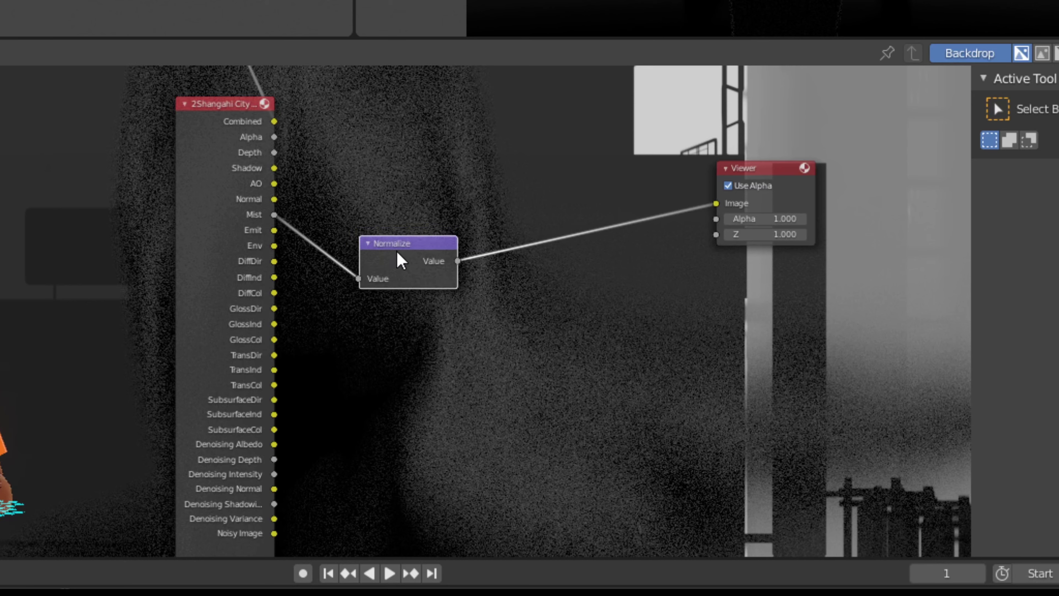
{"action": "key", "text": "shift+a"}
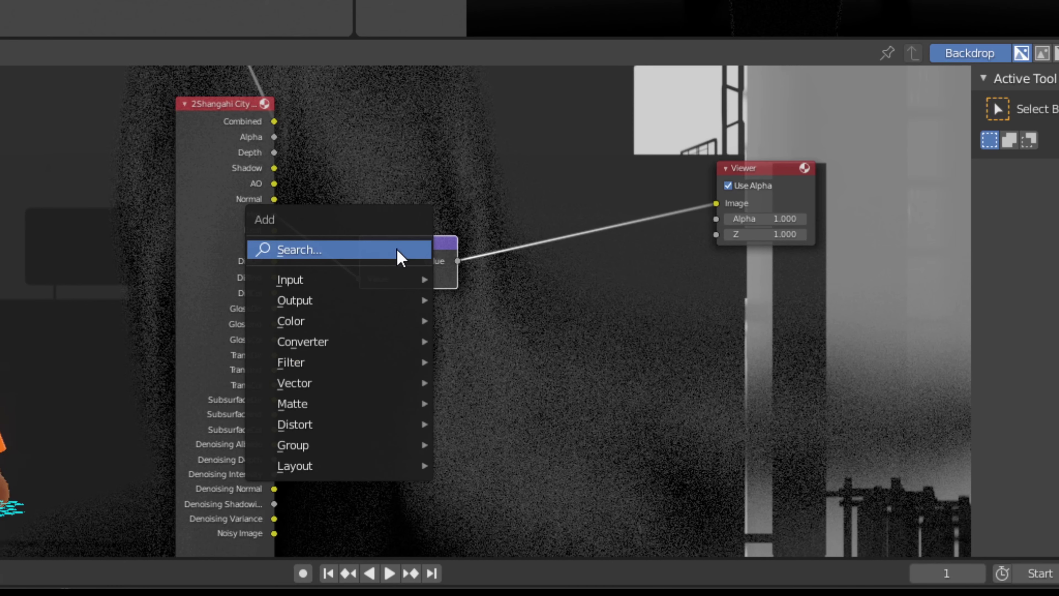
{"action": "left_click", "coordinate": [397, 252]}
{"action": "type", "text": "color"}
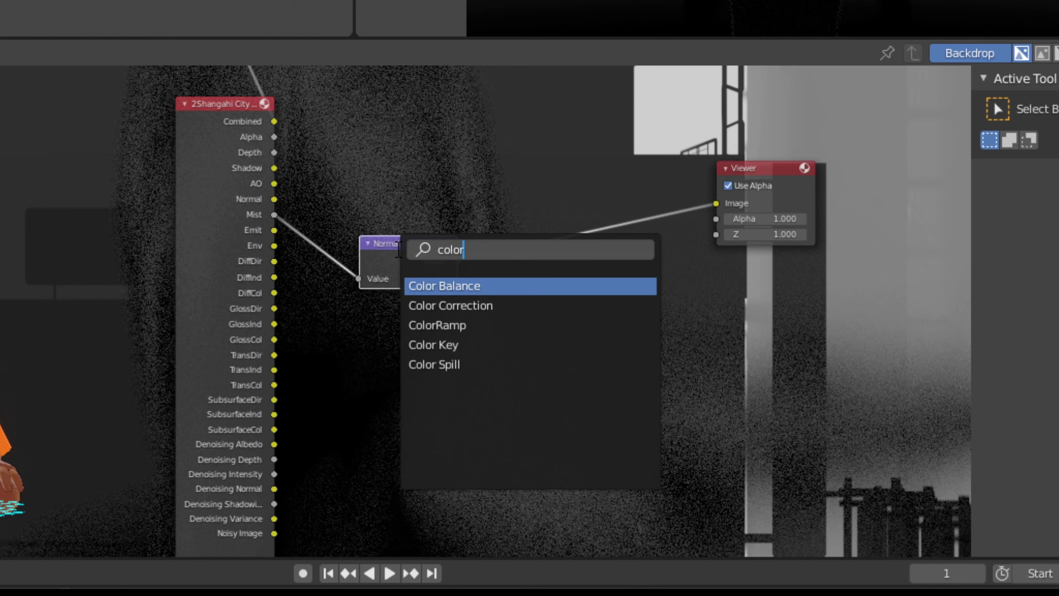
{"action": "key", "text": "Down"}
{"action": "key", "text": "Down"}
{"action": "key", "text": "Return"}
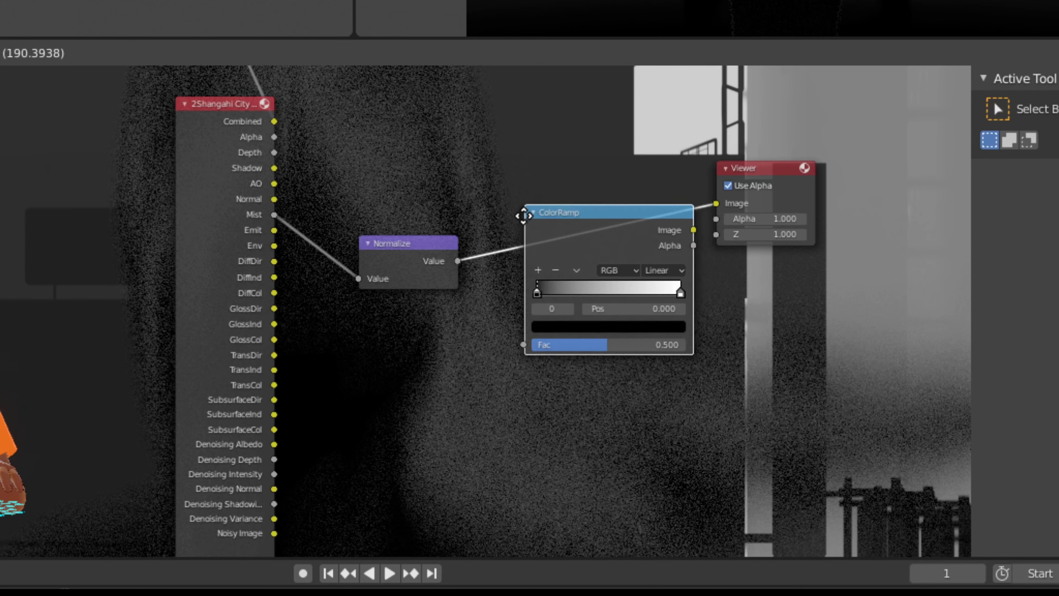
{"action": "left_click", "coordinate": [544, 182]}
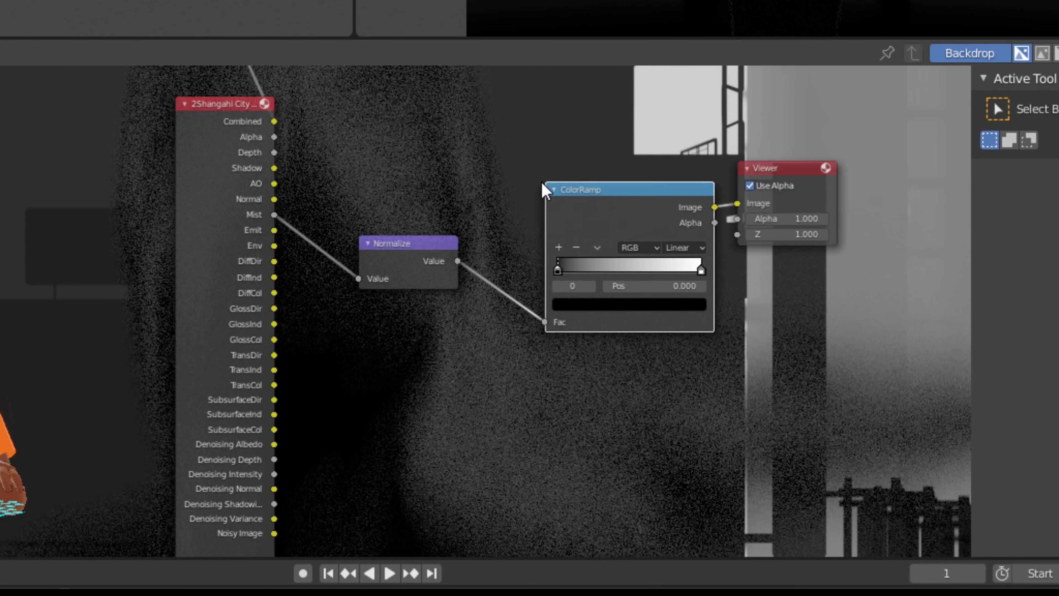
- Insert an expanded Add mix node between the ColorRamp and Viewer, and connect the Emit pass to its second Image input
{"action": "left_click_drag", "start_coordinate": [799, 169], "coordinate": [876, 179]}
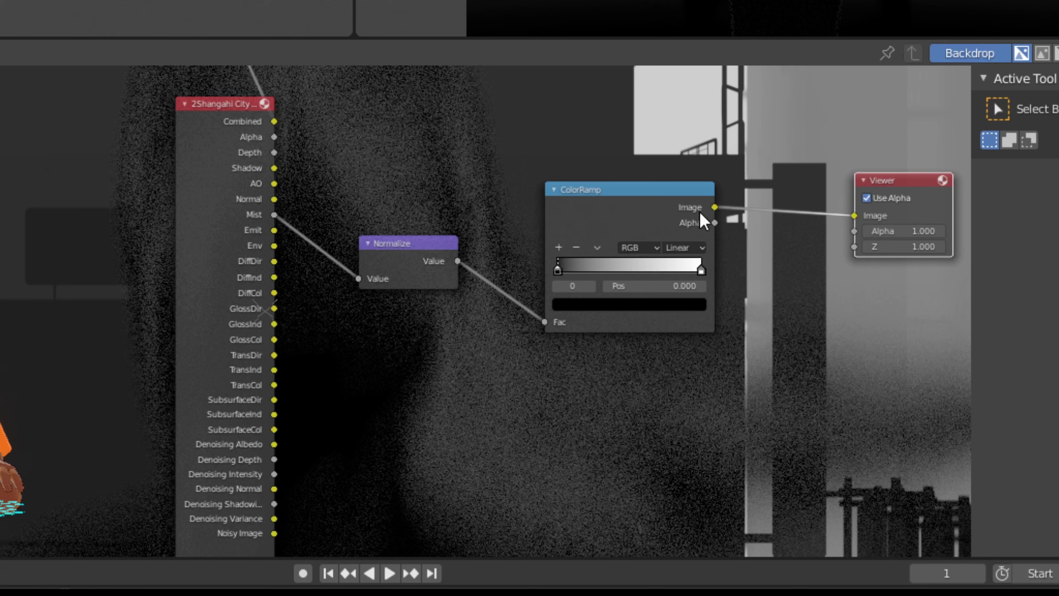
{"action": "left_click", "coordinate": [683, 210]}
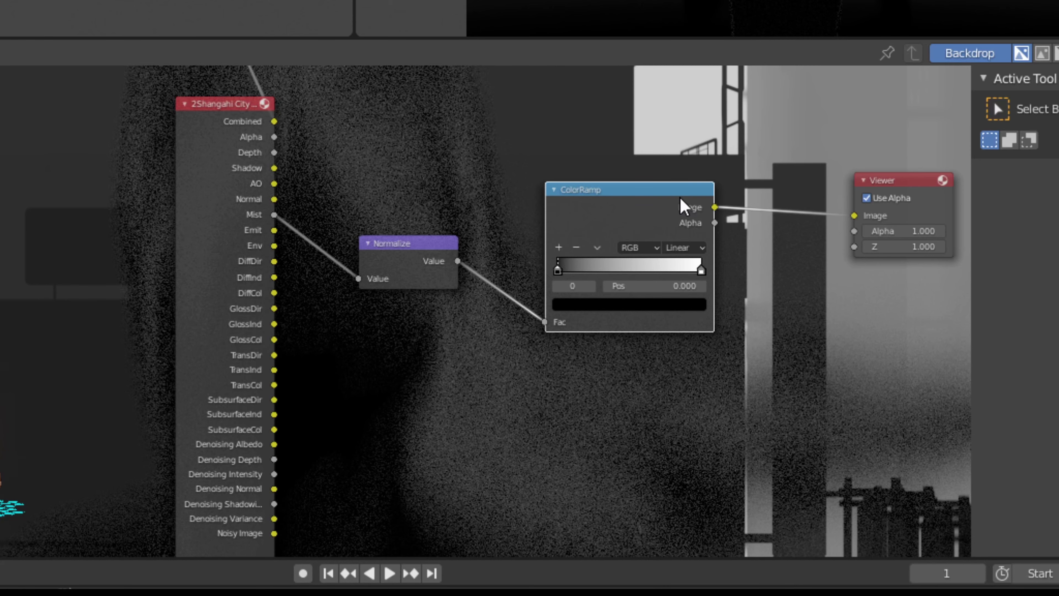
{"action": "key", "text": "ctrl+KP_Add"}
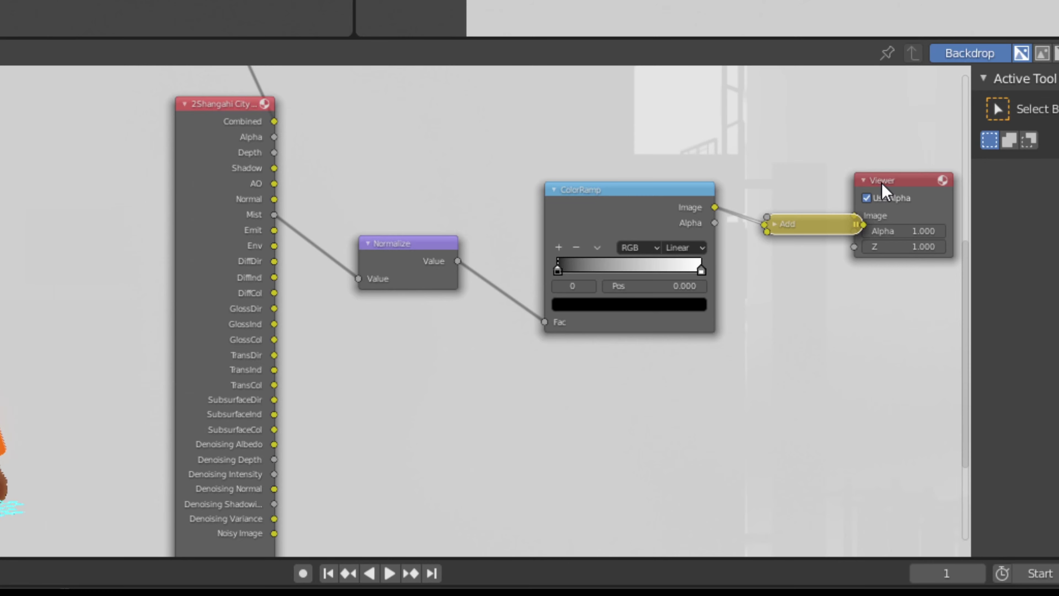
{"action": "left_click_drag", "start_coordinate": [884, 194], "coordinate": [963, 200]}
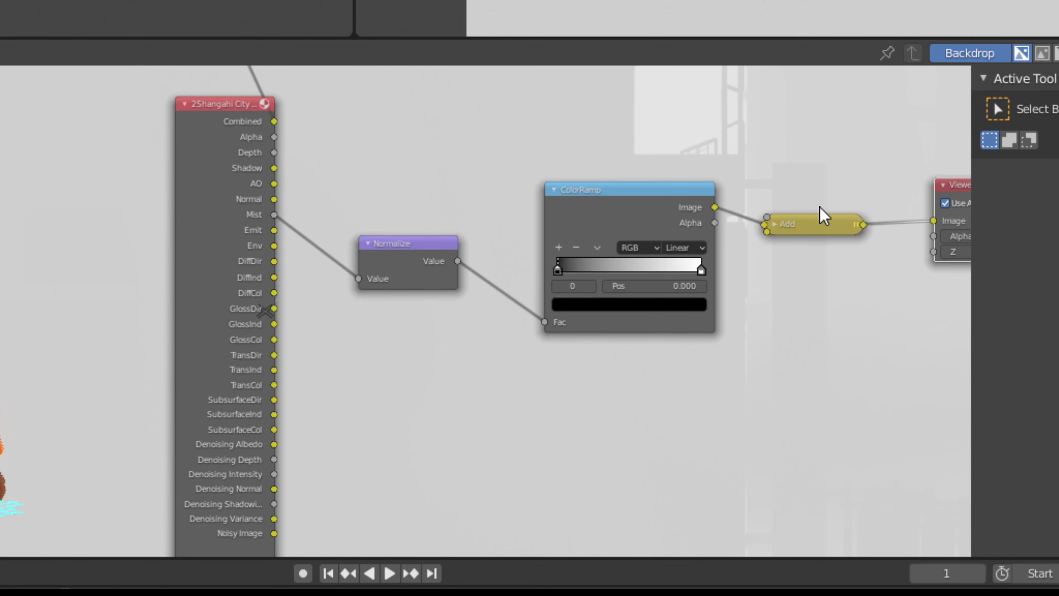
{"action": "left_click_drag", "start_coordinate": [823, 229], "coordinate": [868, 321]}
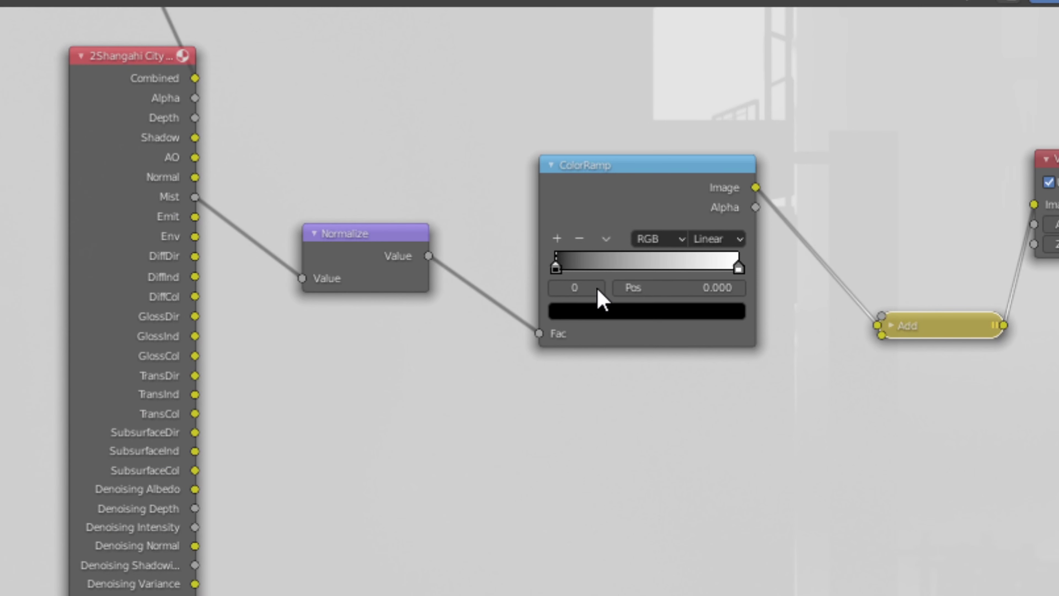
{"action": "left_click", "coordinate": [891, 326]}
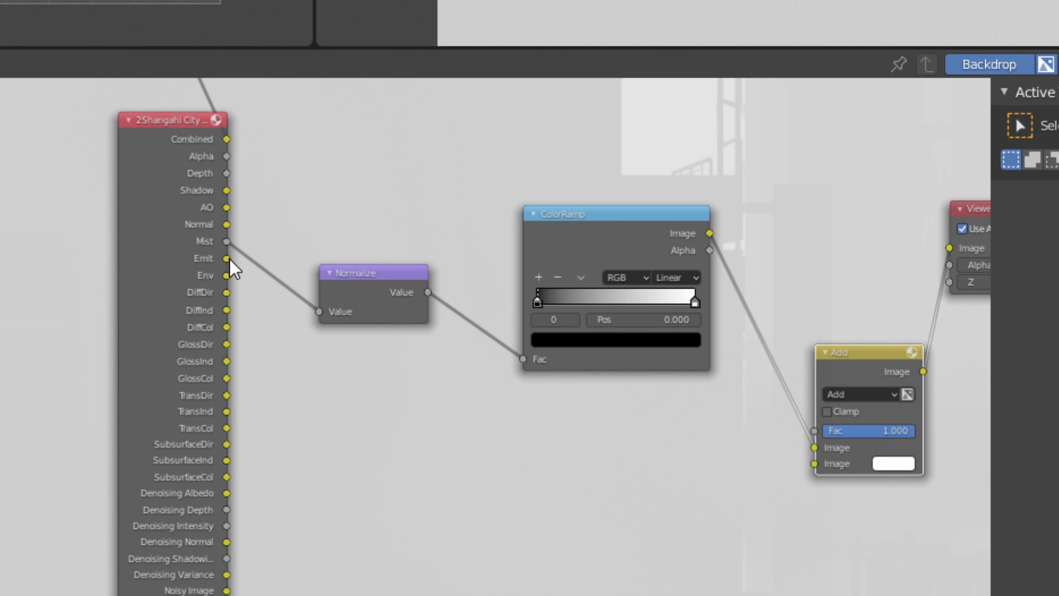
{"action": "left_click_drag", "start_coordinate": [227, 259], "coordinate": [814, 462]}
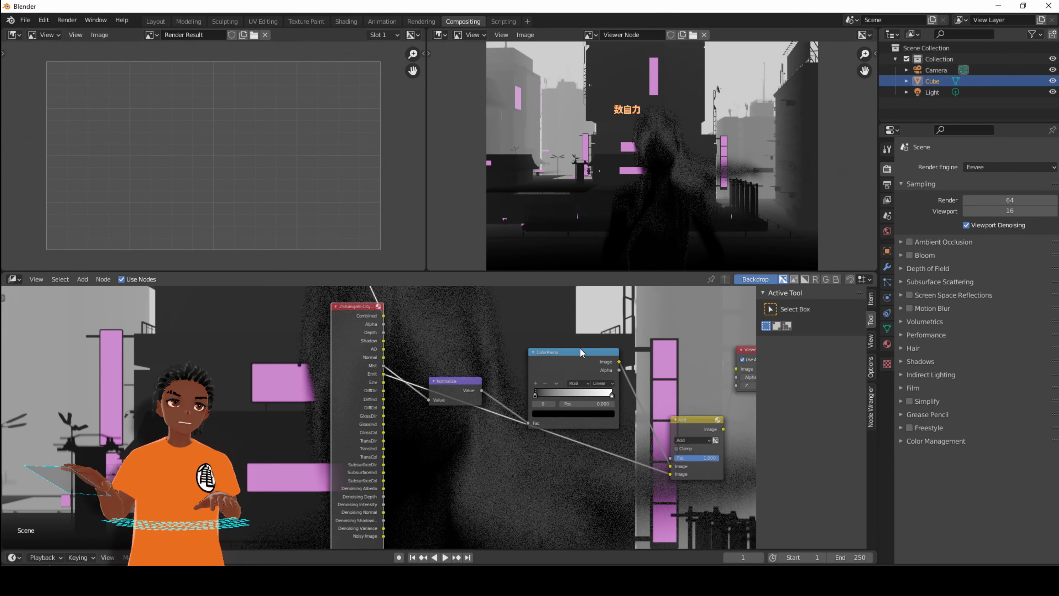
- Move the ColorRamp and Normalize nodes clear and insert a Glare node between the Emit output and the Add node
{"action": "left_click_drag", "start_coordinate": [582, 352], "coordinate": [607, 325]}
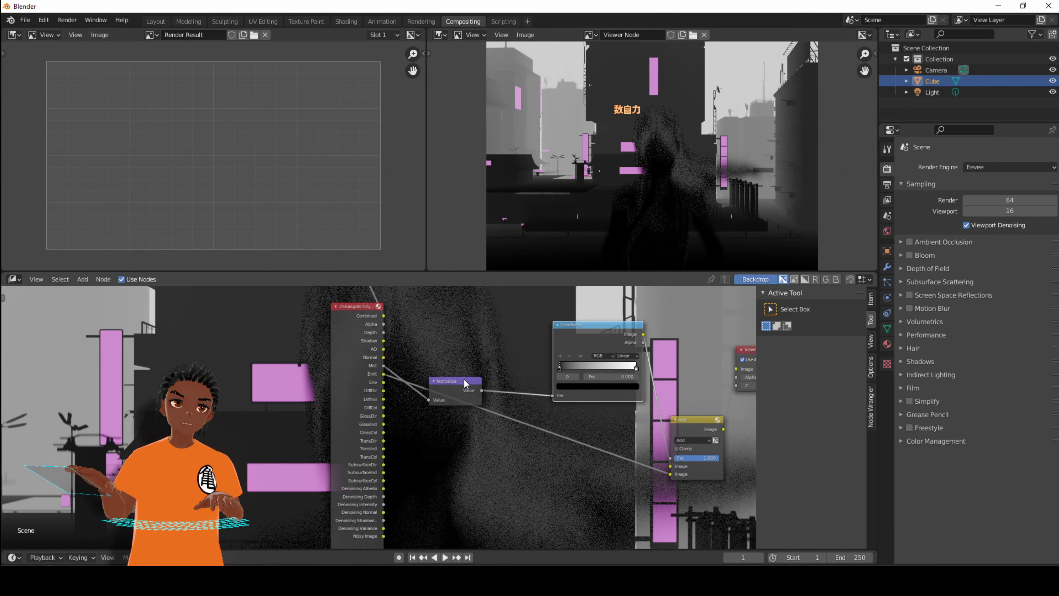
{"action": "left_click_drag", "start_coordinate": [464, 379], "coordinate": [470, 308]}
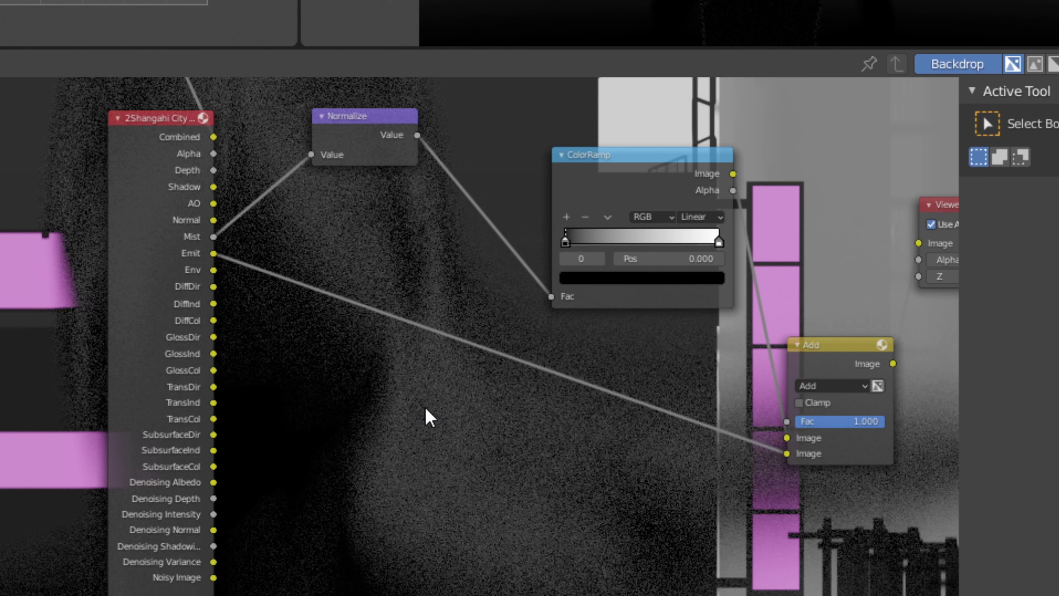
{"action": "key", "text": "shift+a"}
{"action": "left_click", "coordinate": [429, 416]}
{"action": "type", "text": "glare"}
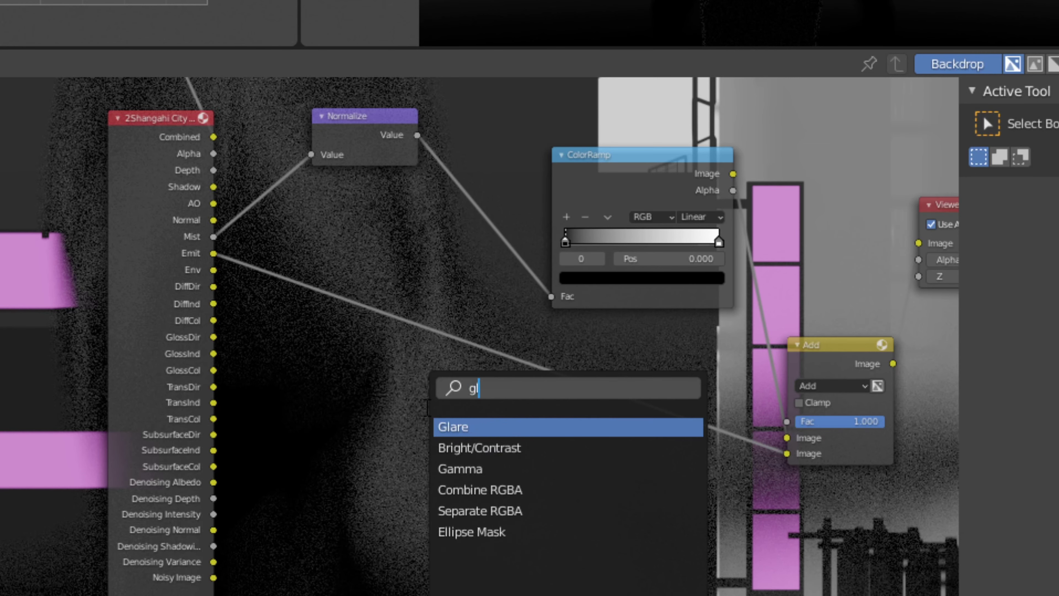
{"action": "left_click", "coordinate": [465, 427]}
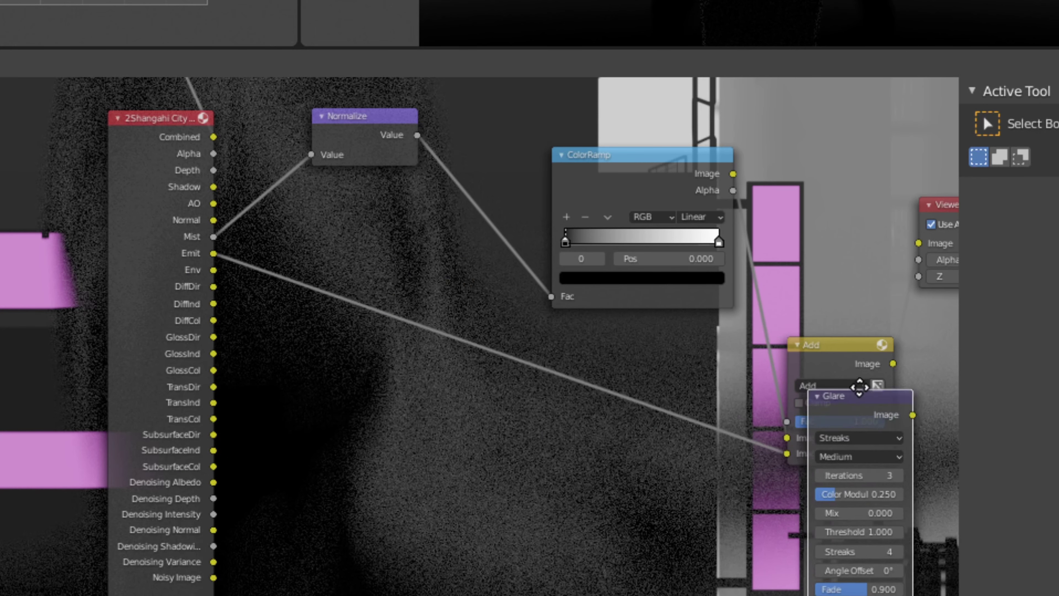
{"action": "left_click", "coordinate": [535, 350]}
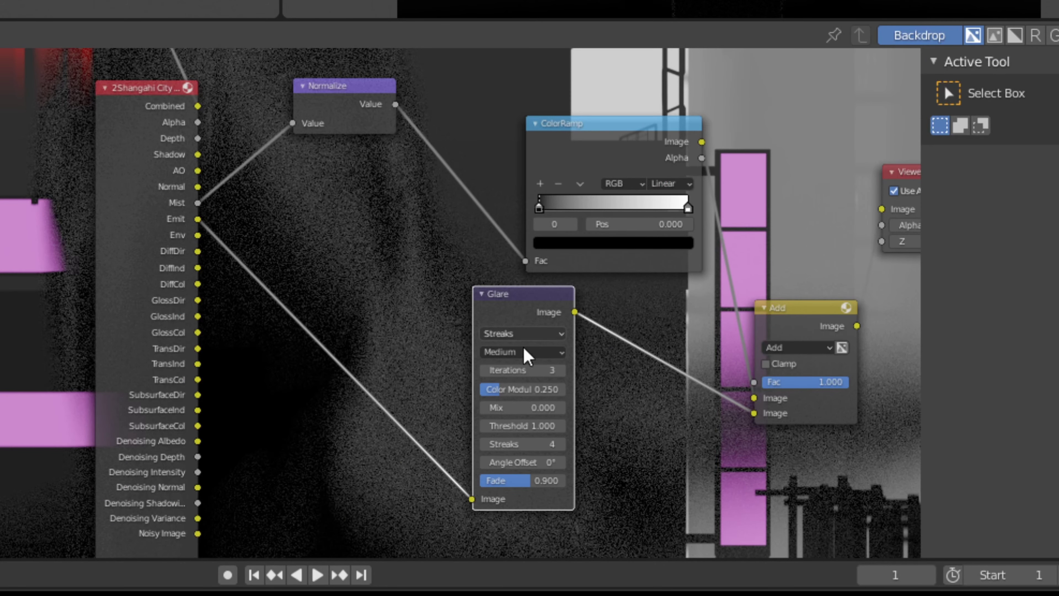
- Set the Glare node to Fog Glow with High quality, keeping its size at 8
{"action": "left_click", "coordinate": [534, 334]}
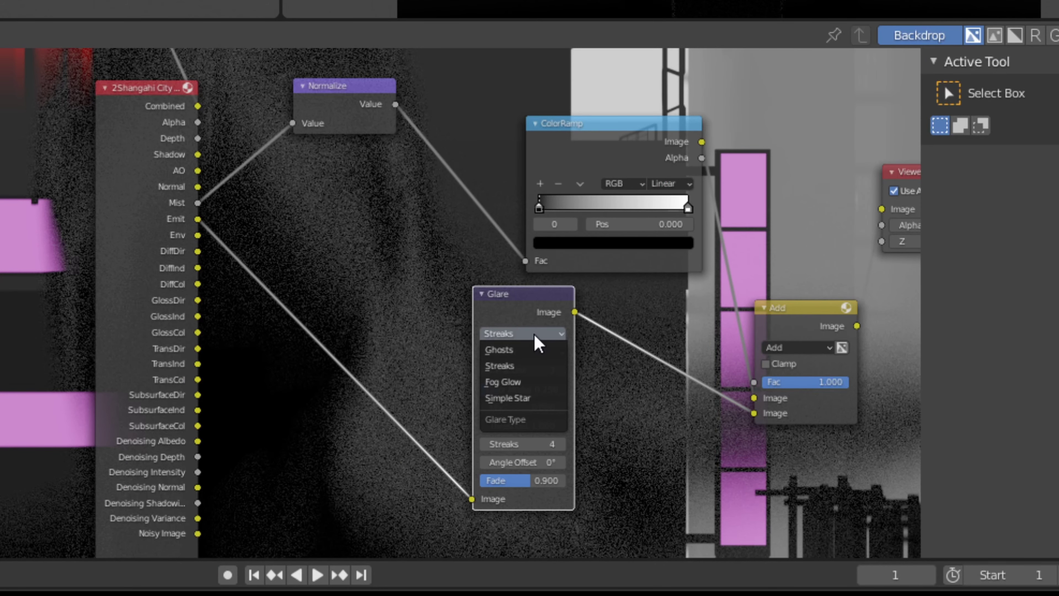
{"action": "left_click", "coordinate": [518, 382]}
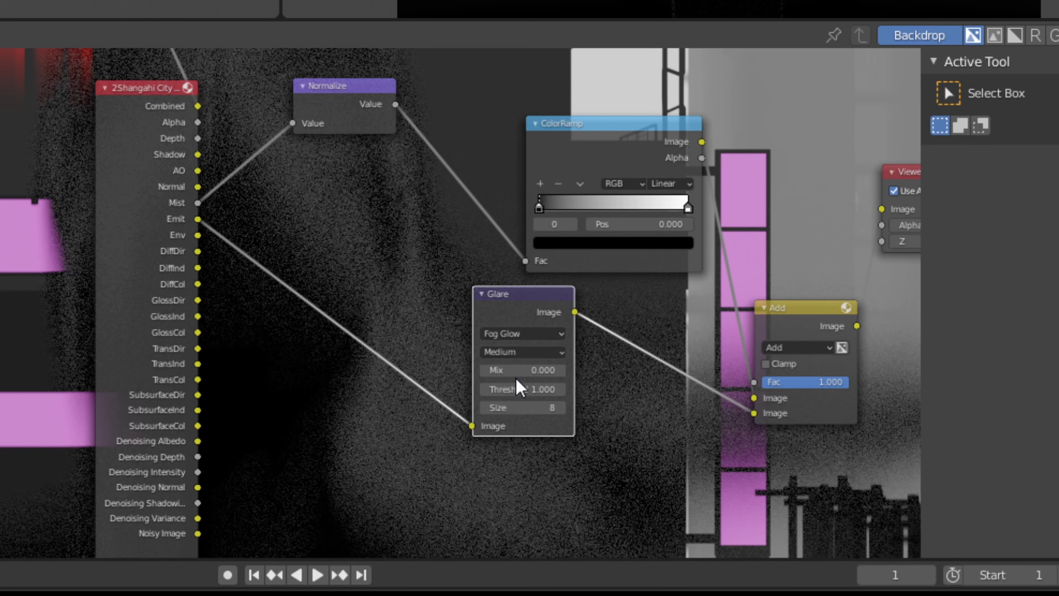
{"action": "left_click", "coordinate": [506, 352]}
{"action": "left_click", "coordinate": [508, 363]}
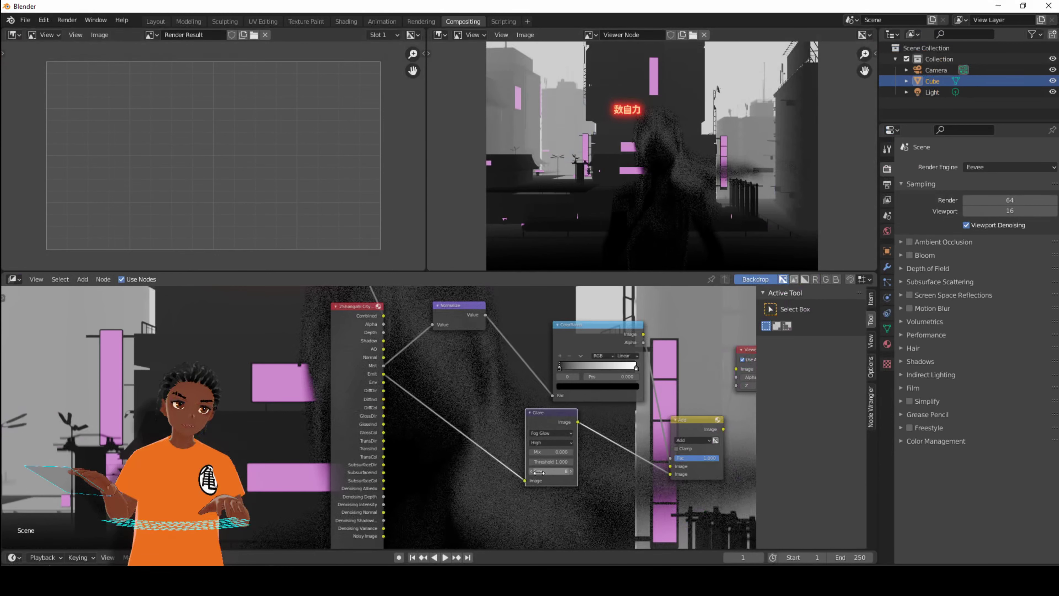
{"action": "left_click", "coordinate": [570, 471]}
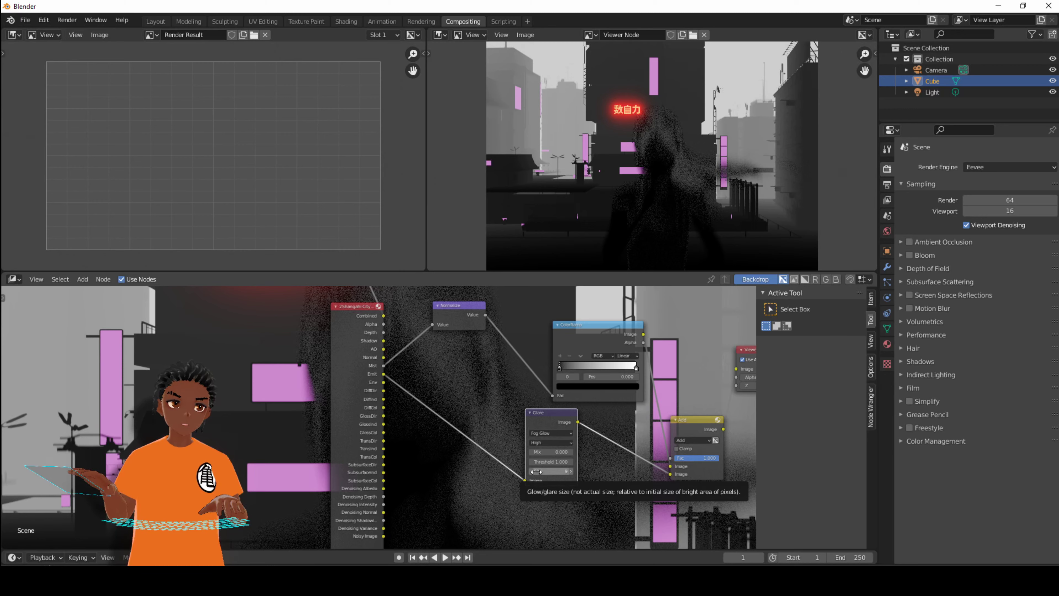
{"action": "left_click", "coordinate": [531, 471]}
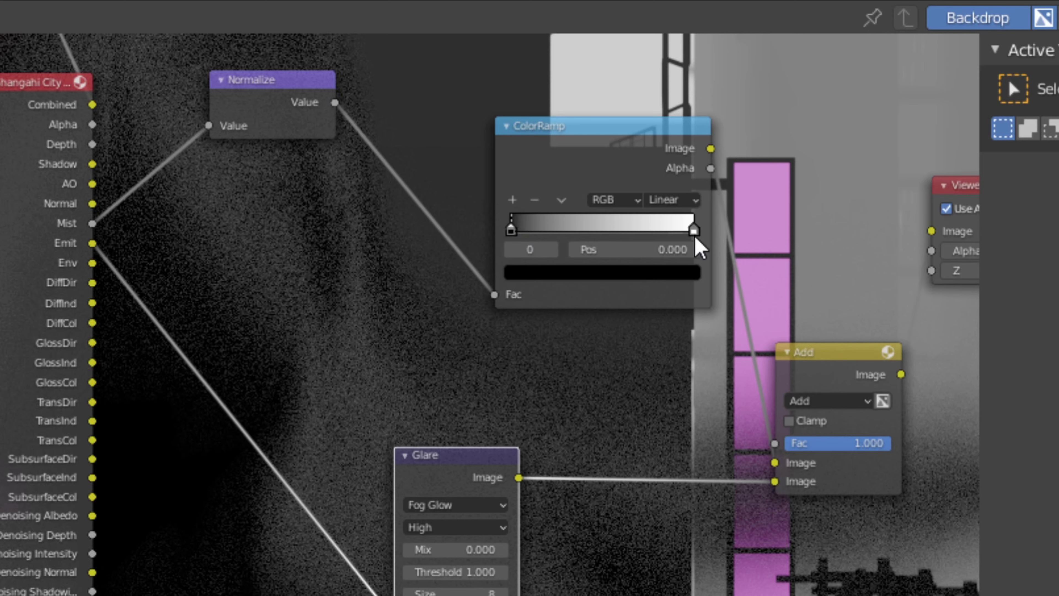
- Change the ColorRamp's white end stop to light blue to tint the mist
{"action": "left_click", "coordinate": [693, 230]}
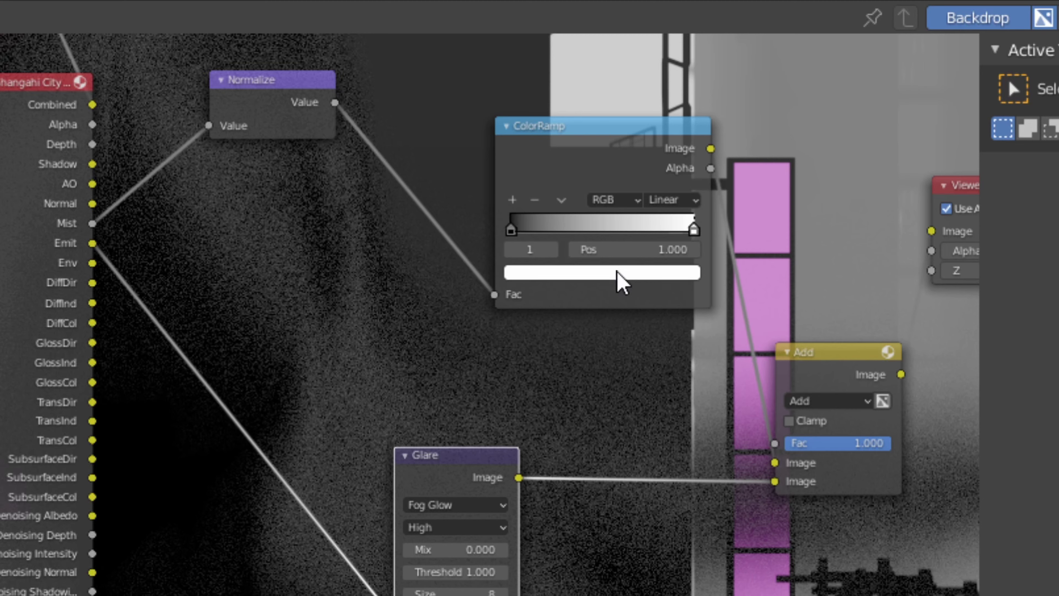
{"action": "left_click", "coordinate": [609, 276]}
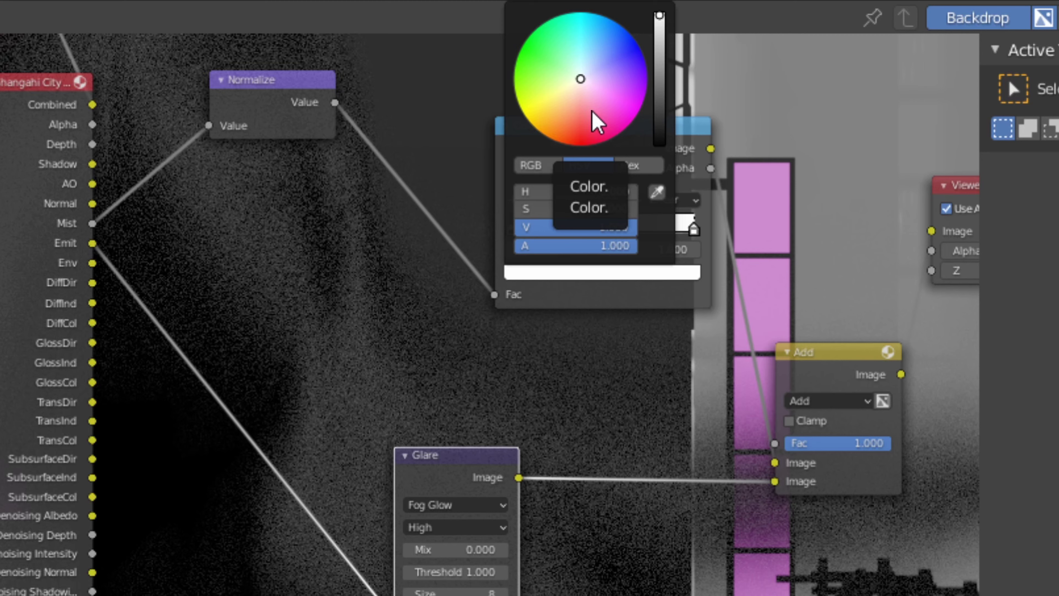
{"action": "left_click", "coordinate": [600, 50]}
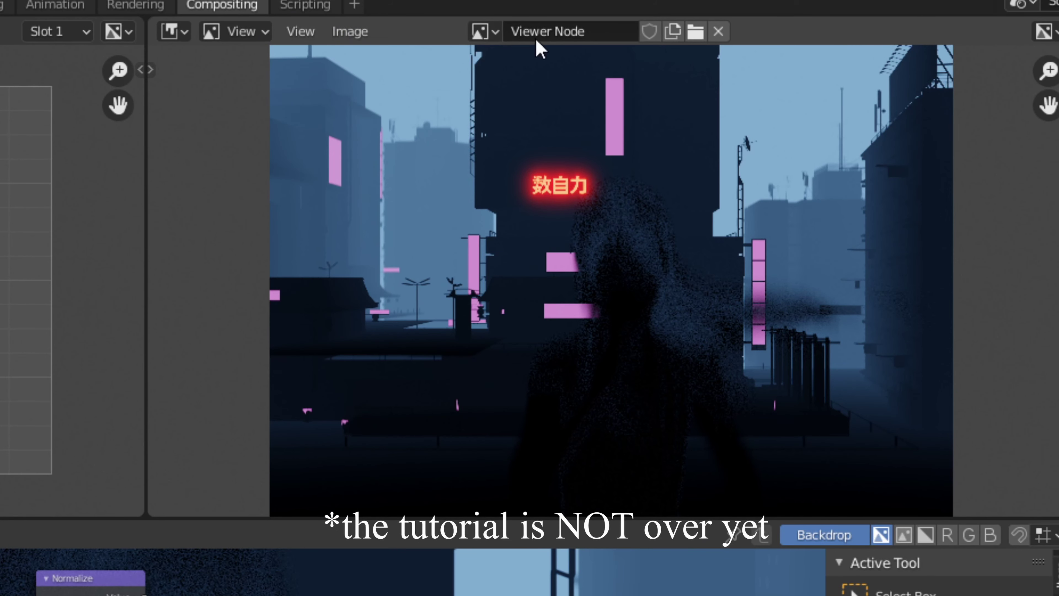
{"action": "left_click", "coordinate": [350, 32]}
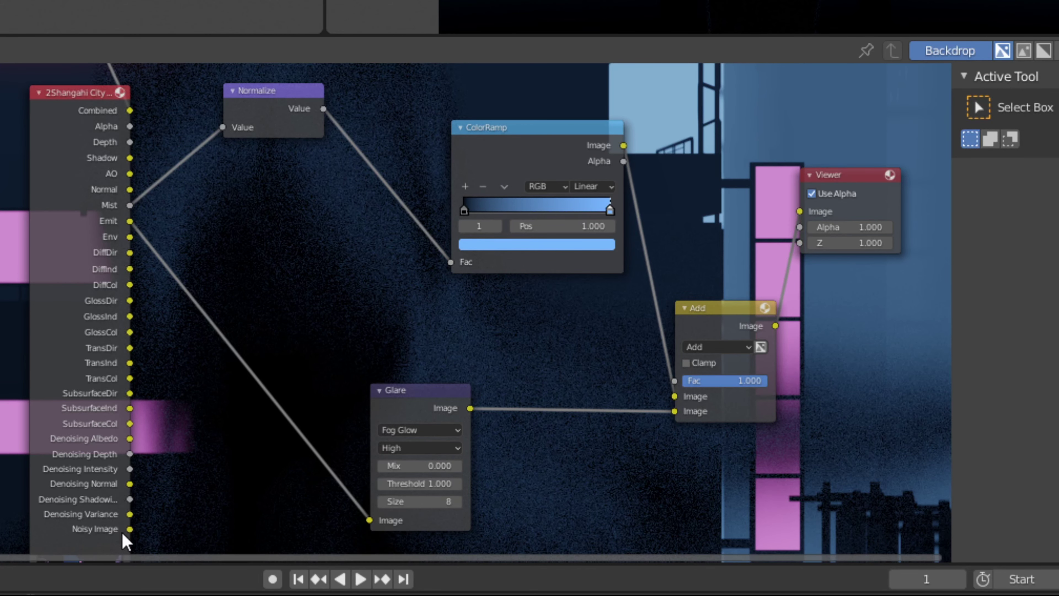
- Cycle the Viewer through the image node's passes up to the Shadow pass
{"action": "left_click", "coordinate": [86, 144]}
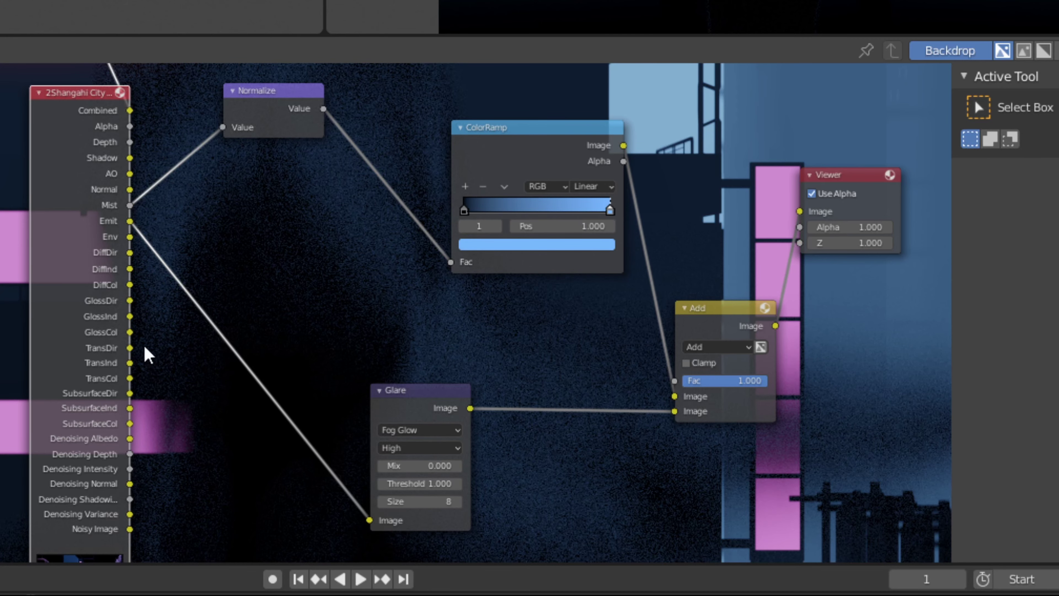
{"action": "left_click", "coordinate": [100, 96], "text": "ctrl+shift"}
{"action": "left_click", "coordinate": [102, 96], "text": "ctrl+shift"}
{"action": "left_click", "coordinate": [105, 97], "text": "ctrl+shift"}
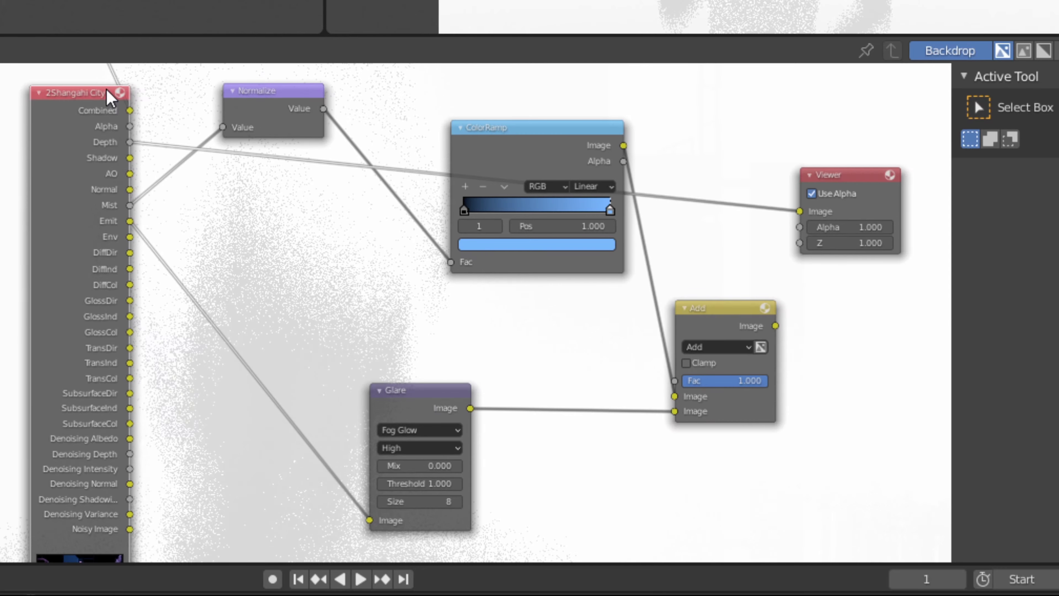
{"action": "left_click", "coordinate": [108, 97], "text": "ctrl+shift"}
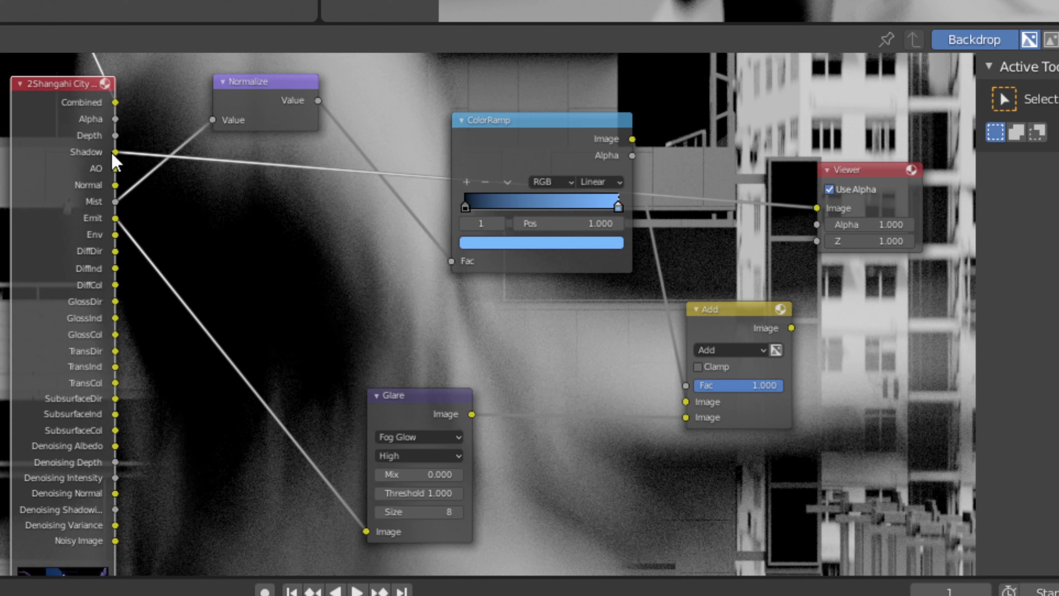
- Connect the Shadow pass to the ColorRamp's Fac input in place of Normalize and preview the Add node's output in the Viewer
{"action": "left_click_drag", "start_coordinate": [113, 153], "coordinate": [451, 260]}
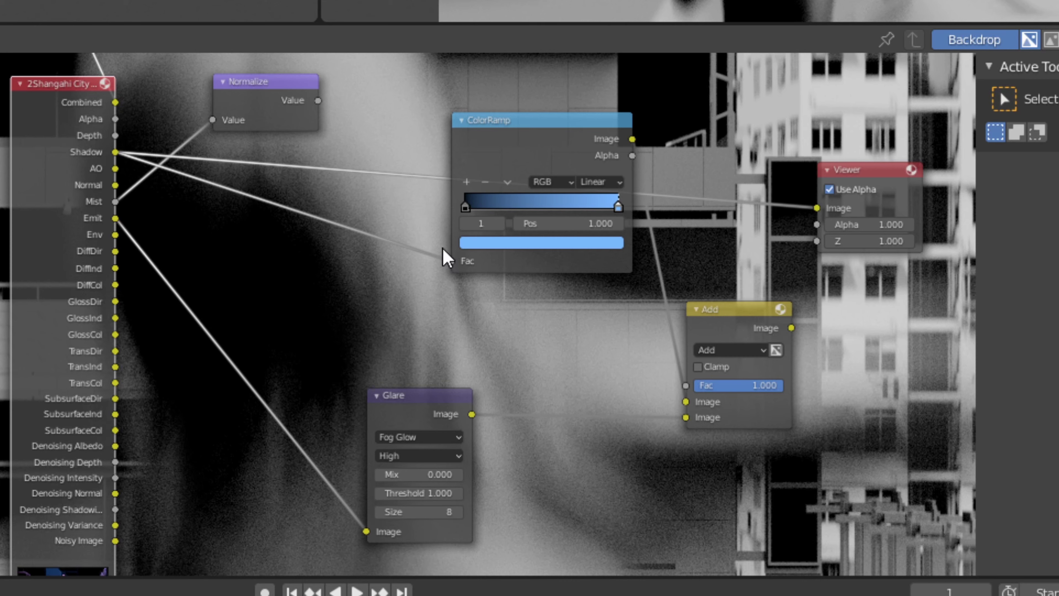
{"action": "left_click", "coordinate": [725, 312], "text": "ctrl+shift"}
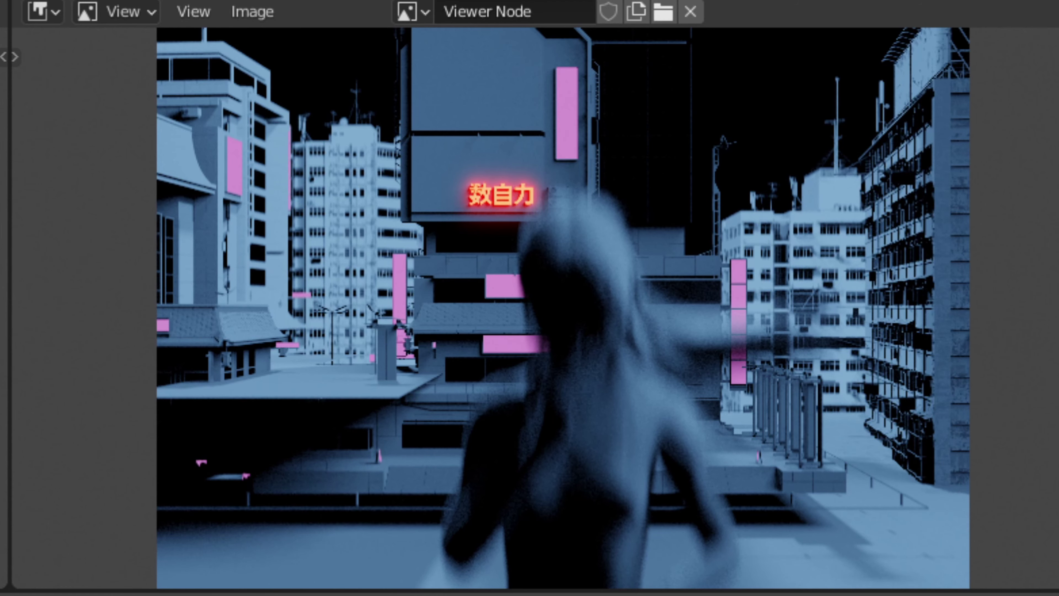
- Change the ColorRamp's end stop colour to red to retint the Shadow composite
{"action": "scroll", "coordinate": [475, 301], "scroll_direction": "down", "scroll_amount": 1}
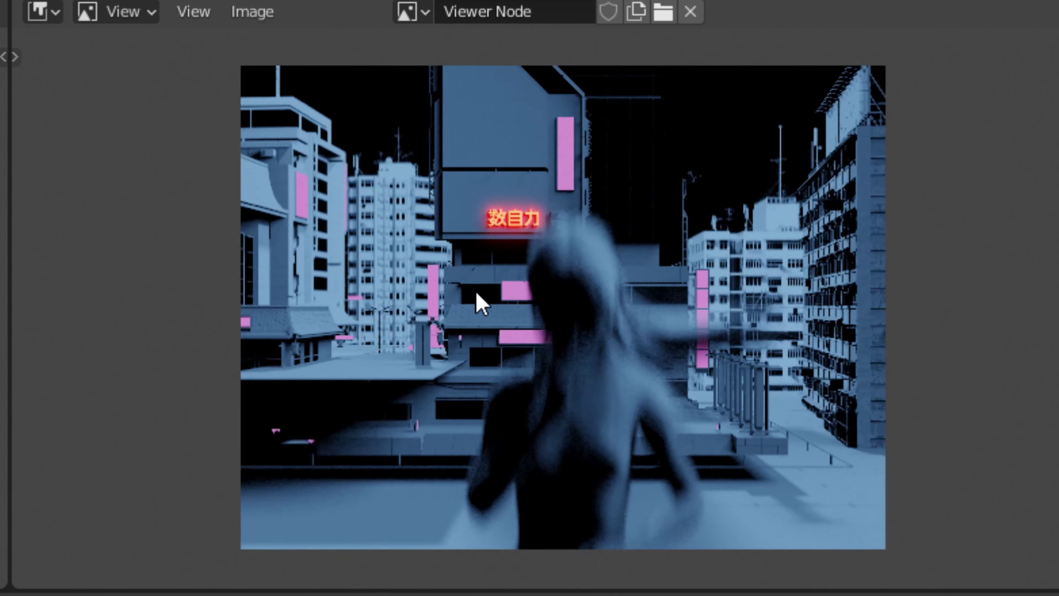
{"action": "scroll", "coordinate": [583, 395], "scroll_direction": "up", "scroll_amount": 2}
{"action": "scroll", "coordinate": [594, 401], "scroll_direction": "down", "scroll_amount": 2}
{"action": "scroll", "coordinate": [582, 384], "scroll_direction": "up", "scroll_amount": 1}
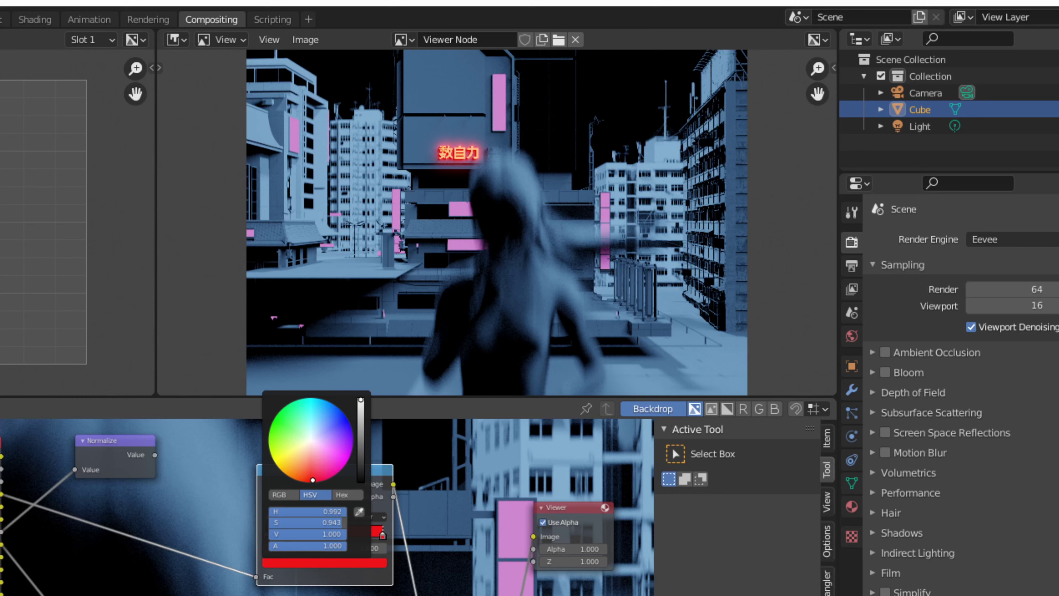
{"action": "left_click_drag", "start_coordinate": [315, 471], "coordinate": [313, 475]}
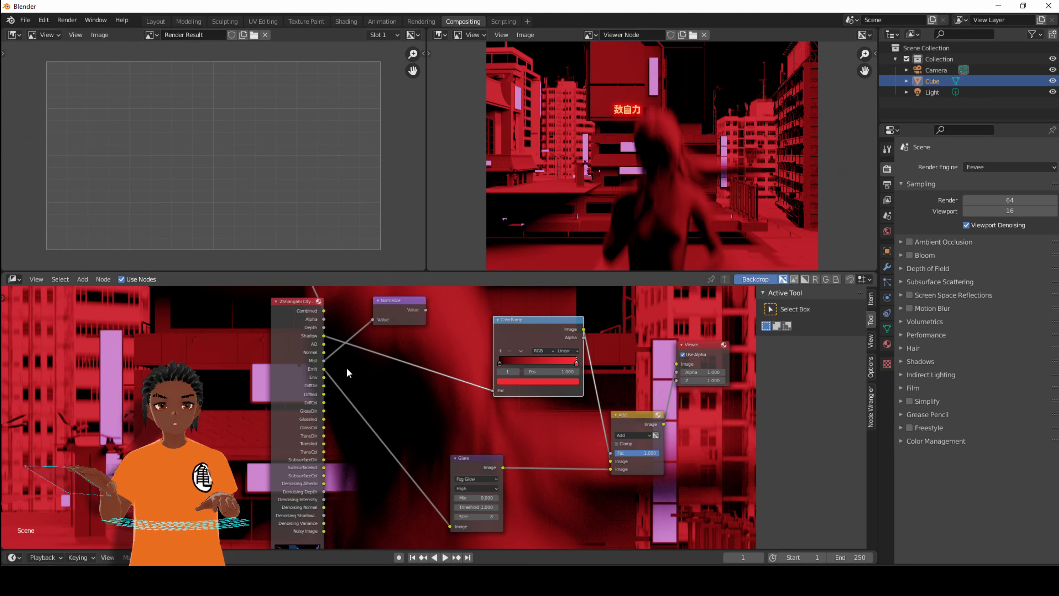
{"action": "scroll", "coordinate": [332, 361], "scroll_direction": "down", "scroll_amount": 2}
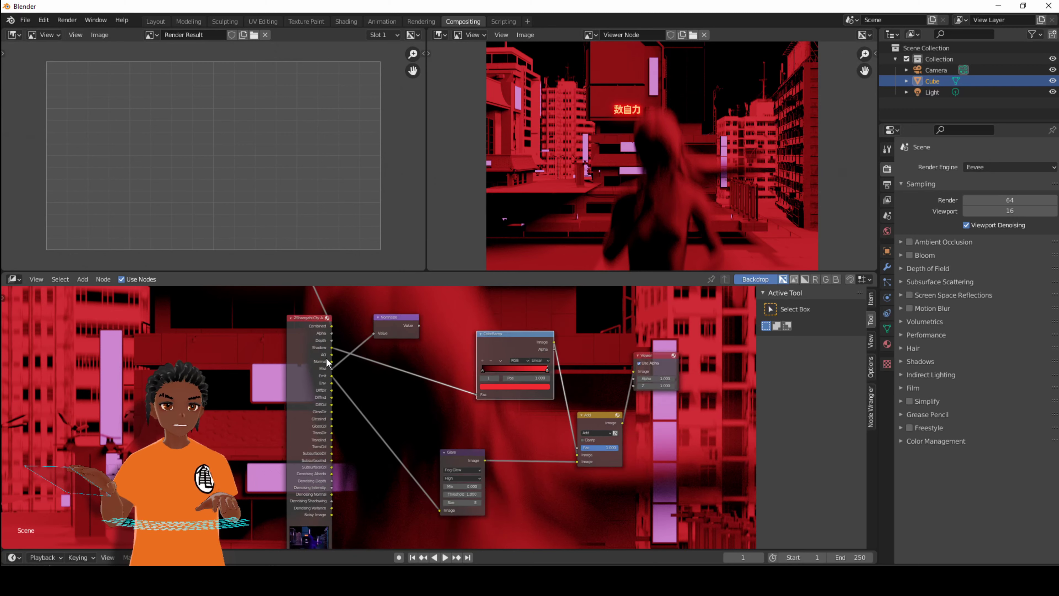
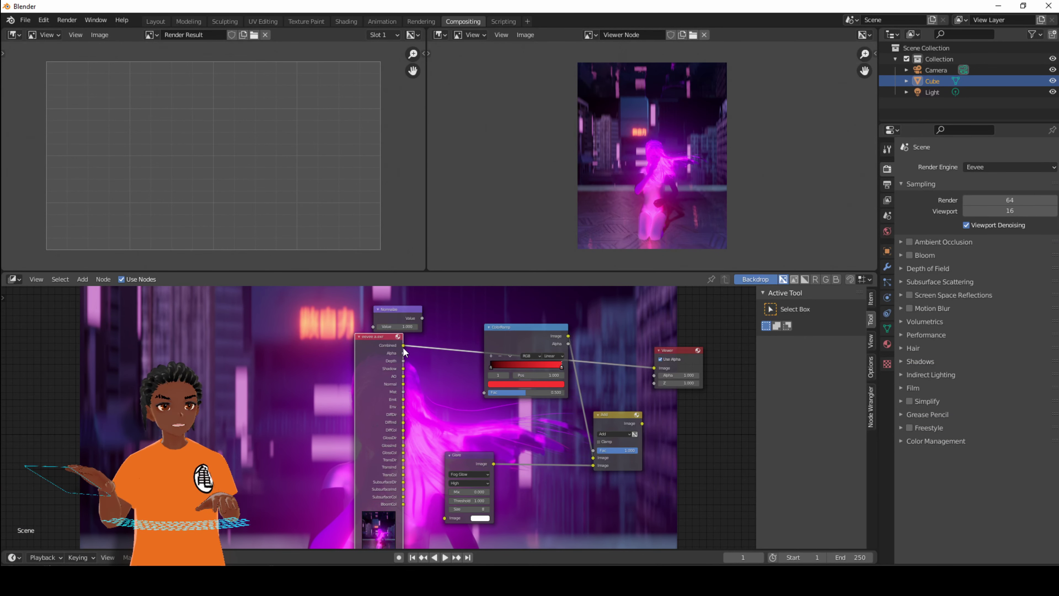
- Preview the eevee a.exr Mist pass, connect it to the ColorRamp's Fac, and link the ColorRamp's Image output to the Add node's first Image input
{"action": "left_click", "coordinate": [403, 392], "text": "ctrl+shift"}
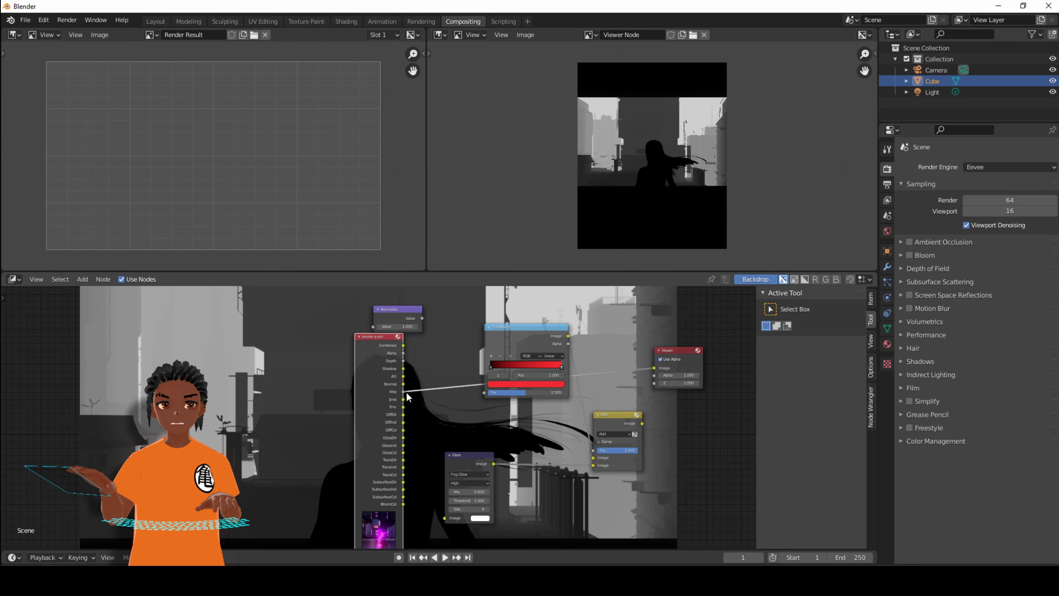
{"action": "left_click_drag", "start_coordinate": [403, 391], "coordinate": [484, 393]}
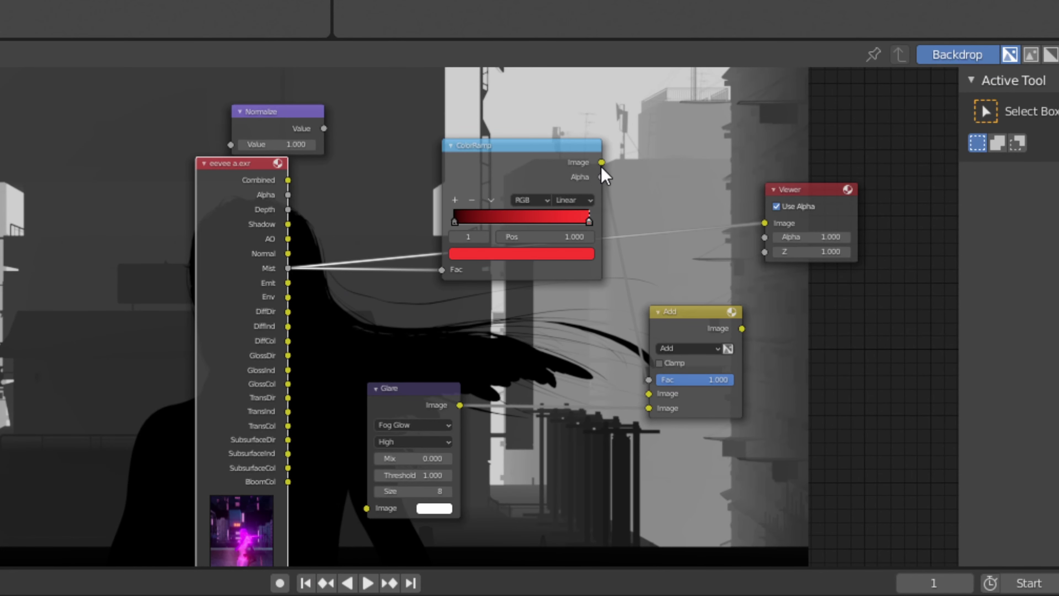
{"action": "left_click_drag", "start_coordinate": [601, 163], "coordinate": [652, 397]}
- Connect the Emit pass to the Glare node's Image input, space out the Add and Viewer nodes, and preview the Add output
{"action": "left_click_drag", "start_coordinate": [669, 331], "coordinate": [711, 250]}
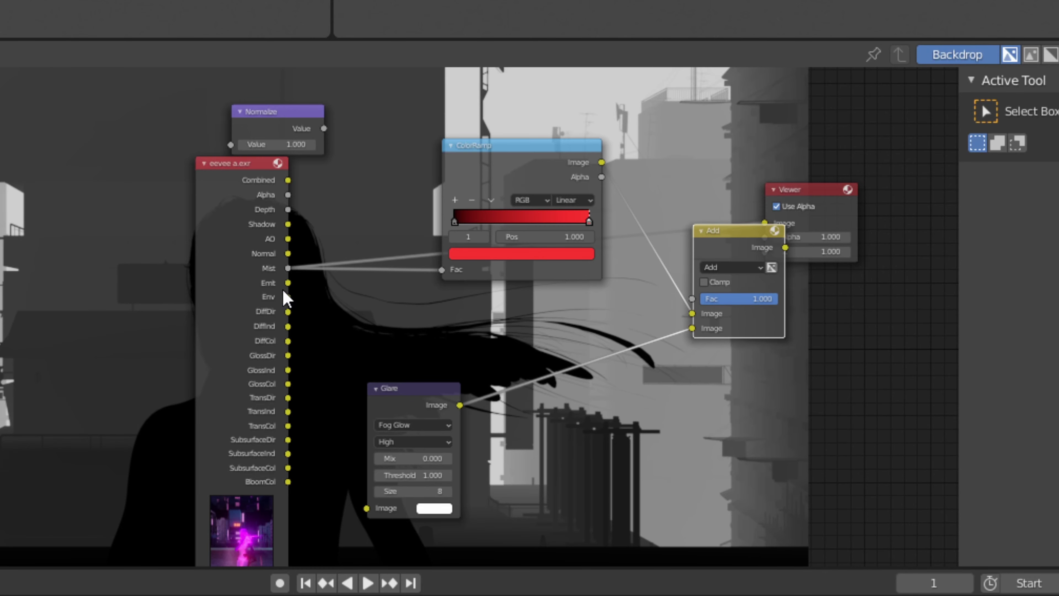
{"action": "left_click_drag", "start_coordinate": [288, 283], "coordinate": [366, 507]}
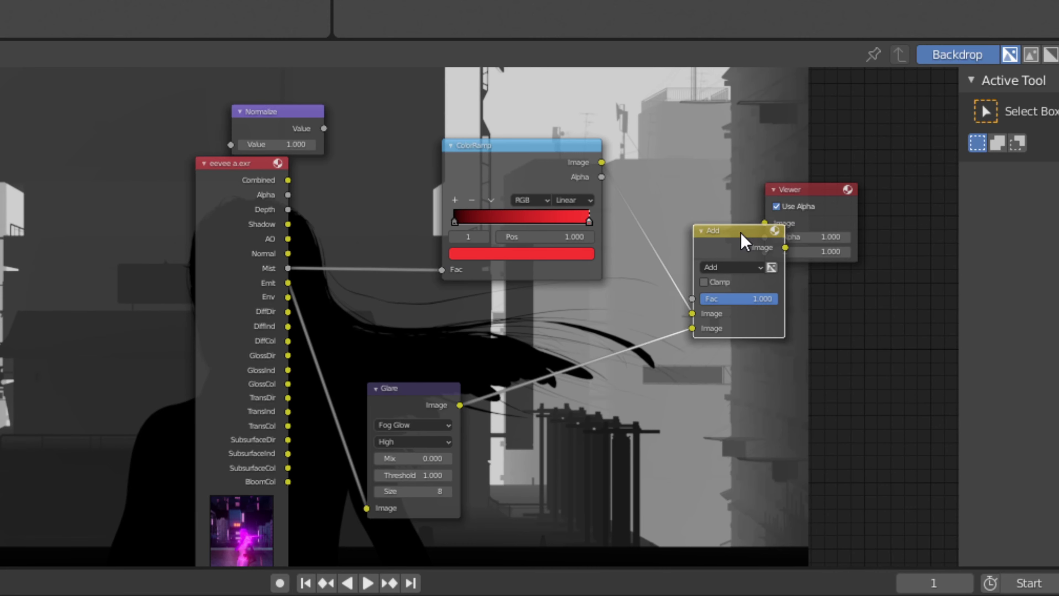
{"action": "left_click_drag", "start_coordinate": [808, 196], "coordinate": [896, 190]}
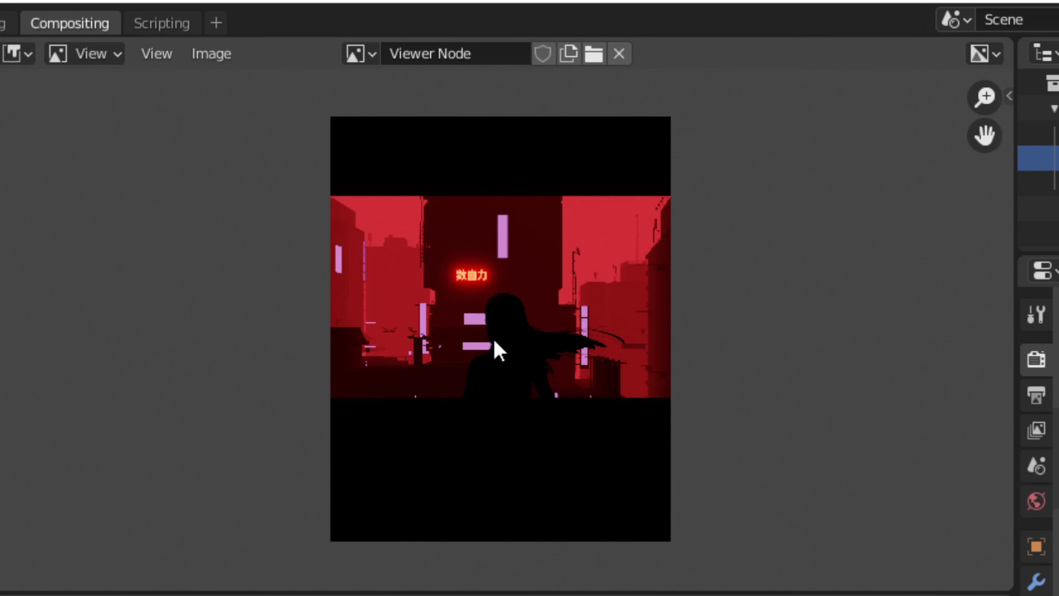
{"action": "scroll", "coordinate": [555, 371], "scroll_direction": "up", "scroll_amount": 3}
{"action": "scroll", "coordinate": [556, 371], "scroll_direction": "down", "scroll_amount": 1}
{"action": "middle_click_drag", "start_coordinate": [555, 371], "coordinate": [539, 296]}
{"action": "scroll", "coordinate": [549, 408], "scroll_direction": "up", "scroll_amount": 2}
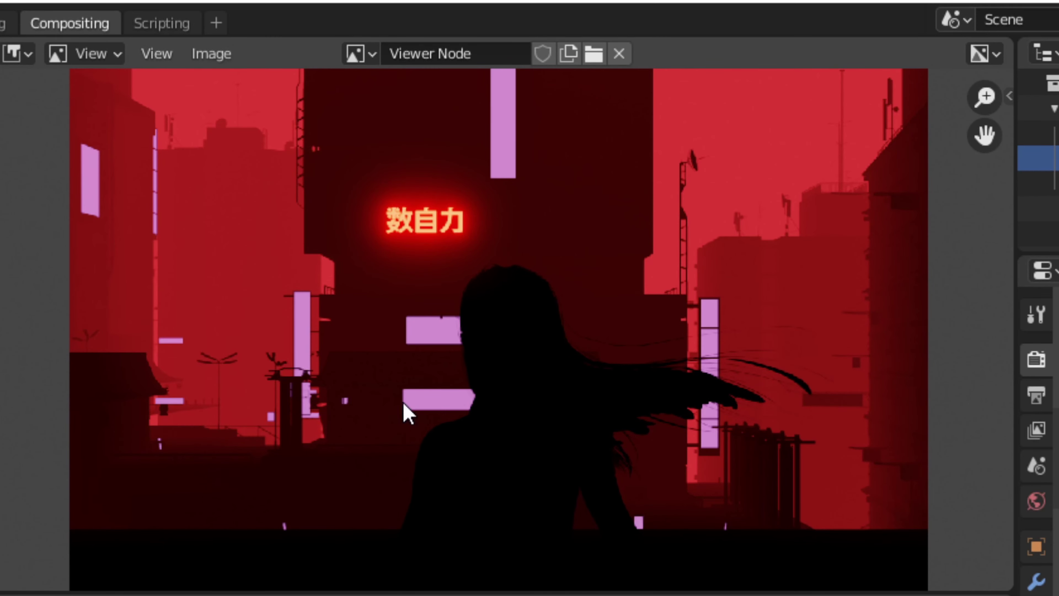
{"action": "middle_click_drag", "start_coordinate": [404, 411], "coordinate": [398, 462]}
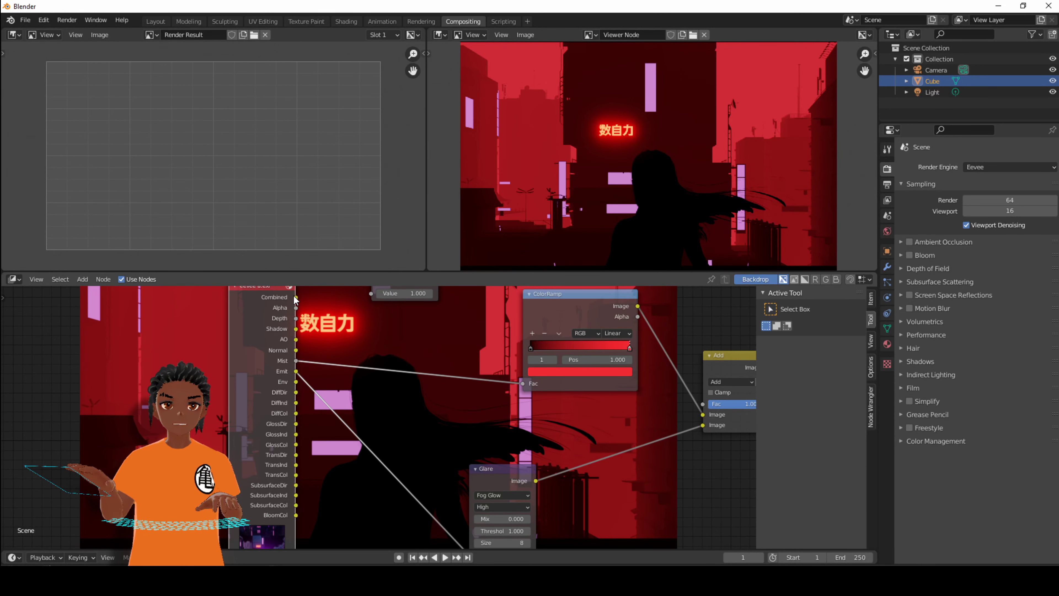
{"action": "scroll", "coordinate": [748, 154], "scroll_direction": "down", "scroll_amount": 2}
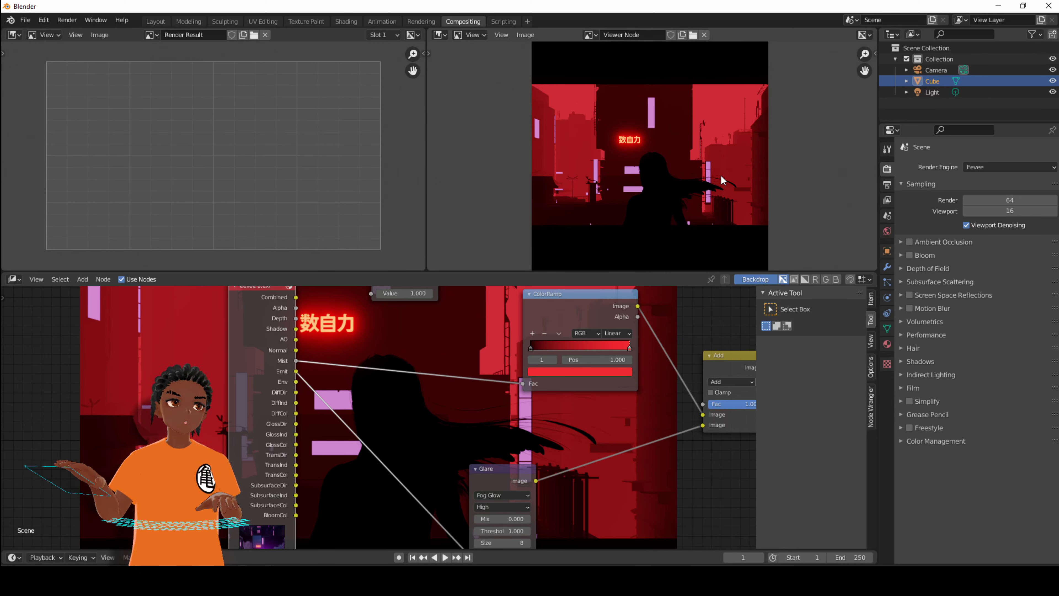
- Show the image node's Combined pass in the Viewer and examine the full original render for comparison
{"action": "left_click", "coordinate": [291, 297], "text": "ctrl+shift"}
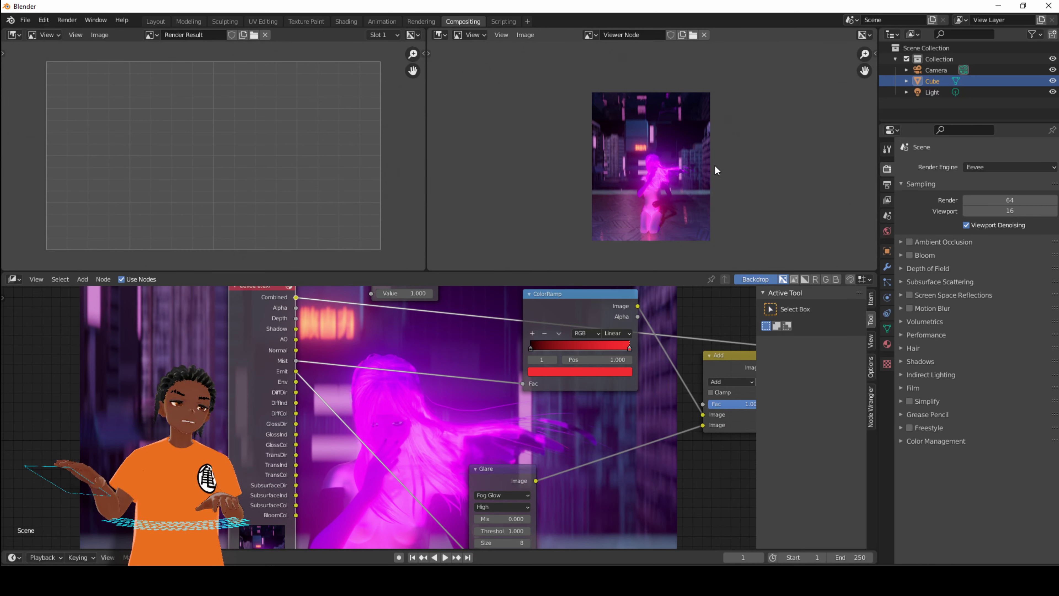
{"action": "scroll", "coordinate": [715, 165], "scroll_direction": "up", "scroll_amount": 8}
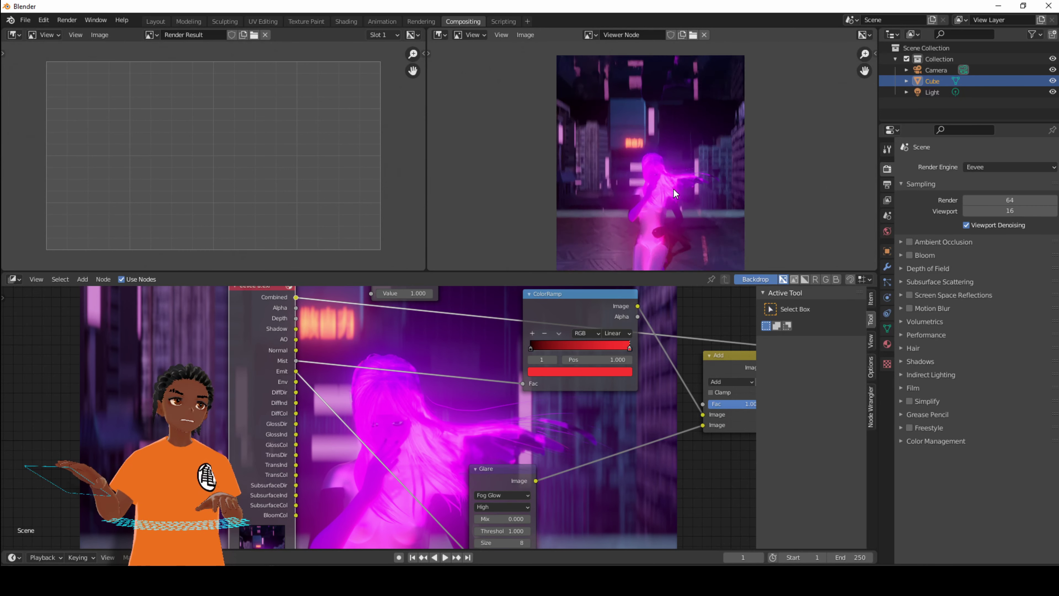
{"action": "scroll", "coordinate": [596, 186], "scroll_direction": "down", "scroll_amount": 6}
{"action": "scroll", "coordinate": [616, 176], "scroll_direction": "up", "scroll_amount": 2}
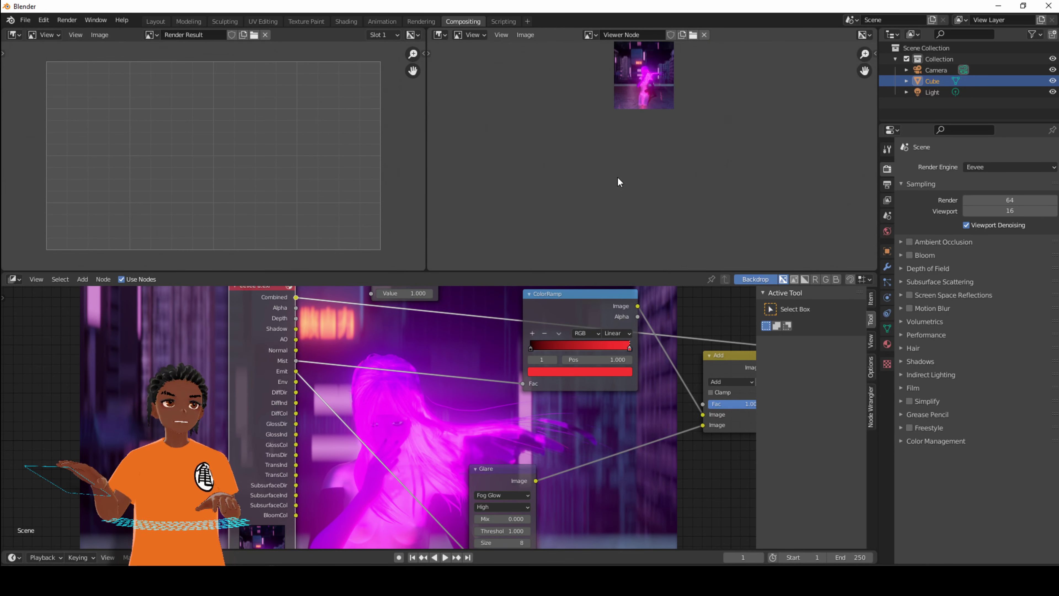
{"action": "middle_click_drag", "start_coordinate": [617, 177], "coordinate": [643, 206]}
{"action": "scroll", "coordinate": [643, 206], "scroll_direction": "down", "scroll_amount": 5}
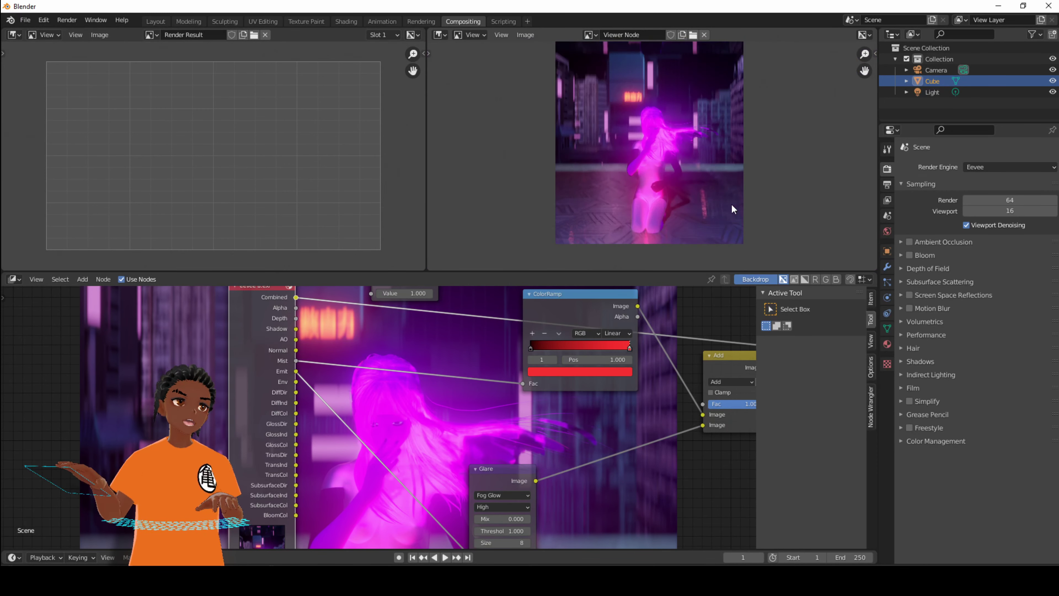
{"action": "scroll", "coordinate": [680, 180], "scroll_direction": "up", "scroll_amount": 1}
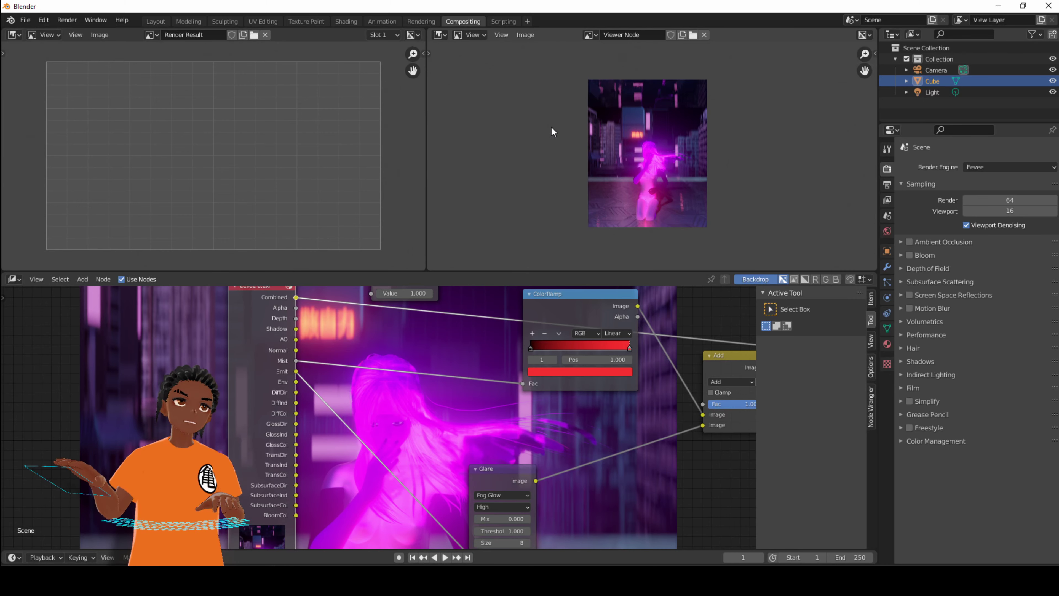
- Preview the Add node's output in the Viewer again and change the ColorRamp's end stop colour to light blue
{"action": "middle_click_drag", "start_coordinate": [663, 375], "coordinate": [548, 368]}
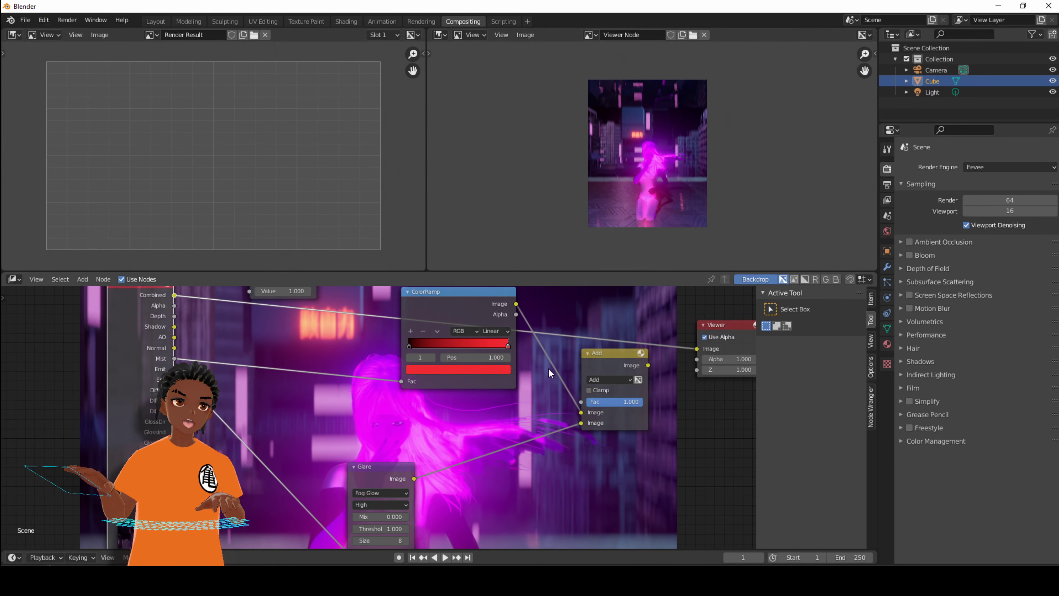
{"action": "left_click", "coordinate": [621, 353]}
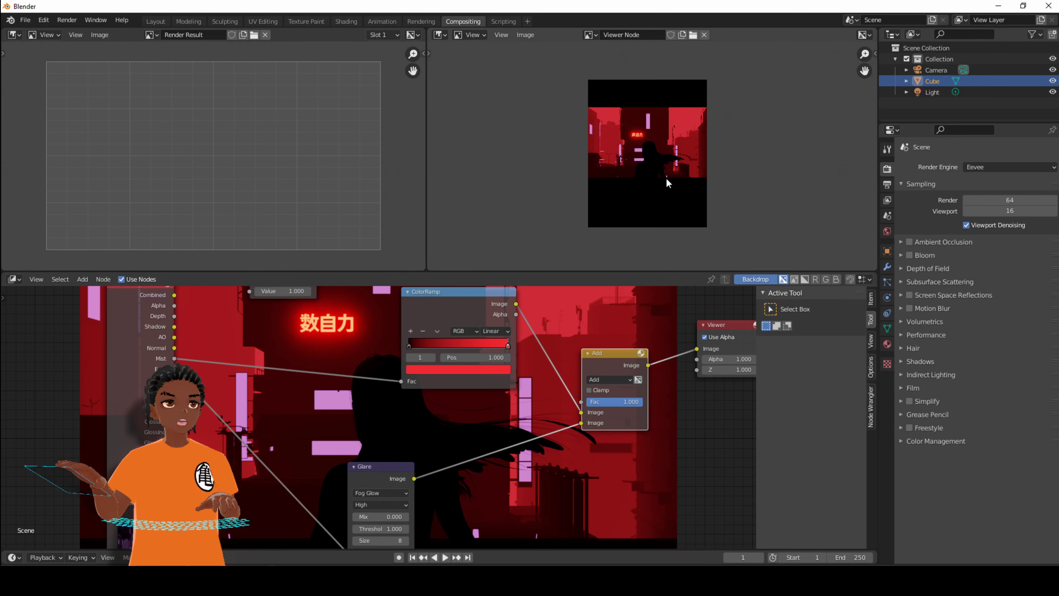
{"action": "scroll", "coordinate": [669, 179], "scroll_direction": "up", "scroll_amount": 4}
{"action": "middle_click_drag", "start_coordinate": [670, 179], "coordinate": [665, 220]}
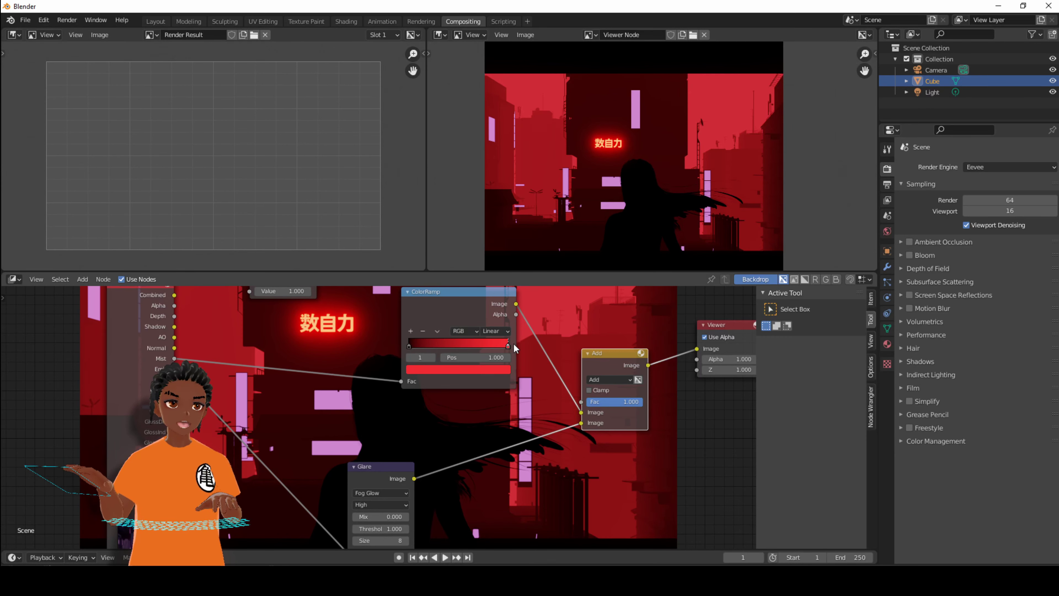
{"action": "left_click", "coordinate": [500, 367]}
{"action": "left_click", "coordinate": [459, 250]}
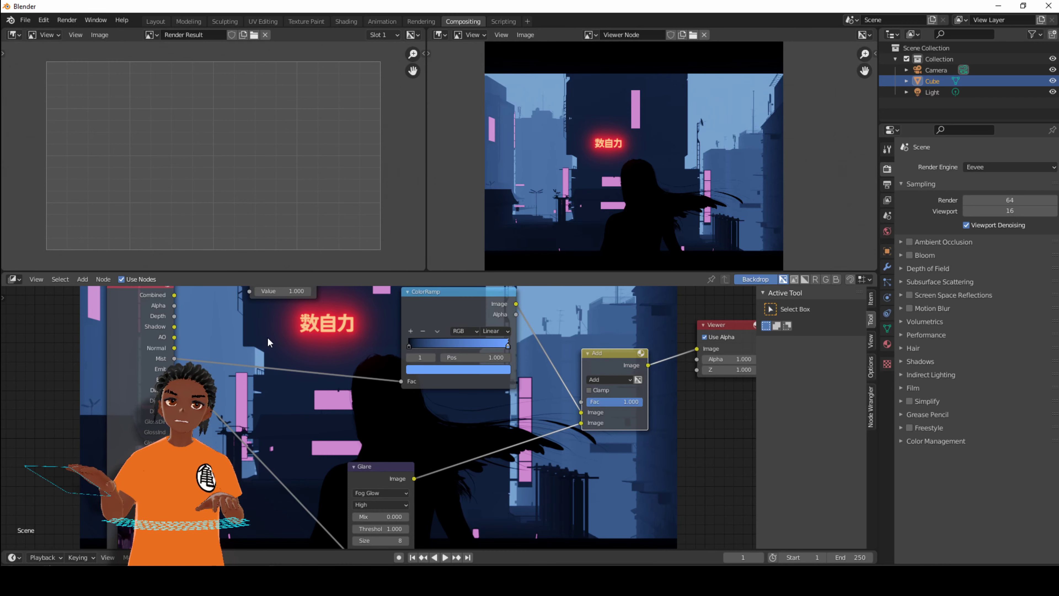
- Insert the Normalize node into the link between the Mist pass and the ColorRamp's Fac input
{"action": "scroll", "coordinate": [301, 391], "scroll_direction": "down", "scroll_amount": 2}
{"action": "middle_click_drag", "start_coordinate": [300, 390], "coordinate": [336, 372]}
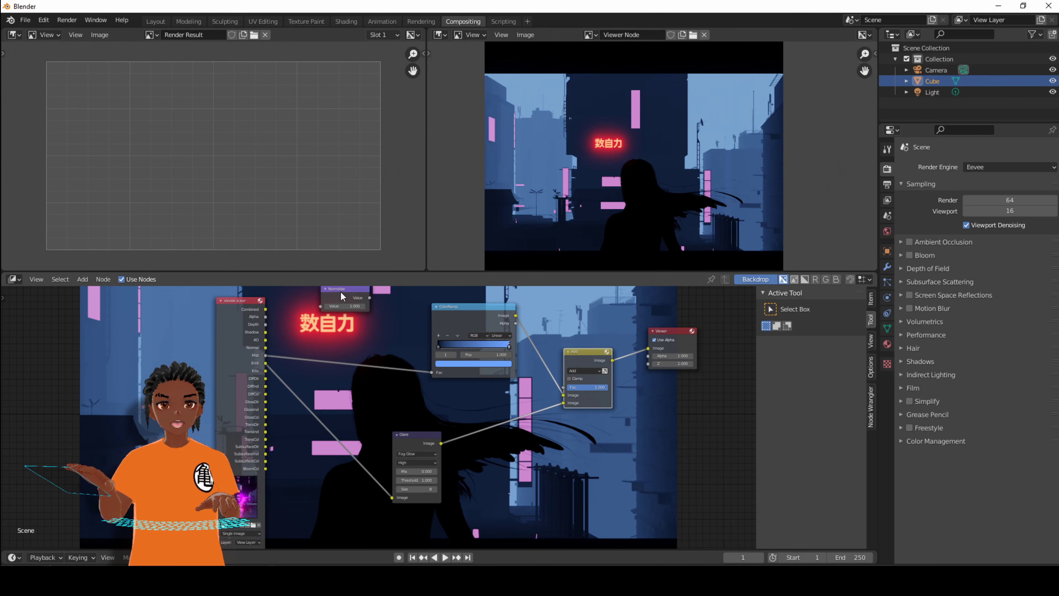
{"action": "left_click_drag", "start_coordinate": [340, 291], "coordinate": [344, 352]}
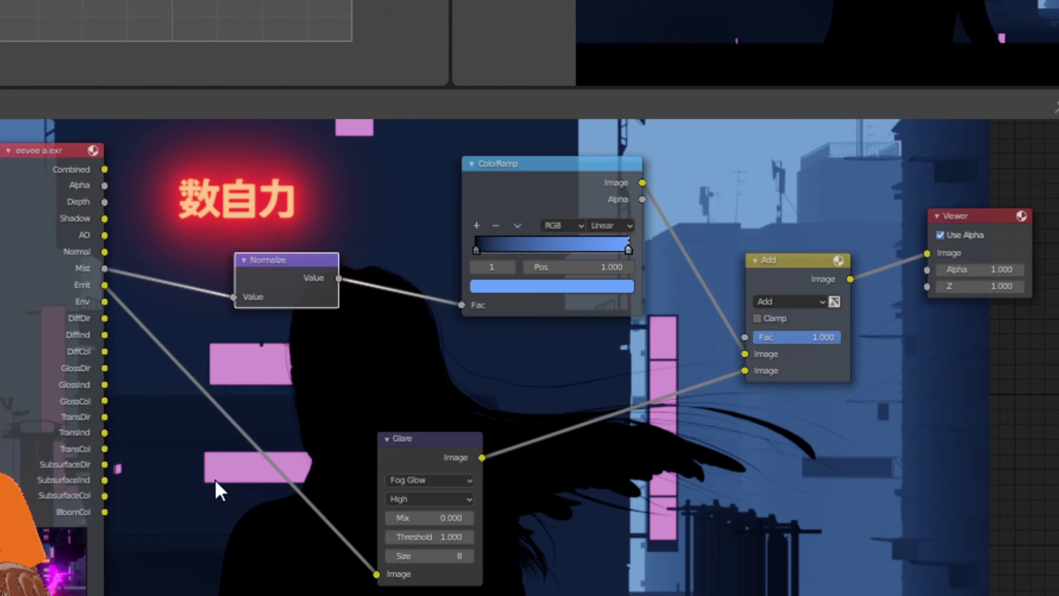
- Cycle the Viewer through the image node's passes to Shadow and connect the Shadow pass to the Normalize node's Value input
{"action": "left_click", "coordinate": [42, 156], "text": "ctrl+shift"}
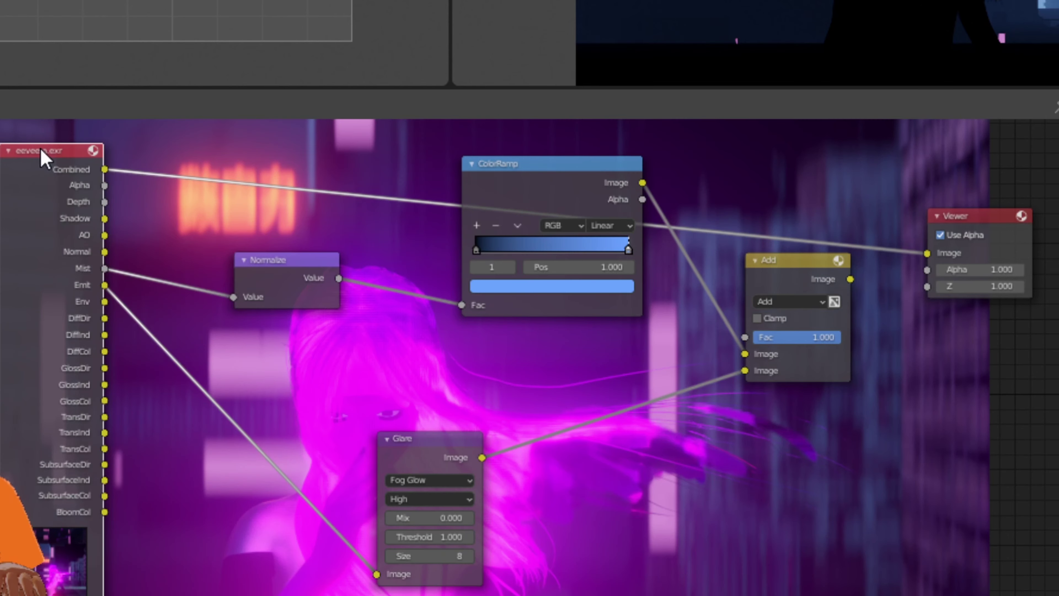
{"action": "left_click", "coordinate": [44, 158], "text": "ctrl+shift"}
{"action": "left_click", "coordinate": [41, 153], "text": "ctrl+shift"}
{"action": "left_click", "coordinate": [40, 152], "text": "ctrl+shift"}
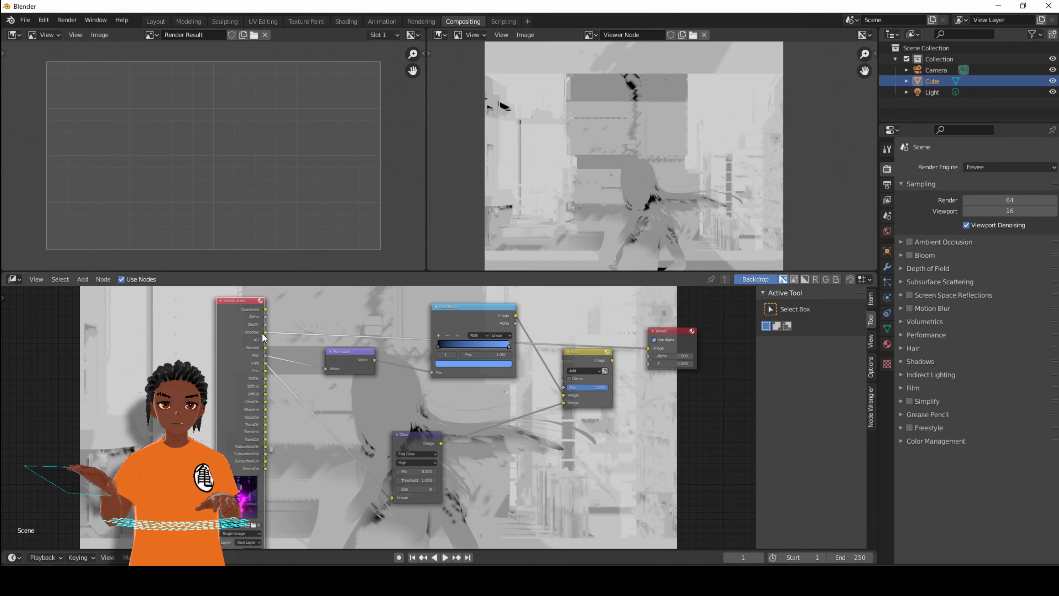
{"action": "left_click_drag", "start_coordinate": [266, 333], "coordinate": [326, 368]}
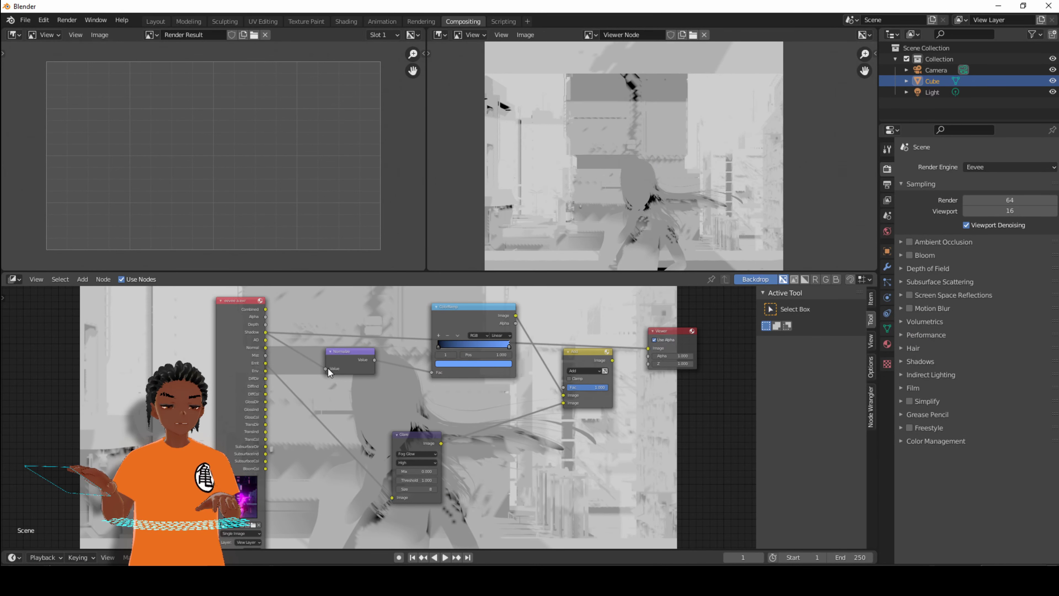
- Preview the Add node's output in the Viewer and examine the blue-tinted Shadow composite
{"action": "left_click", "coordinate": [585, 351], "text": "ctrl+shift"}
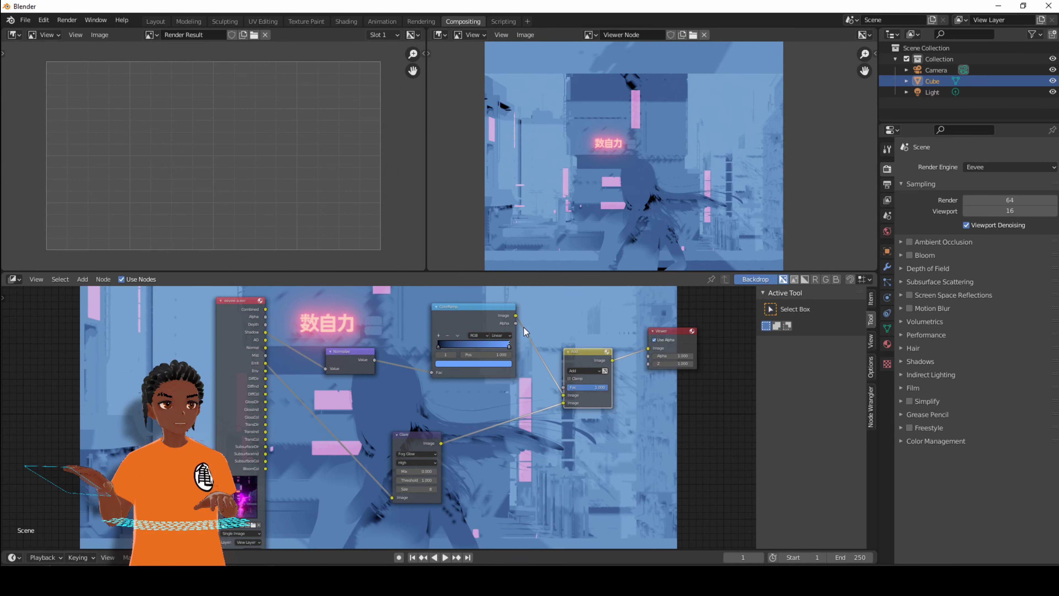
{"action": "scroll", "coordinate": [785, 152], "scroll_direction": "down", "scroll_amount": 5}
{"action": "scroll", "coordinate": [734, 161], "scroll_direction": "up", "scroll_amount": 4}
{"action": "scroll", "coordinate": [682, 169], "scroll_direction": "down", "scroll_amount": 3}
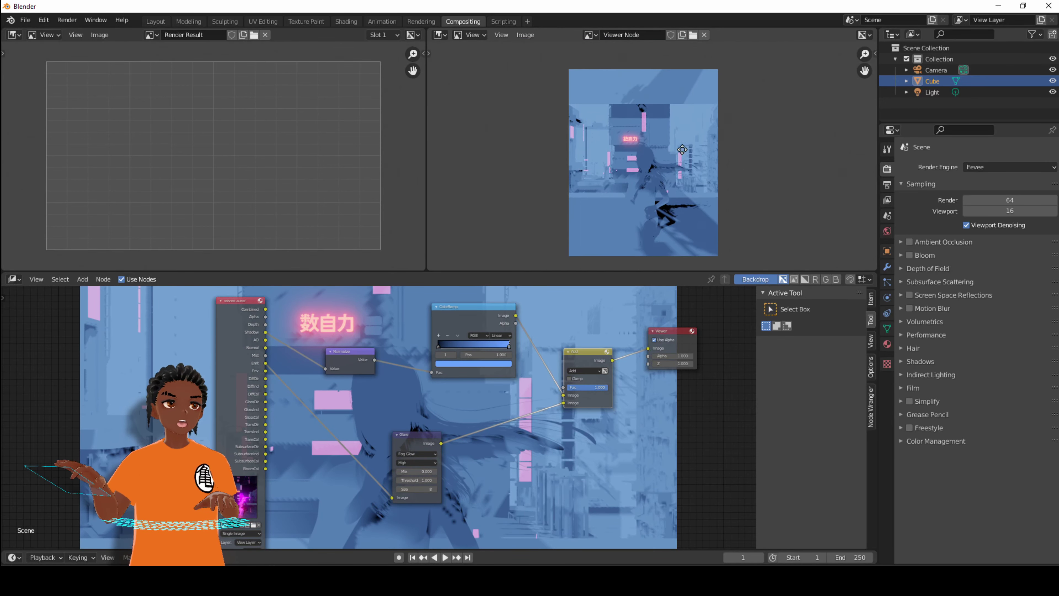
{"action": "scroll", "coordinate": [683, 148], "scroll_direction": "up", "scroll_amount": 2}
{"action": "scroll", "coordinate": [684, 147], "scroll_direction": "down", "scroll_amount": 1}
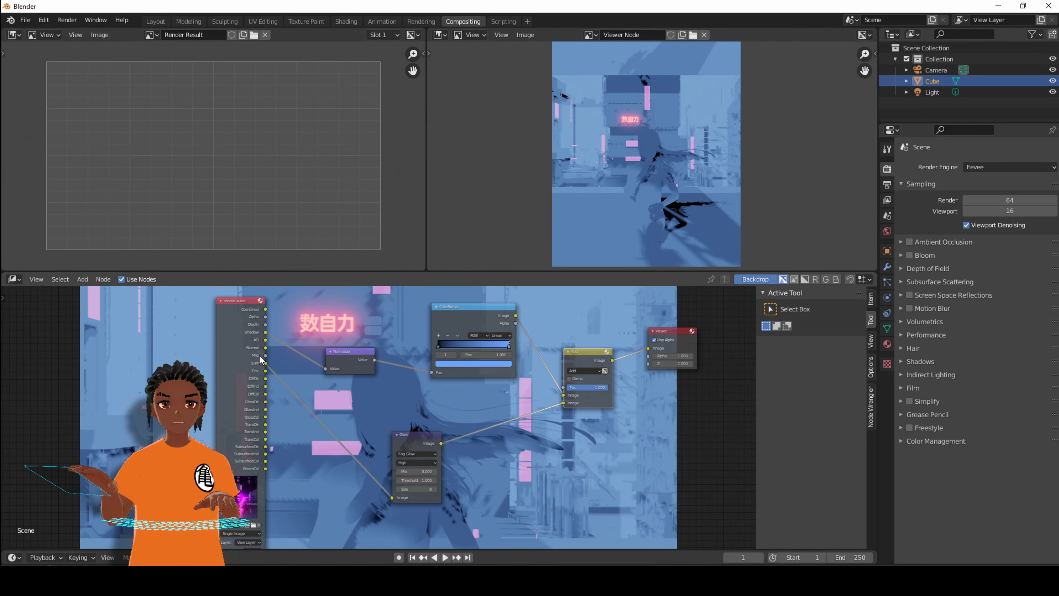
- Cycle the Viewer to the AO pass, connect AO to the Normalize node's Value input, and preview the Add node's output
{"action": "left_click", "coordinate": [239, 303], "text": "ctrl+shift"}
{"action": "left_click", "coordinate": [239, 305], "text": "ctrl+shift"}
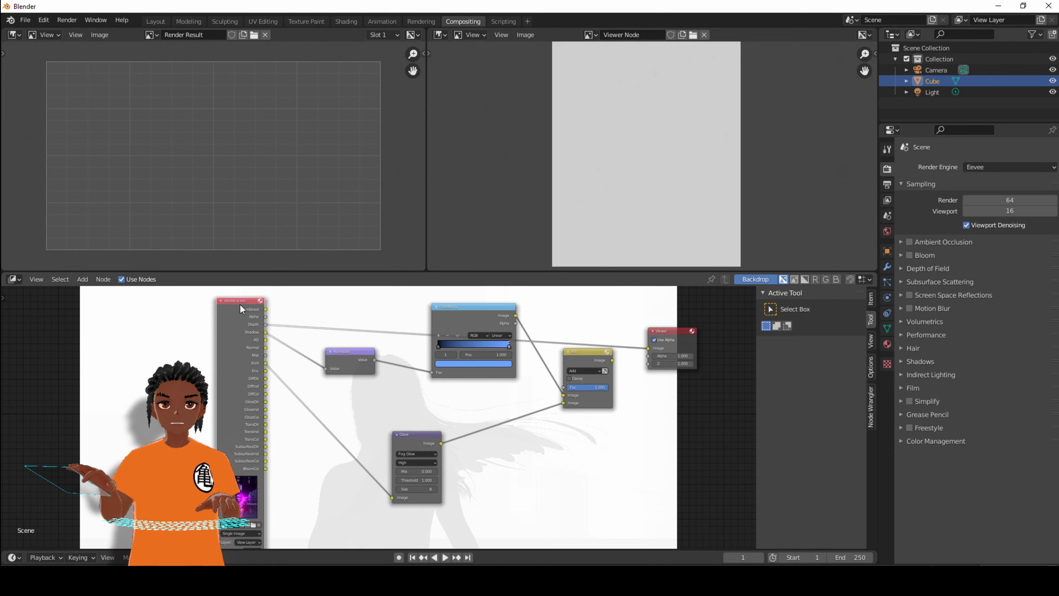
{"action": "left_click", "coordinate": [240, 304], "text": "ctrl+shift"}
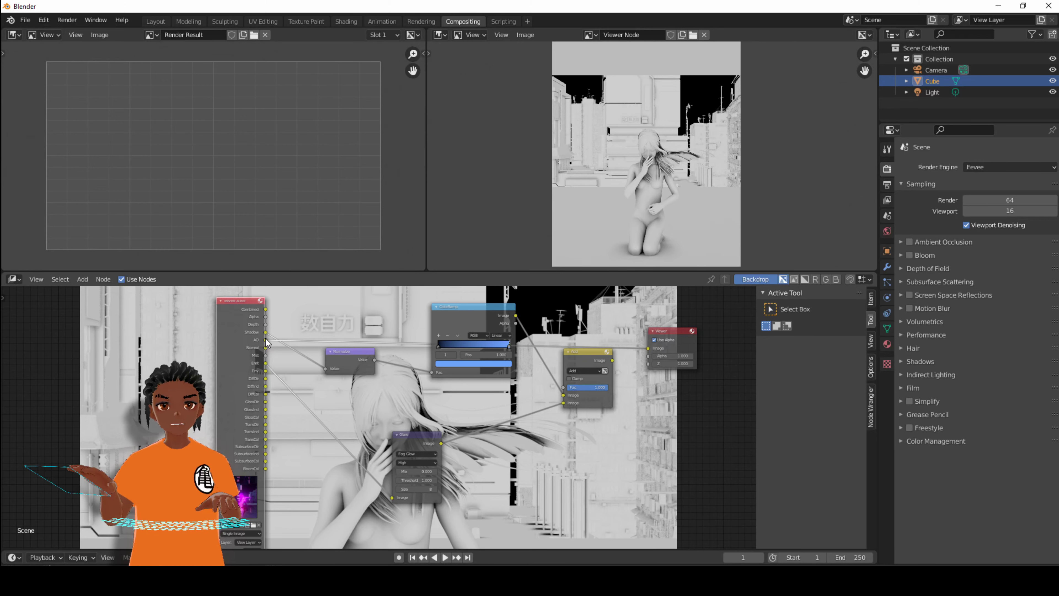
{"action": "left_click_drag", "start_coordinate": [266, 341], "coordinate": [326, 370]}
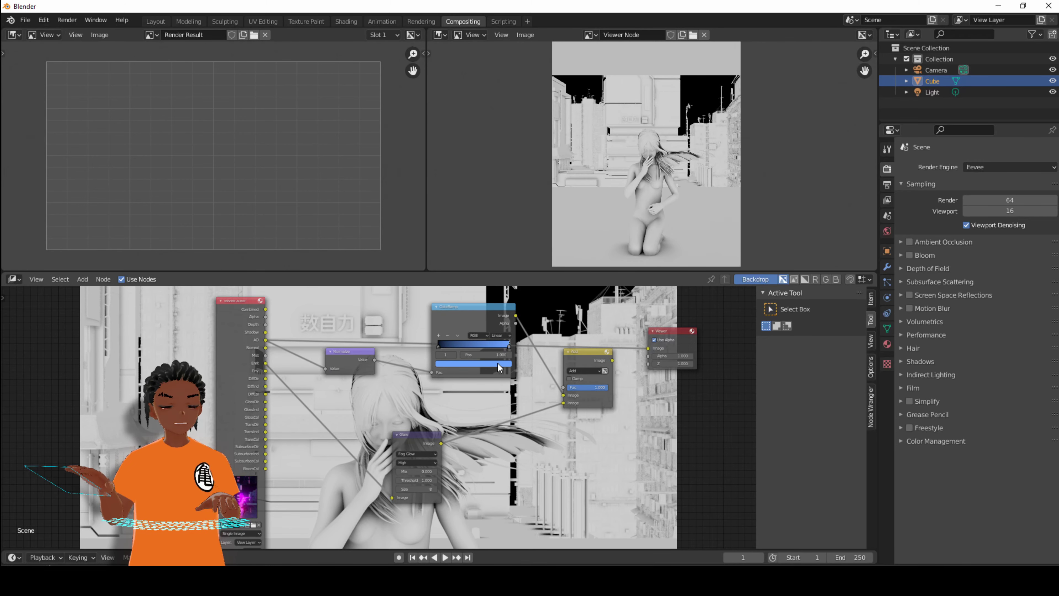
{"action": "left_click", "coordinate": [582, 350], "text": "ctrl+shift"}
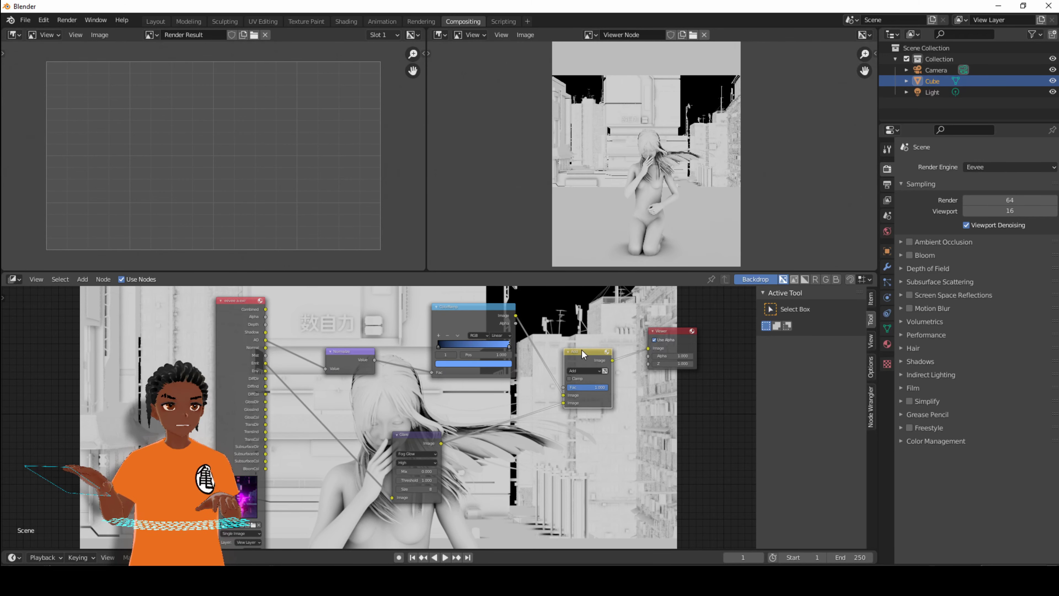
{"action": "left_click", "coordinate": [507, 353]}
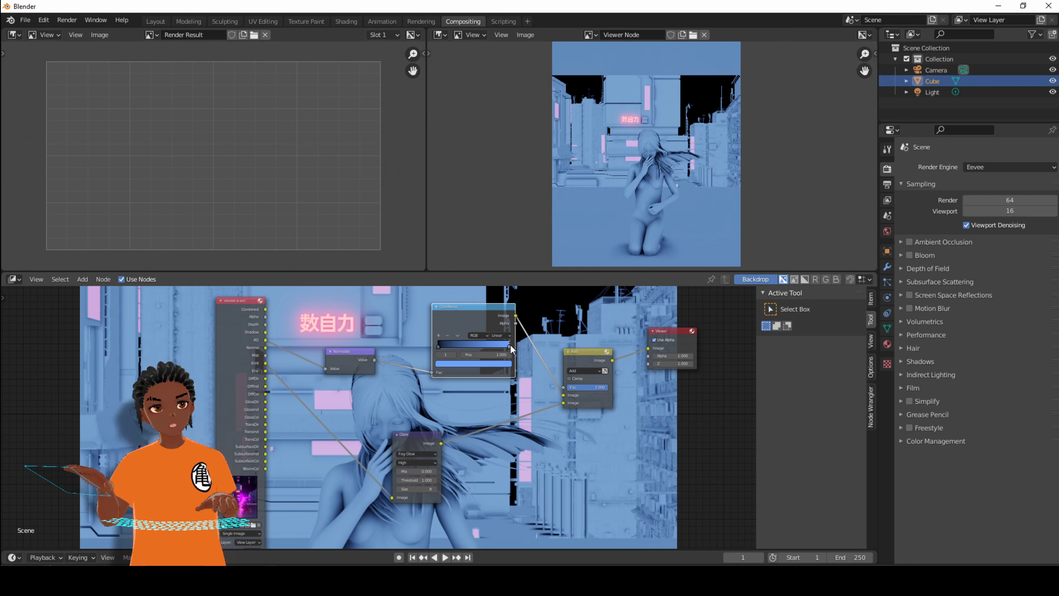
- Change the ColorRamp's light-end stop to white and inspect the neutral AO composite in the Viewer image
{"action": "left_click", "coordinate": [503, 364]}
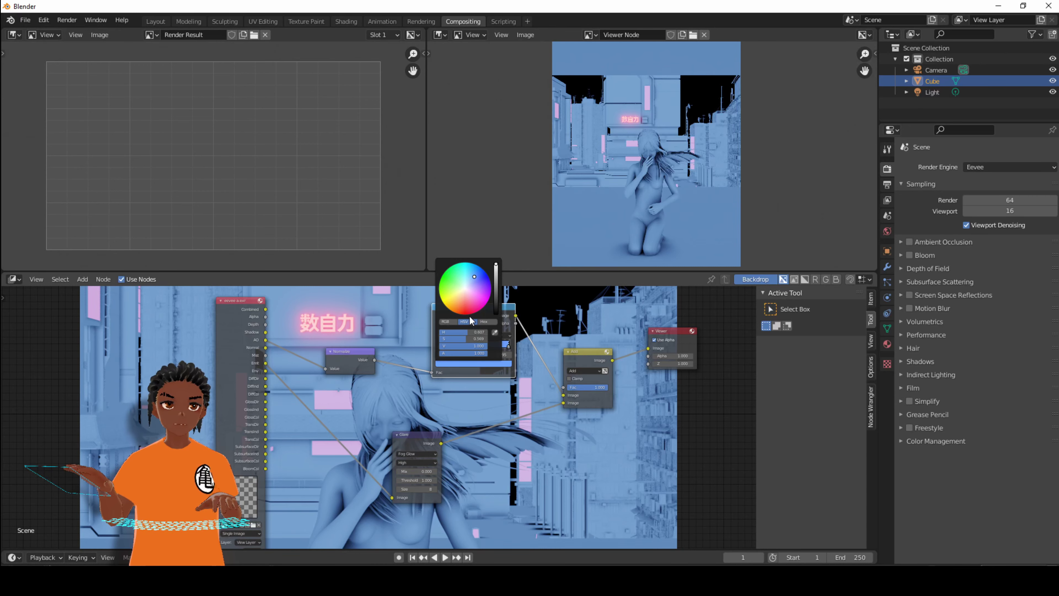
{"action": "left_click_drag", "start_coordinate": [471, 339], "coordinate": [480, 366]}
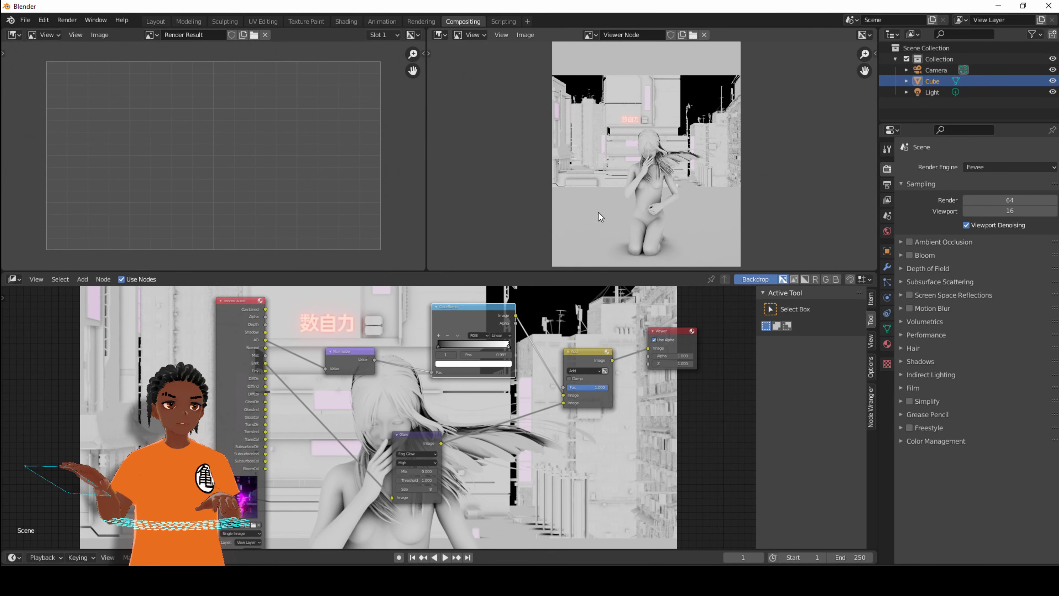
{"action": "scroll", "coordinate": [650, 169], "scroll_direction": "up", "scroll_amount": 2}
{"action": "scroll", "coordinate": [650, 169], "scroll_direction": "down", "scroll_amount": 5}
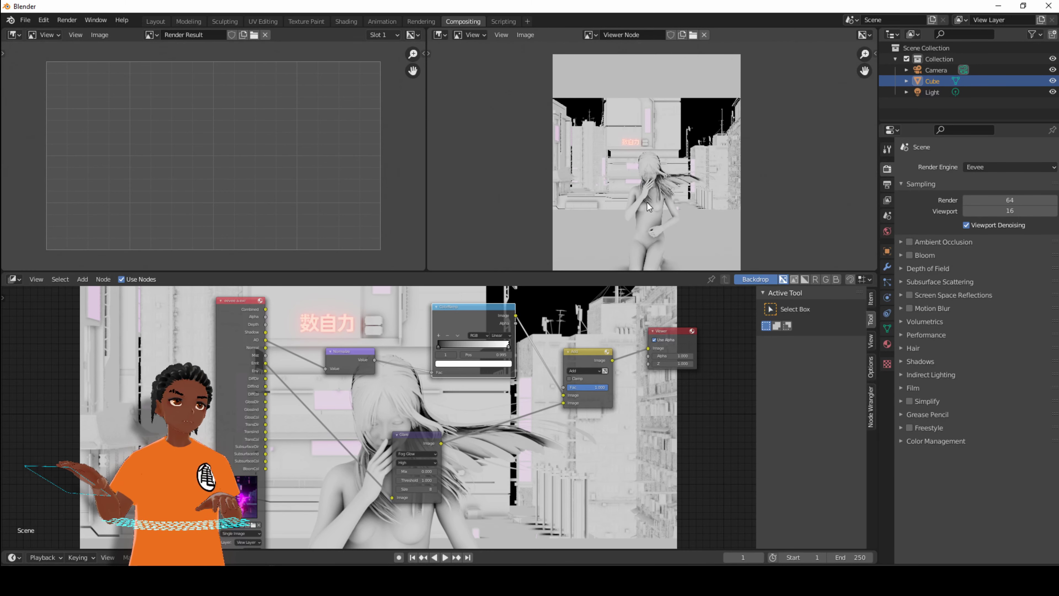
{"action": "scroll", "coordinate": [656, 183], "scroll_direction": "up", "scroll_amount": 2}
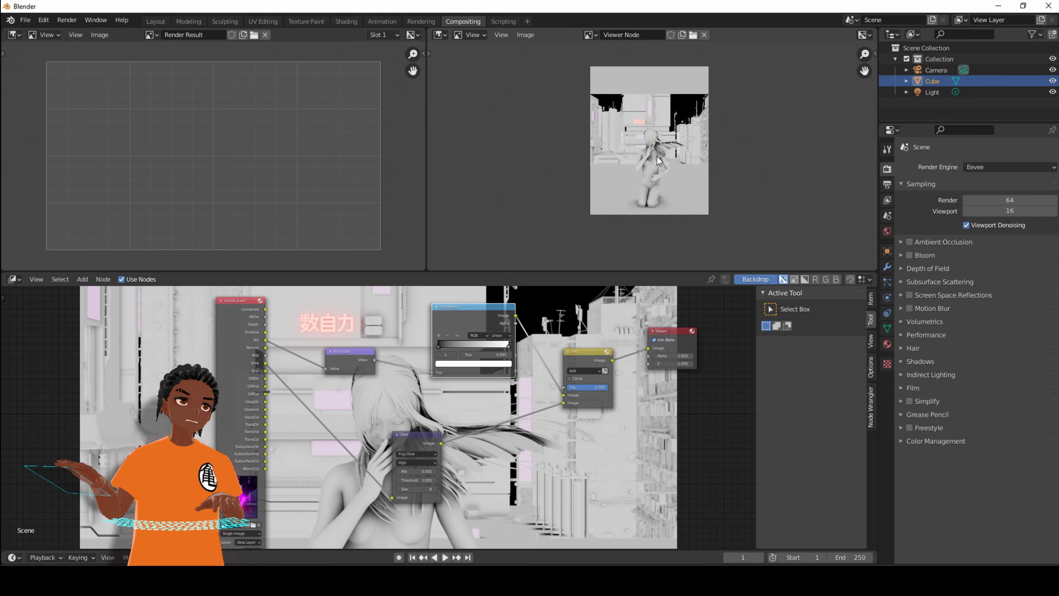
- Cycle the Viewer through the image node's passes to GlossCol and connect the GlossCol pass to the Normalize node's Value input
{"action": "left_click", "coordinate": [251, 305], "text": "ctrl+shift"}
{"action": "left_click", "coordinate": [251, 305], "text": "ctrl+shift"}
{"action": "left_click", "coordinate": [252, 305], "text": "ctrl+shift"}
{"action": "left_click", "coordinate": [253, 306], "text": "ctrl+shift"}
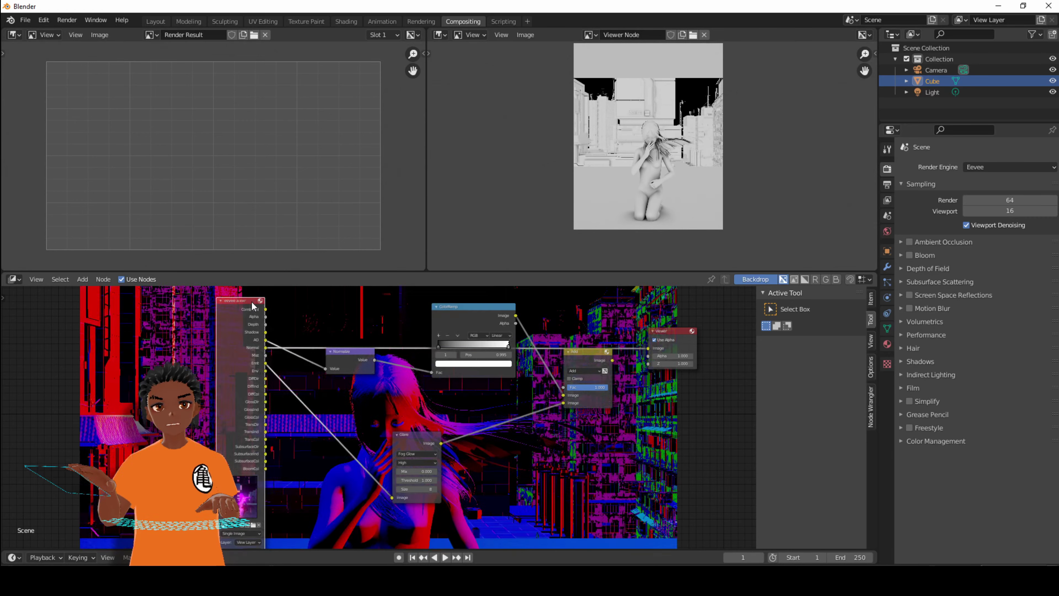
{"action": "left_click", "coordinate": [253, 306], "text": "ctrl+shift"}
{"action": "left_click", "coordinate": [251, 305], "text": "ctrl+shift"}
{"action": "left_click", "coordinate": [248, 304], "text": "ctrl+shift"}
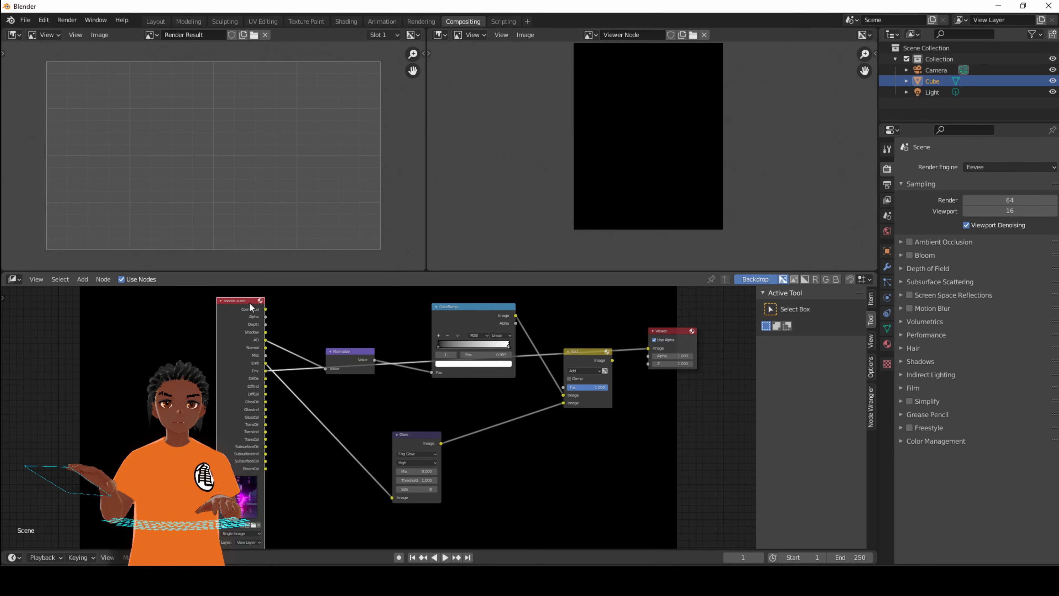
{"action": "left_click", "coordinate": [247, 302], "text": "ctrl+shift"}
{"action": "left_click", "coordinate": [246, 303], "text": "ctrl+shift"}
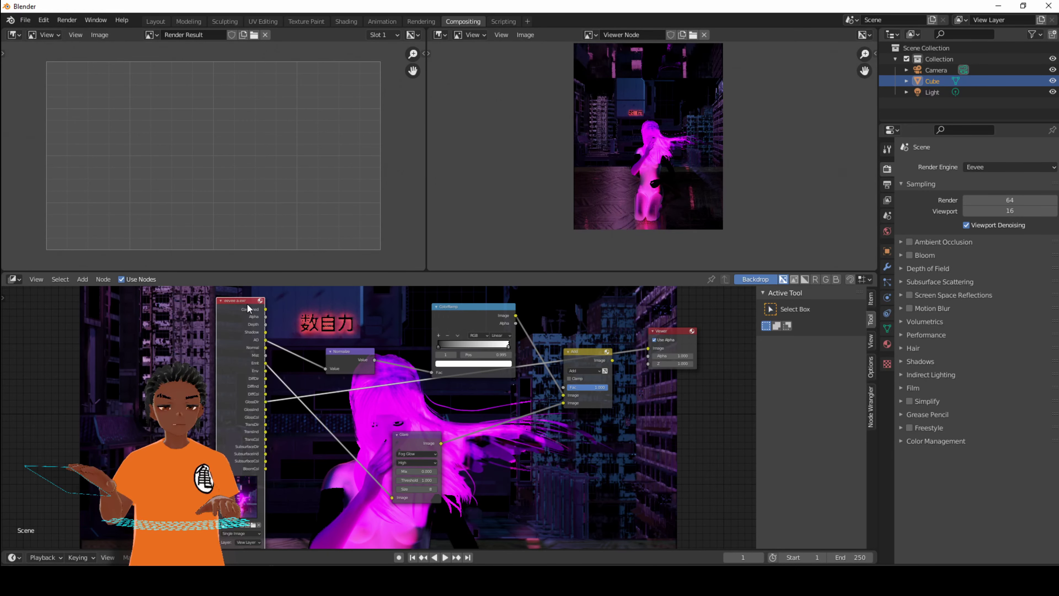
{"action": "left_click", "coordinate": [245, 303], "text": "ctrl+shift"}
{"action": "left_click", "coordinate": [246, 304], "text": "ctrl+shift"}
{"action": "left_click", "coordinate": [245, 304], "text": "ctrl+shift"}
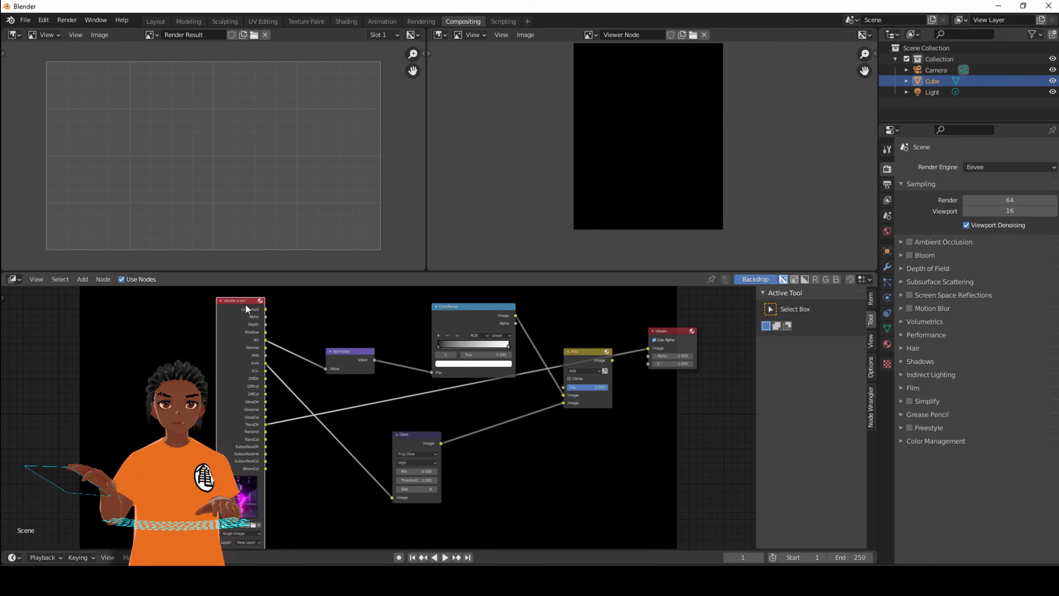
{"action": "left_click", "coordinate": [243, 310], "text": "ctrl+shift"}
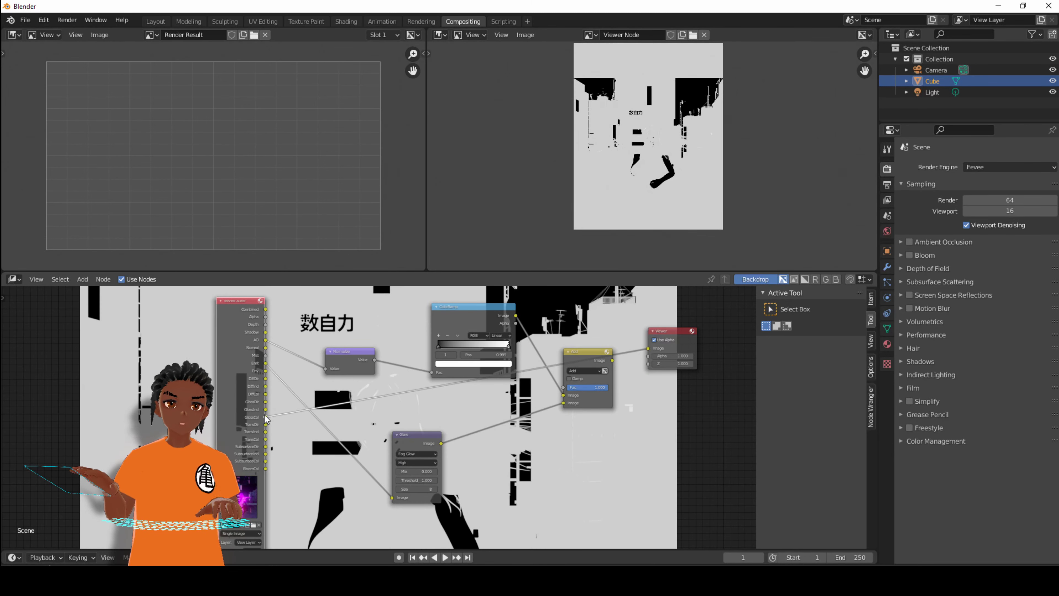
{"action": "left_click_drag", "start_coordinate": [376, 402], "coordinate": [324, 371]}
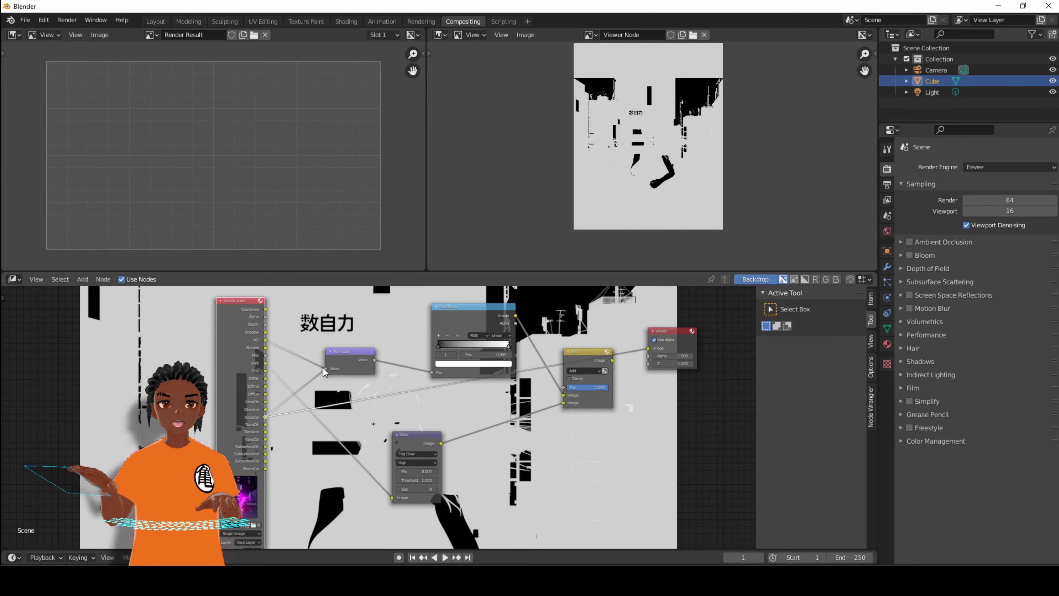
- Set the ColorRamp's light-end stop to red and preview the Add node's output in the Viewer
{"action": "left_click", "coordinate": [498, 363]}
{"action": "left_click", "coordinate": [467, 312]}
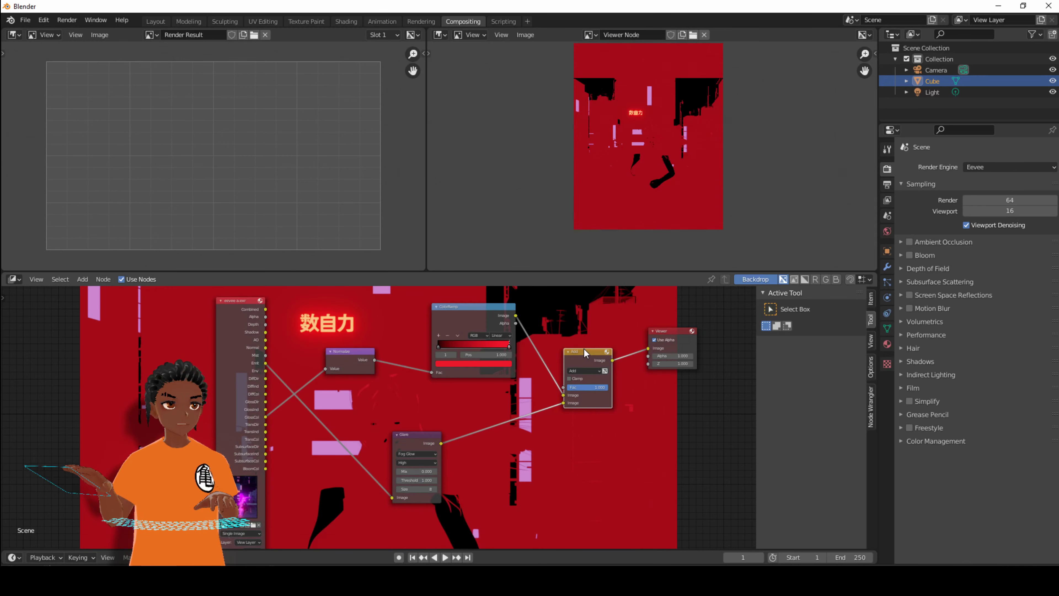
{"action": "scroll", "coordinate": [653, 196], "scroll_direction": "up", "scroll_amount": 2}
{"action": "scroll", "coordinate": [657, 196], "scroll_direction": "down", "scroll_amount": 2}
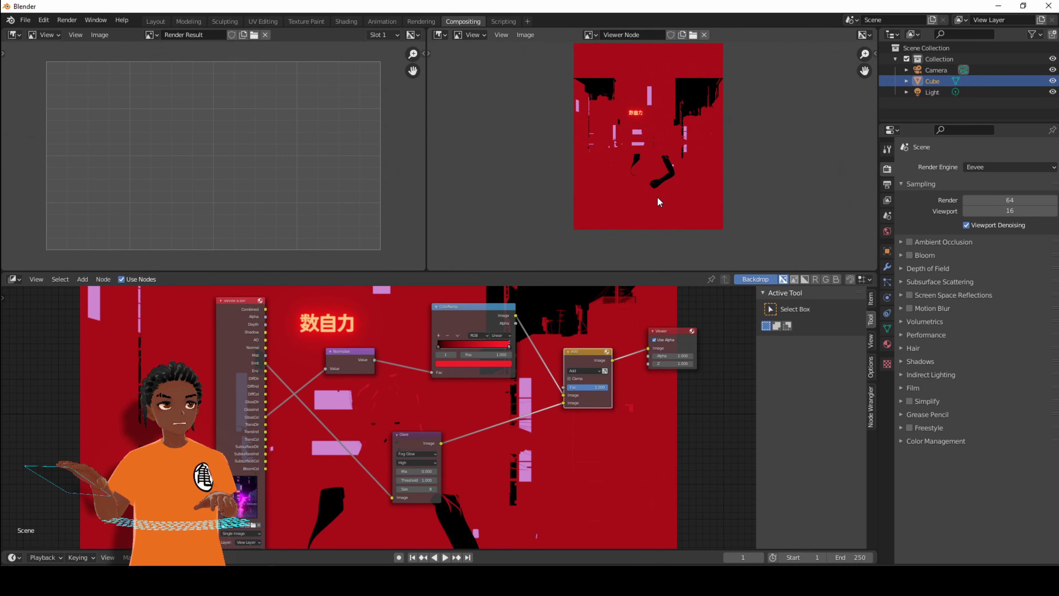
{"action": "scroll", "coordinate": [651, 213], "scroll_direction": "up", "scroll_amount": 1}
{"action": "scroll", "coordinate": [660, 211], "scroll_direction": "down", "scroll_amount": 1}
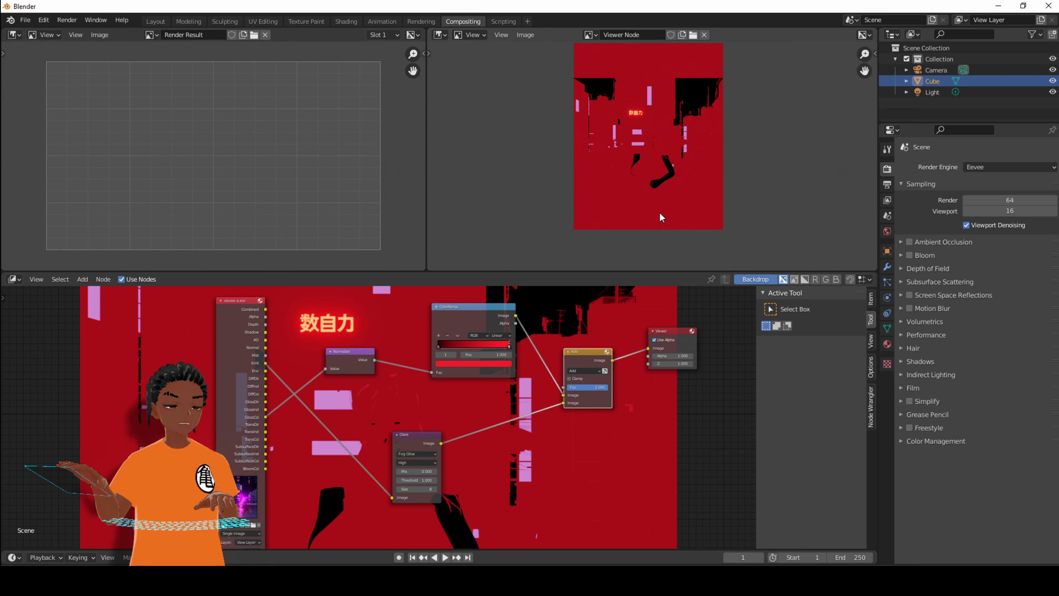